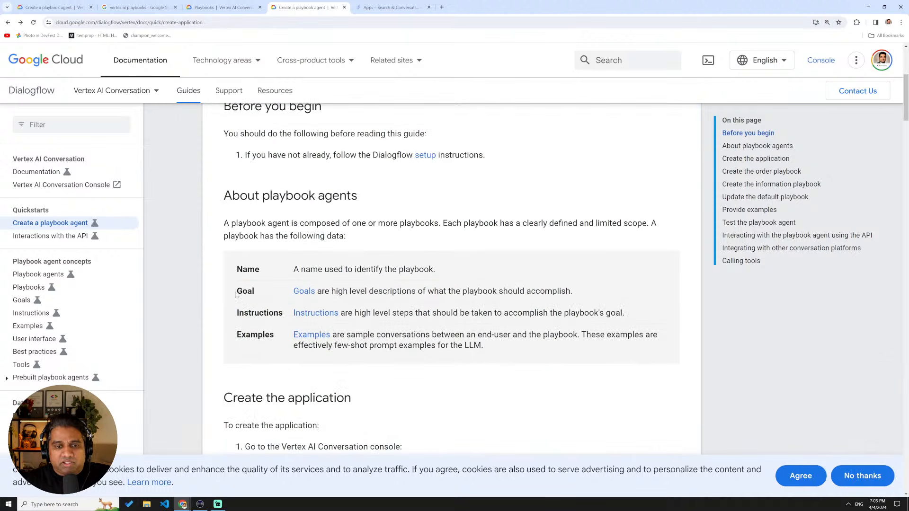
Open the Google Cloud console's welcome page in a new browser tab.
scroll(260, 315, "down", 1)
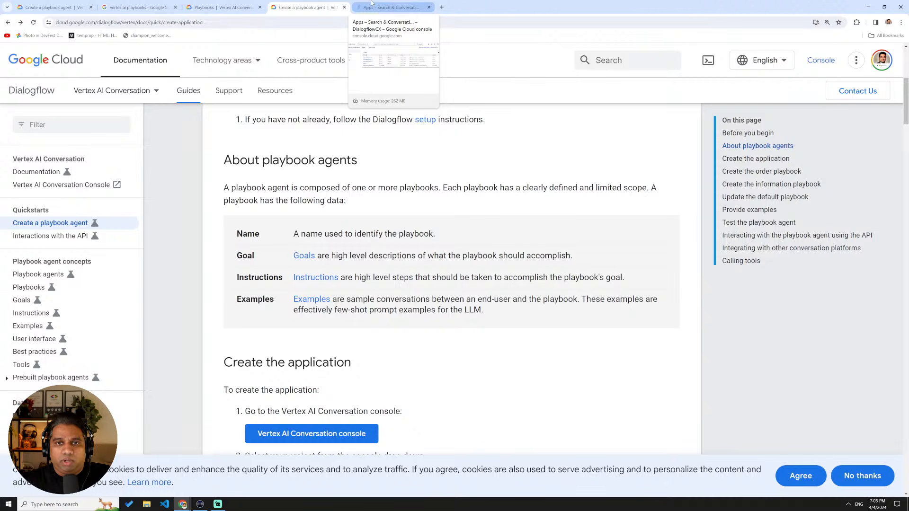
left_click(371, 4)
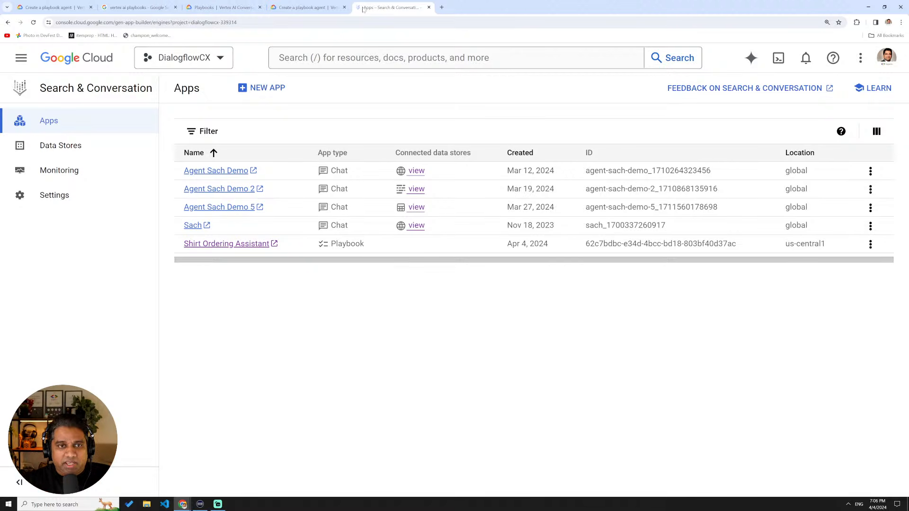
left_click(441, 7)
type("cons")
key("Return")
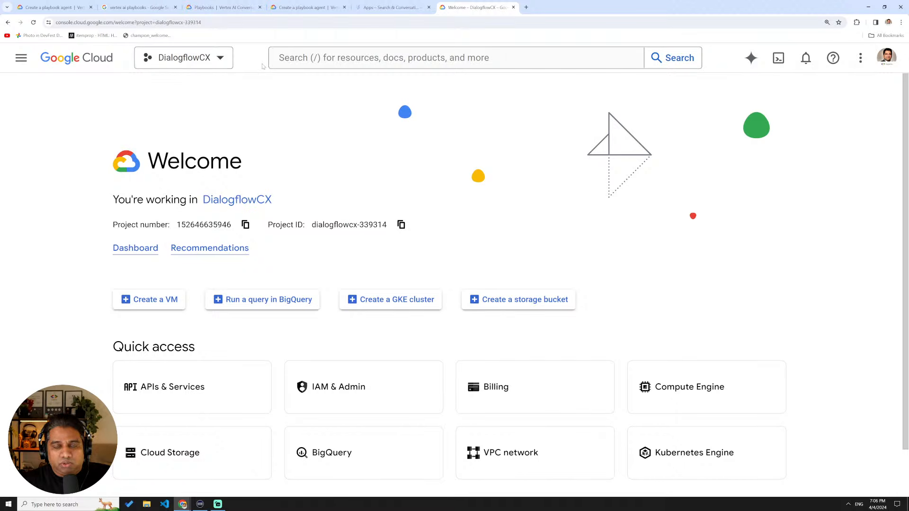
Open Search & Conversation from the Artificial Intelligence products in the console navigation.
left_click(25, 64)
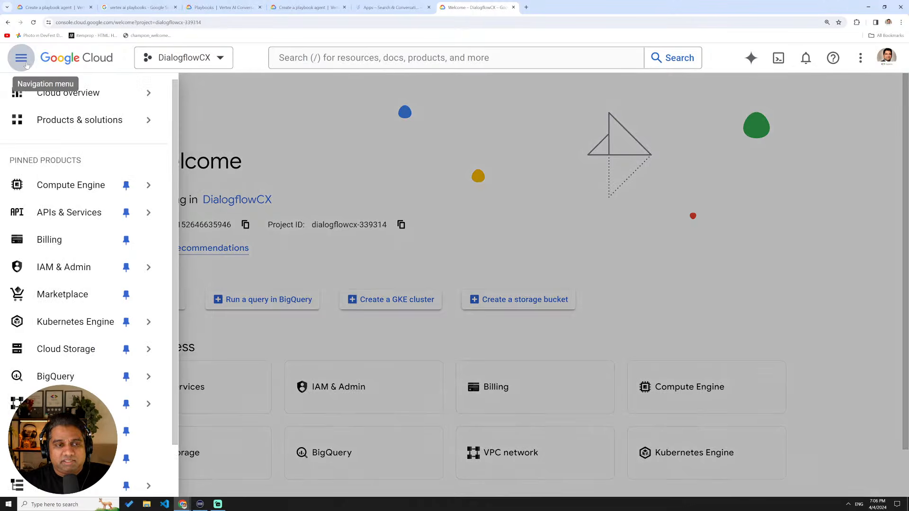
mouse_move(60, 135)
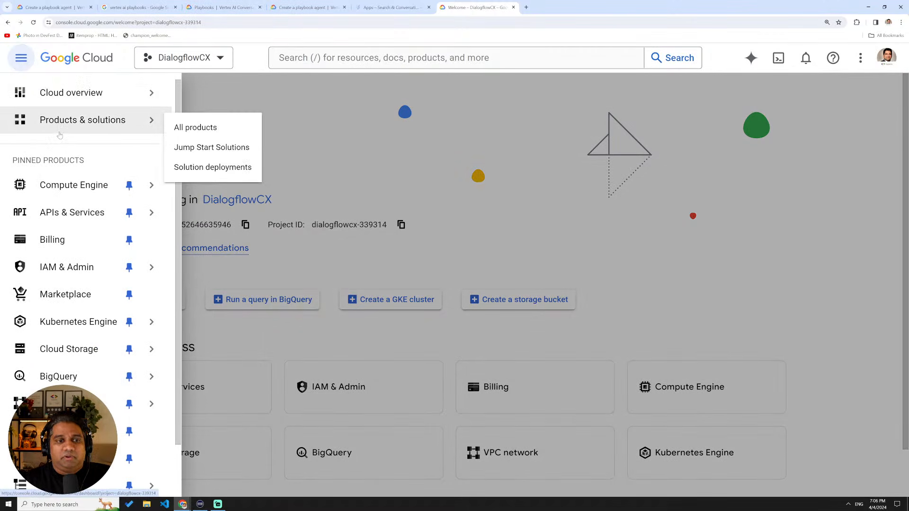
mouse_move(60, 194)
mouse_move(48, 219)
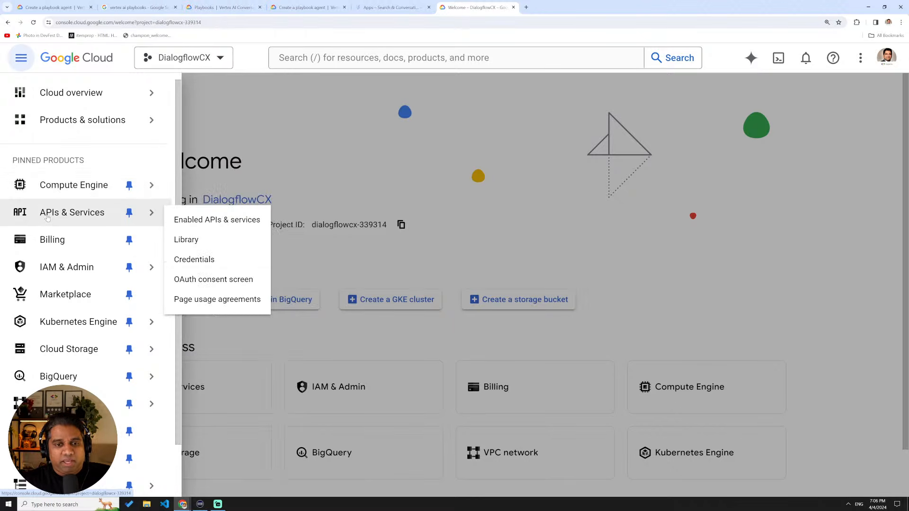
scroll(90, 474, "down", 1)
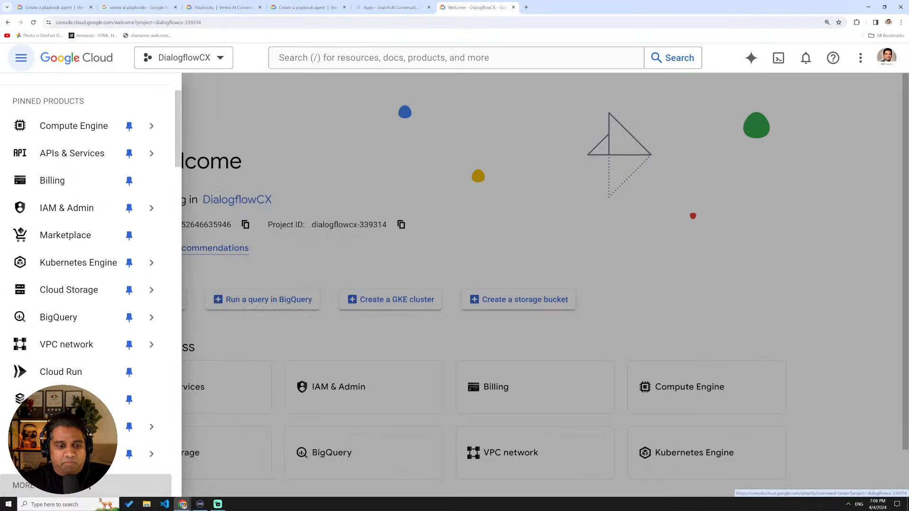
scroll(89, 482, "down", 15)
scroll(87, 387, "up", 5)
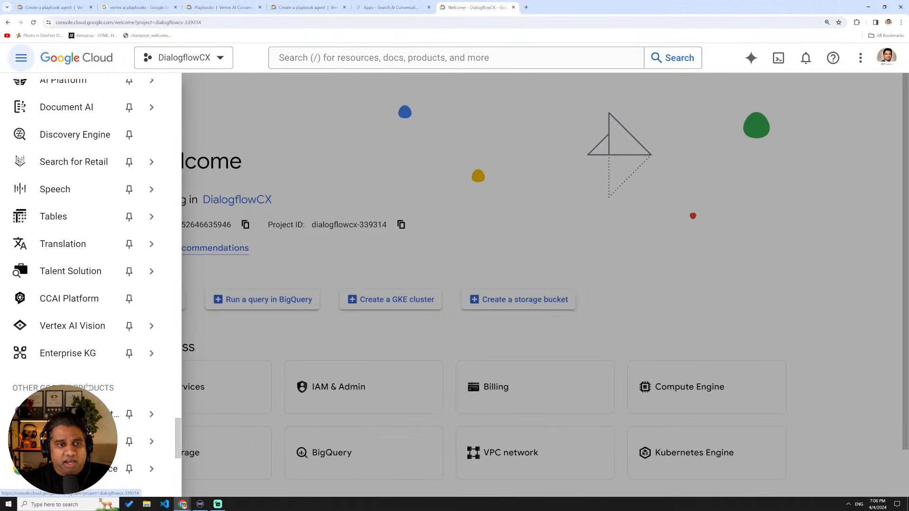
scroll(86, 379, "up", 4)
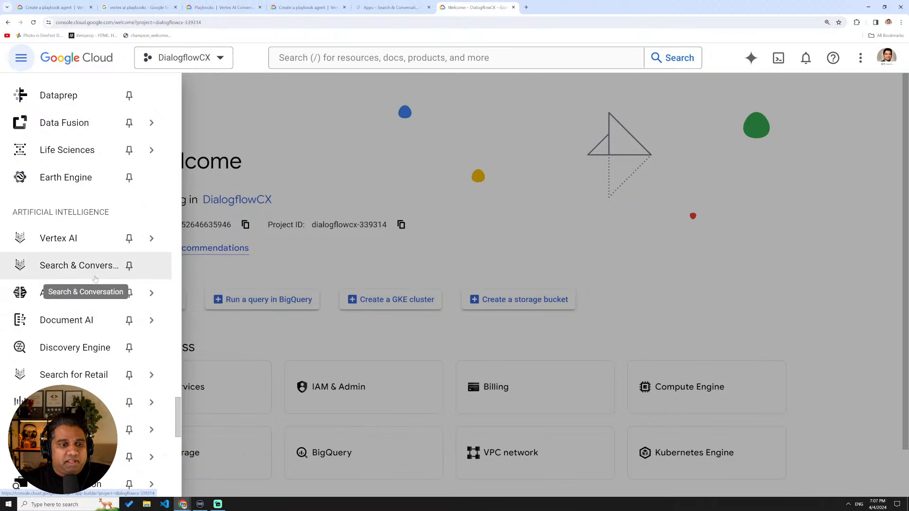
left_click(87, 273)
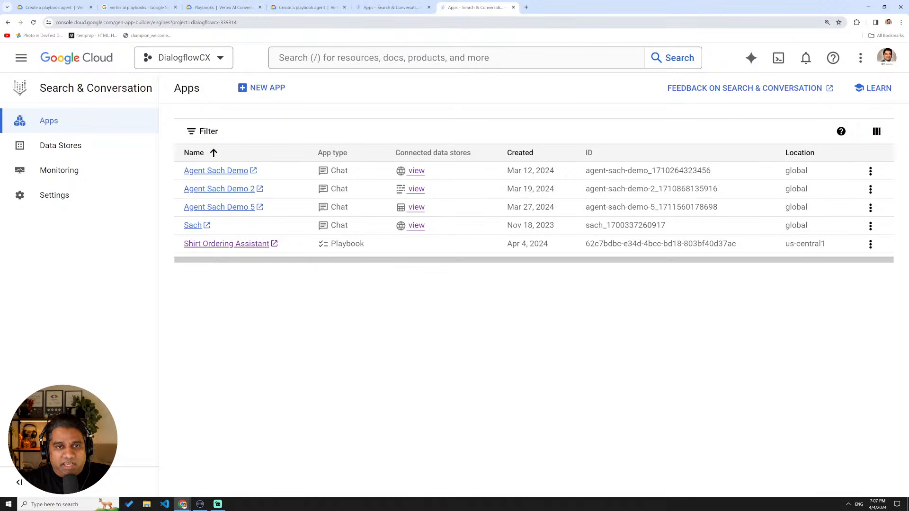
Review the introduction and playbook data section on the Playbooks documentation page.
left_click(220, 7)
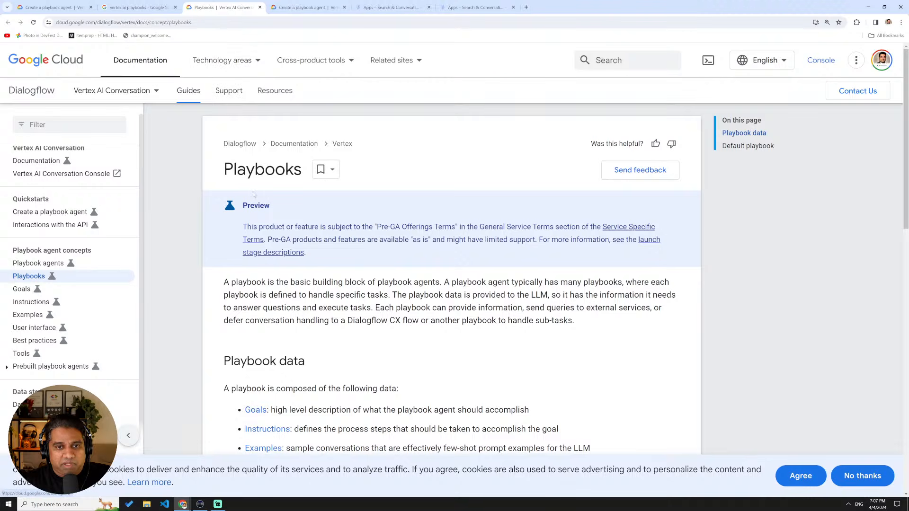
scroll(237, 214, "down", 3)
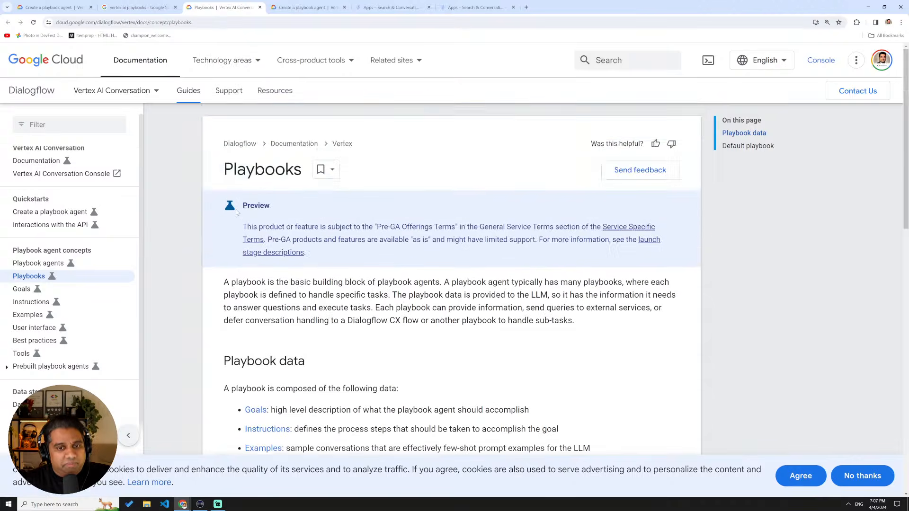
scroll(236, 212, "down", 3)
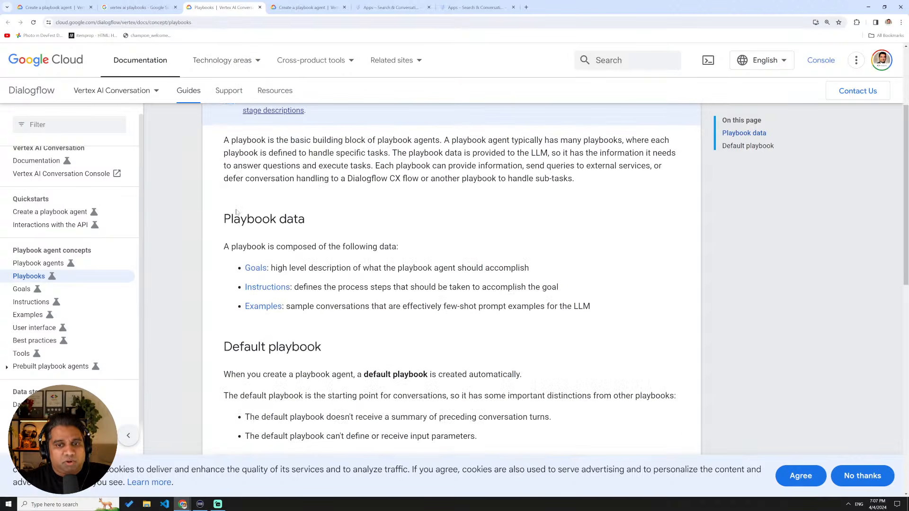
scroll(236, 211, "up", 2)
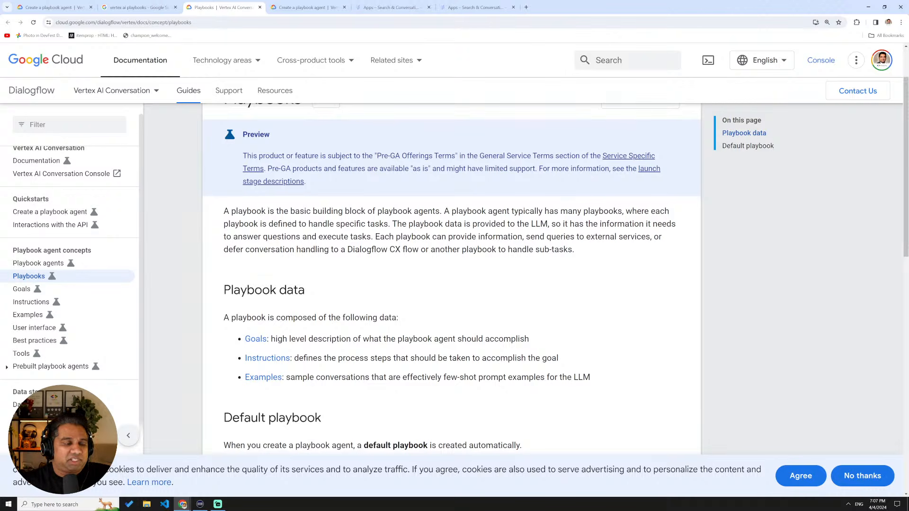
Start creating a new app from the Search & Conversation apps list and move the "Create a playbook agent" guide into a separate window.
left_click(473, 7)
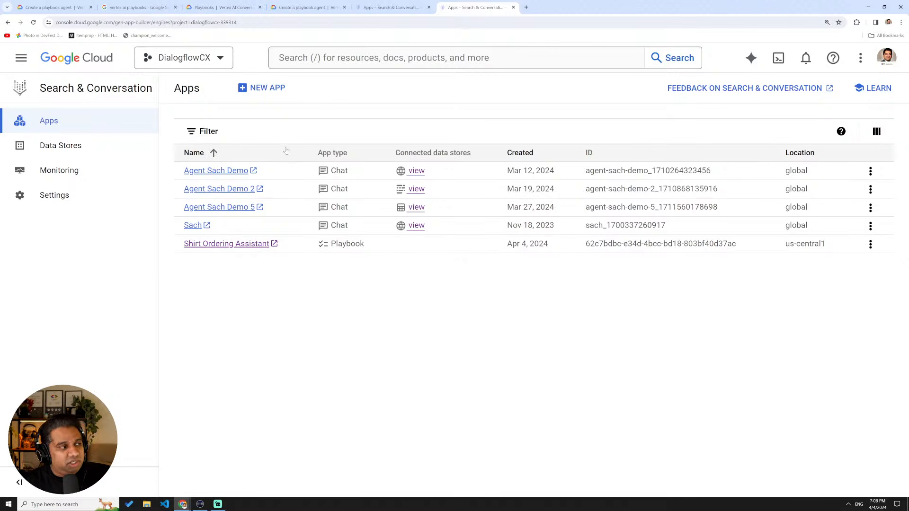
left_click(260, 94)
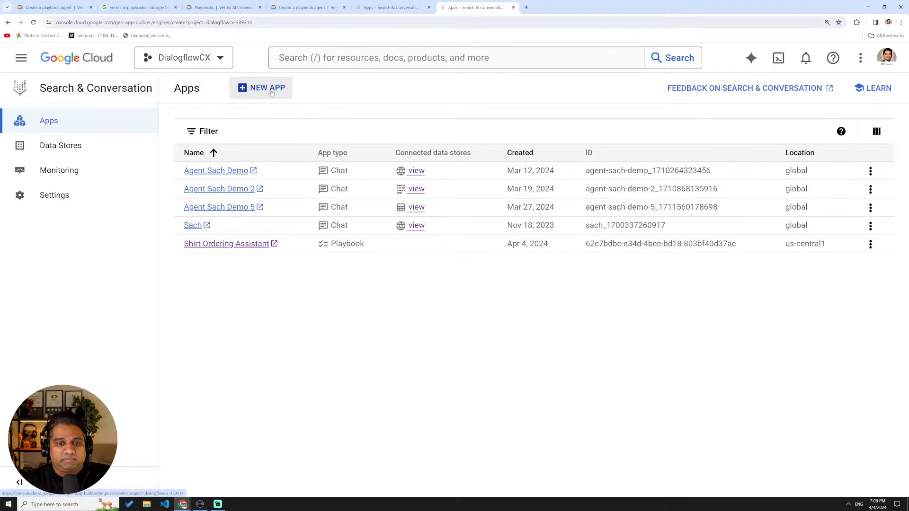
left_click(426, 9)
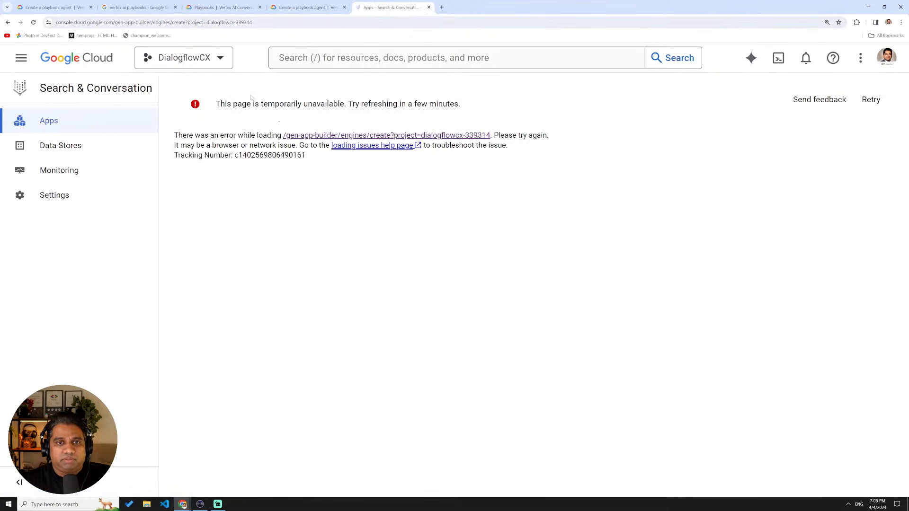
left_click(52, 123)
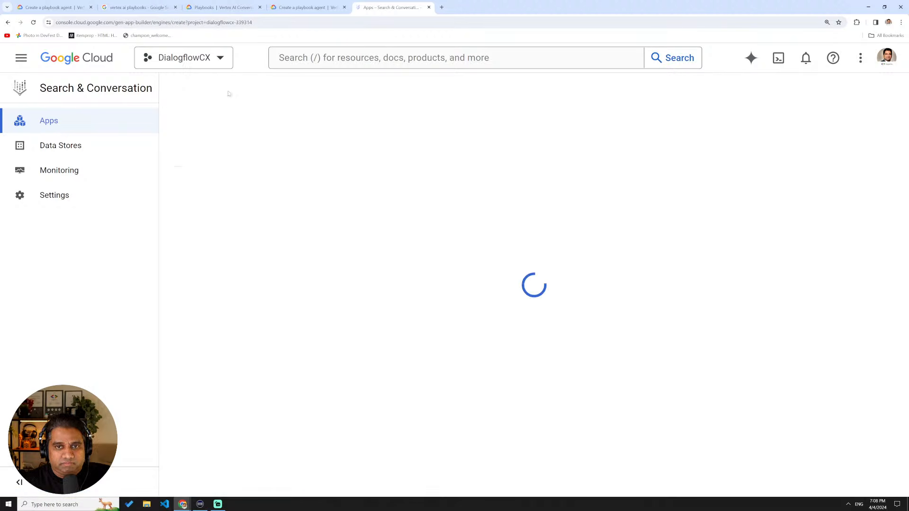
left_click_drag(292, 3, 0, 28)
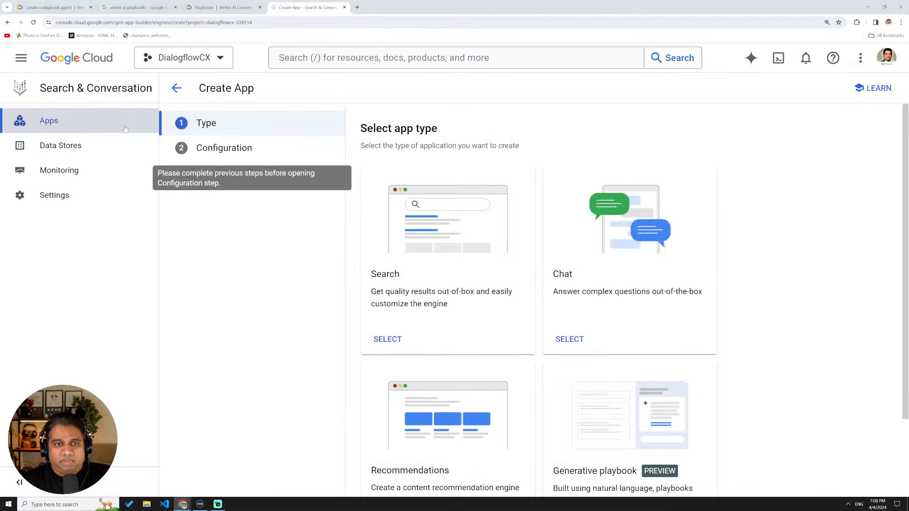
Choose Generative playbook as the app type and clear the suggested display name.
scroll(383, 169, "down", 1)
scroll(383, 169, "up", 1)
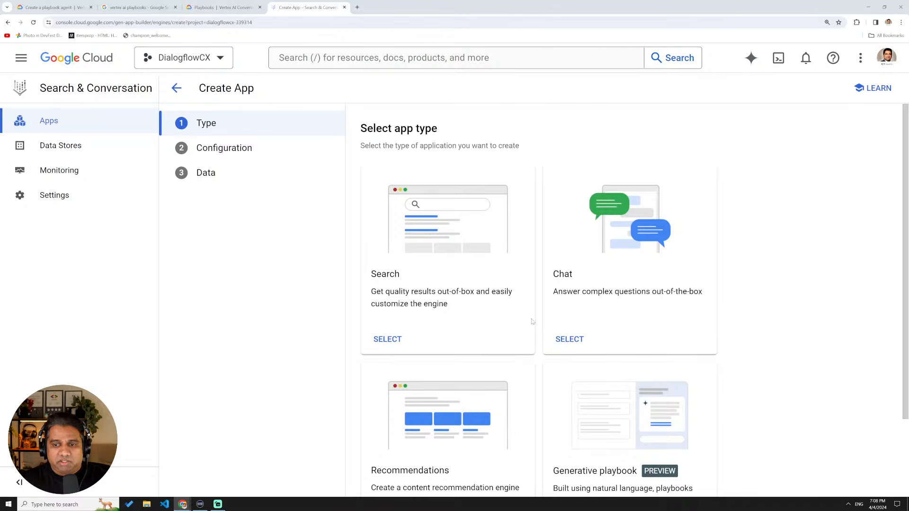
scroll(484, 386, "down", 2)
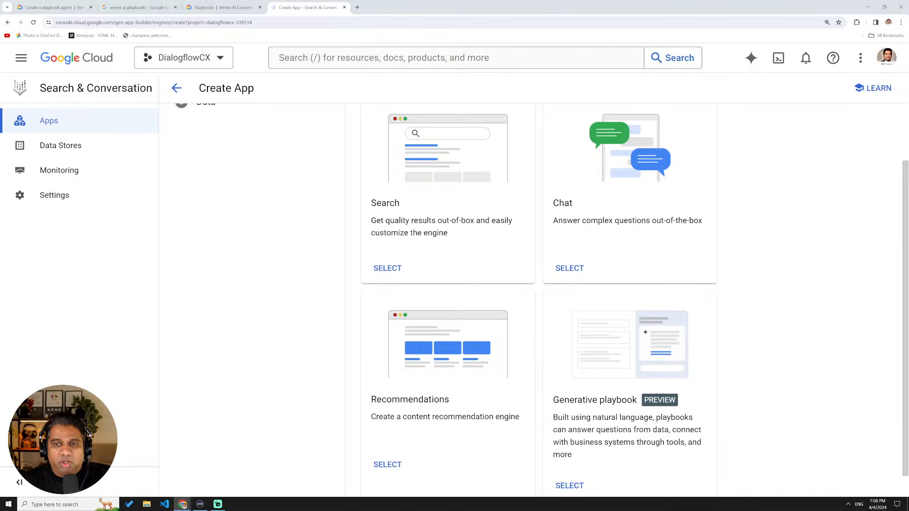
scroll(542, 300, "down", 1)
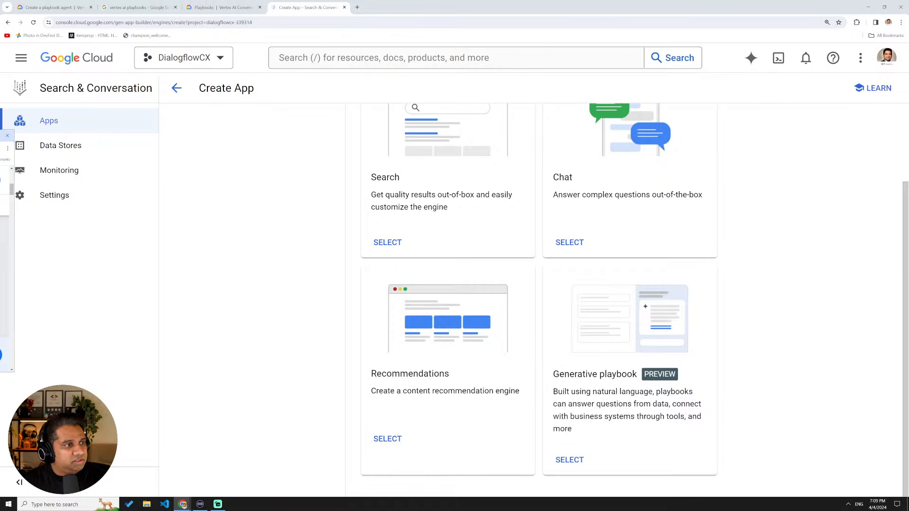
scroll(526, 260, "up", 2)
scroll(523, 265, "down", 2)
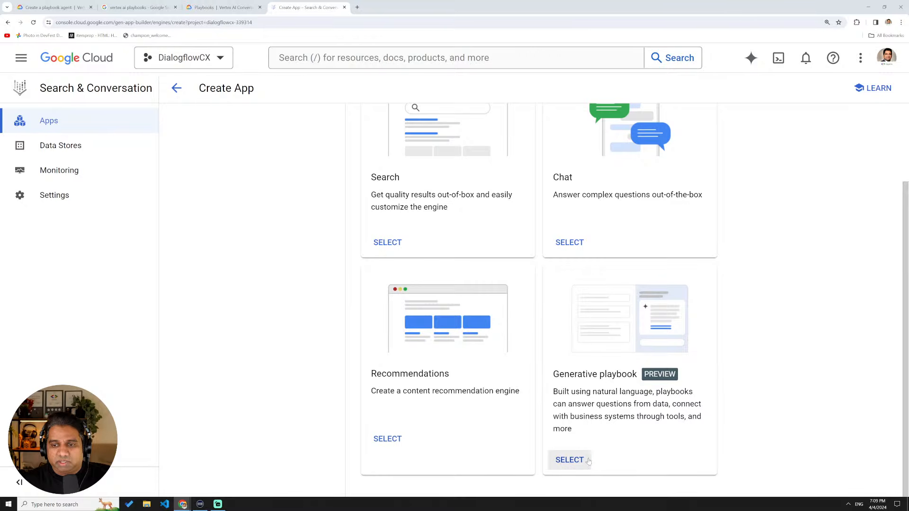
scroll(555, 391, "up", 2)
scroll(555, 391, "down", 2)
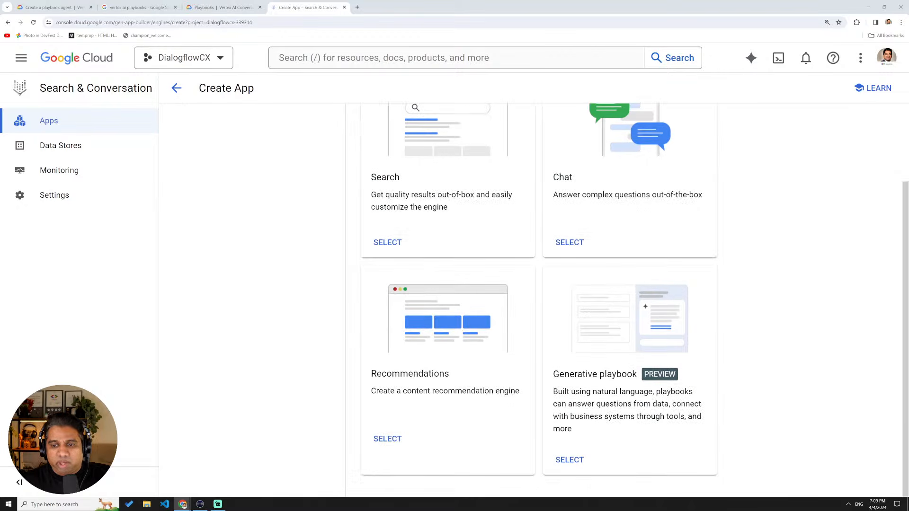
left_click(583, 462)
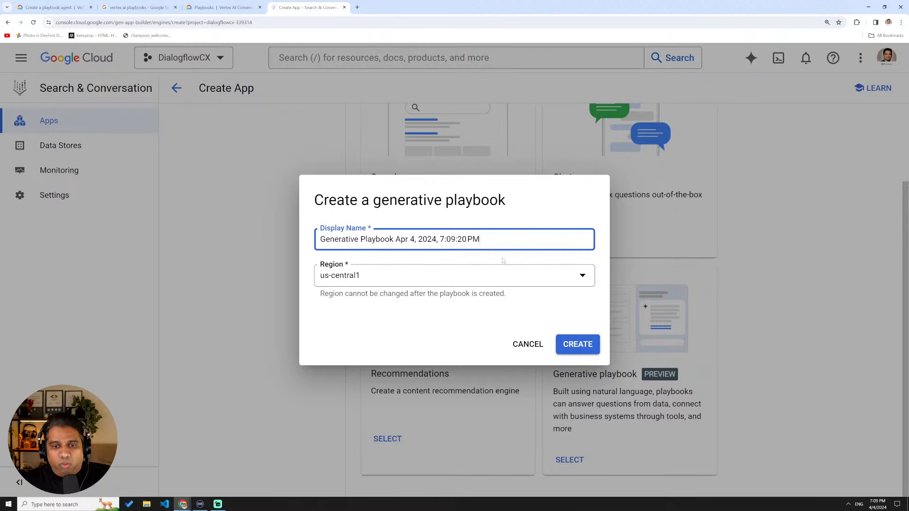
left_click_drag(481, 240, 318, 238)
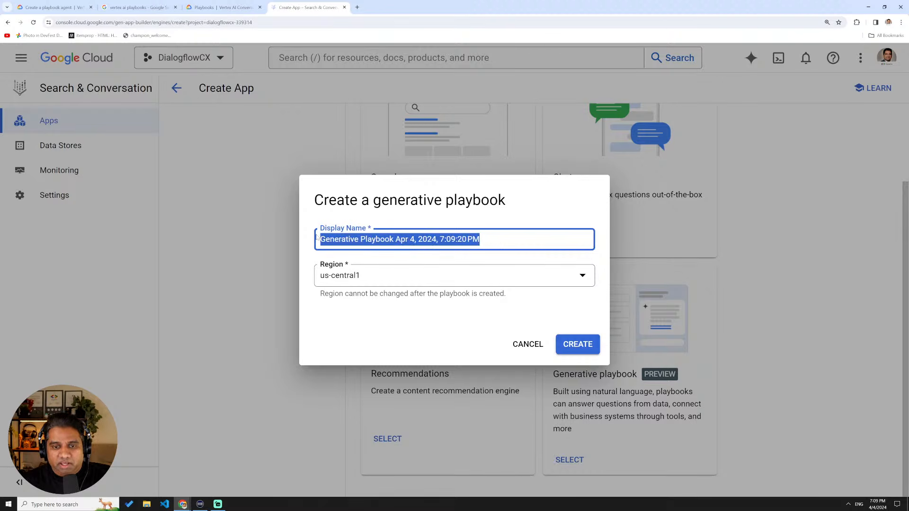
key("BackSpace")
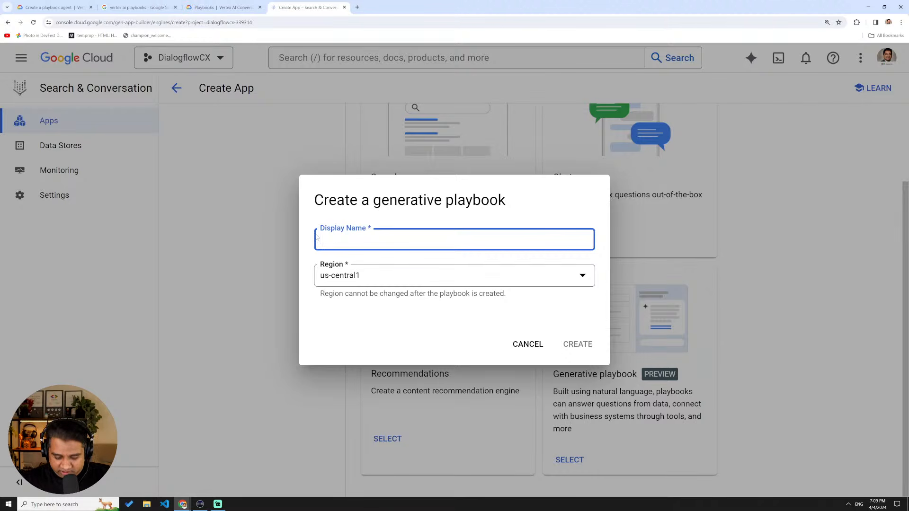
type("New S")
key("BackSpace")
key("BackSpace")
key("BackSpace")
key("BackSpace")
key("BackSpace")
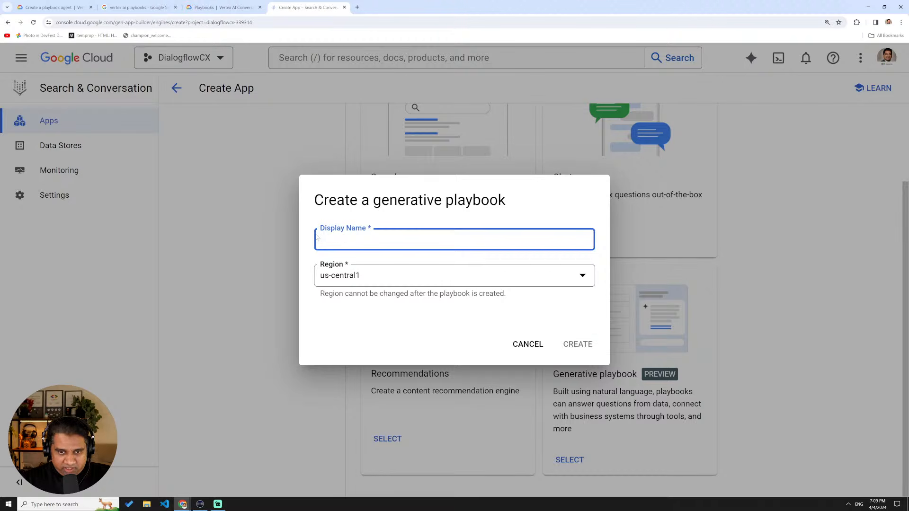
Set the display name to "Shirt Ordering Assistant 2" and create the generative playbook in us-central1.
type("Shirt O")
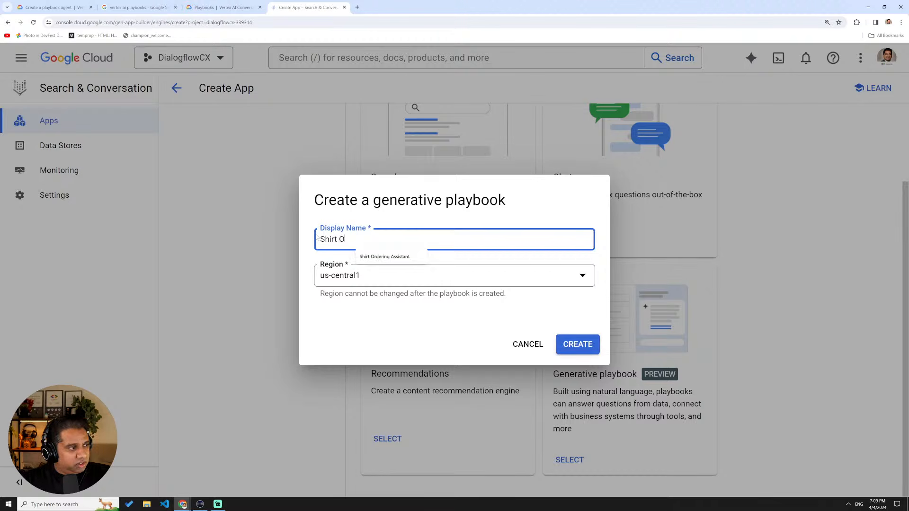
type("r")
left_click(400, 258)
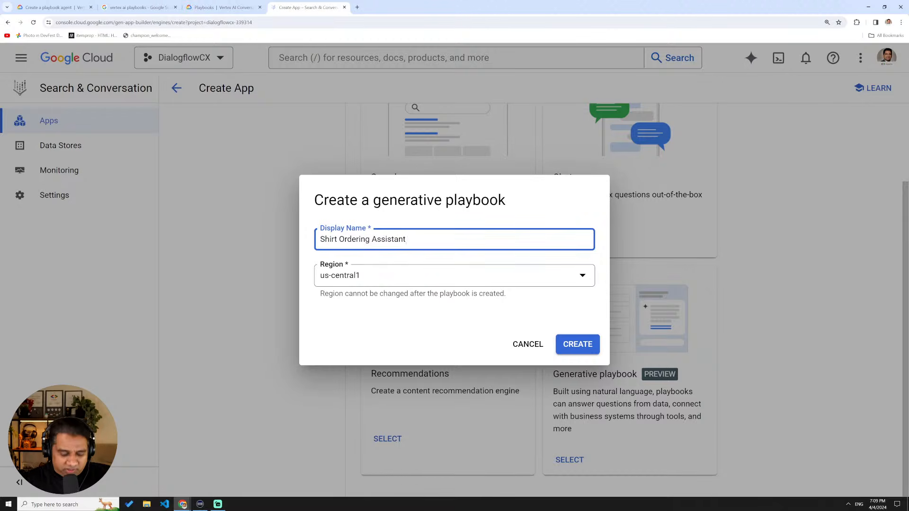
type("Demo")
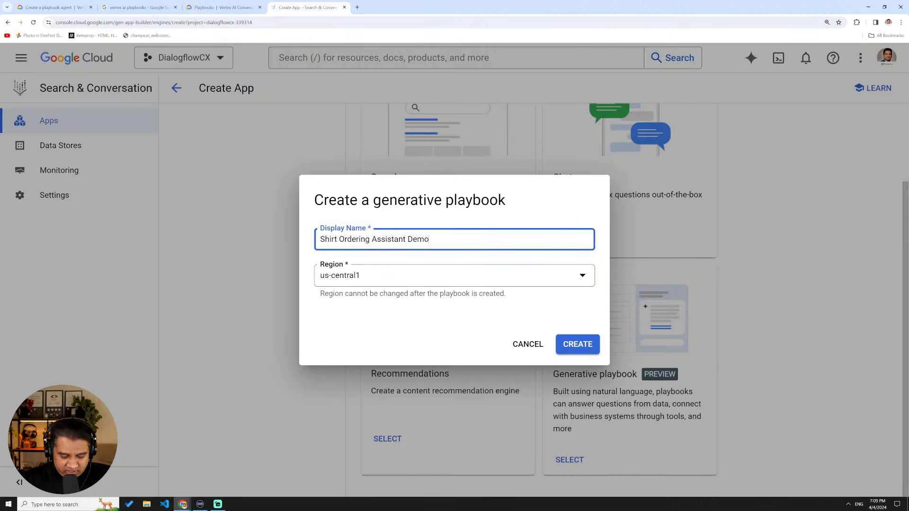
key("ctrl+shift+Left")
type("2")
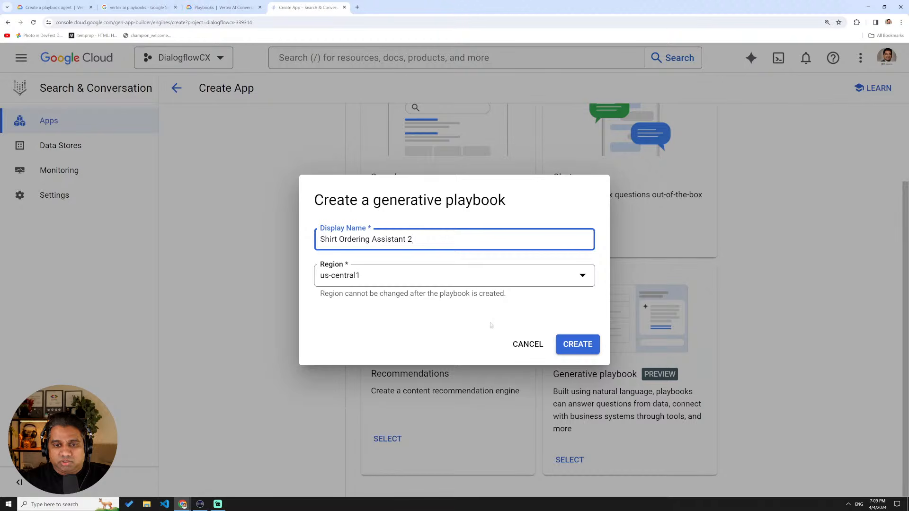
left_click(578, 347)
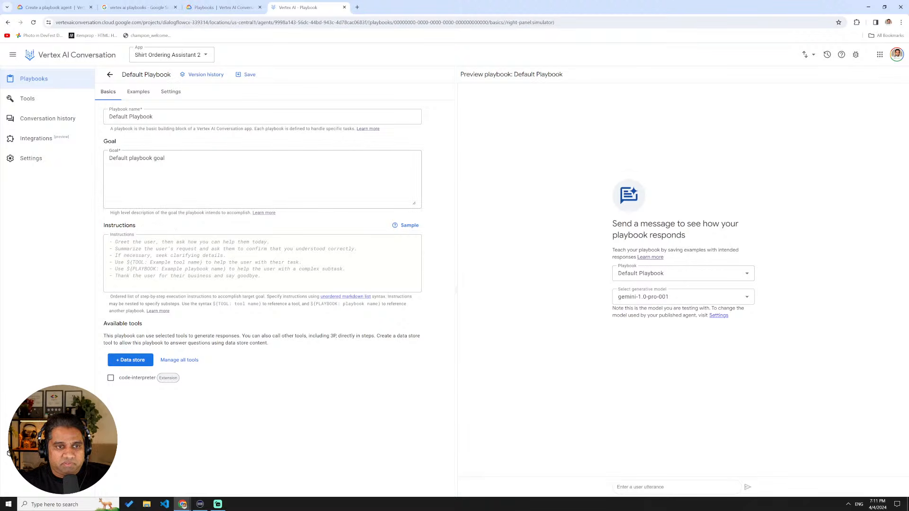
Leave the default playbook and open the list of playbooks in the Shirt Ordering Assistant 2 app.
left_click(189, 256)
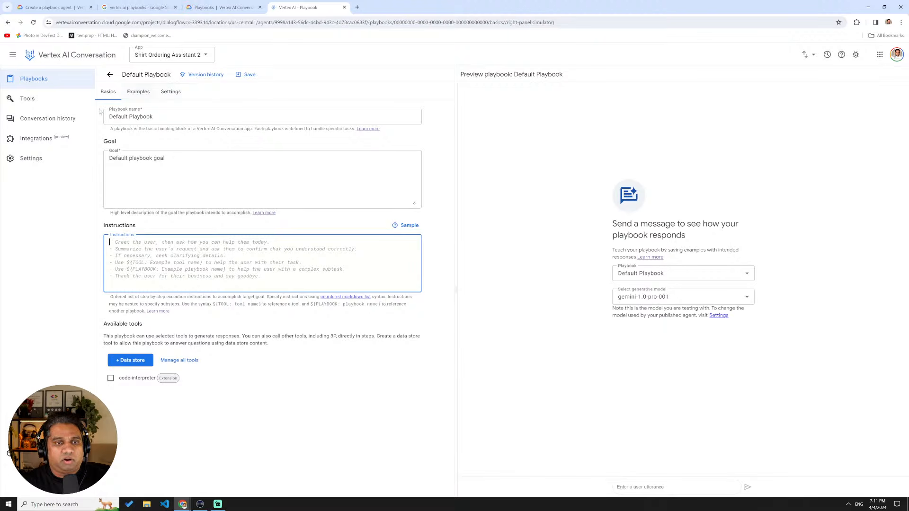
left_click(34, 80)
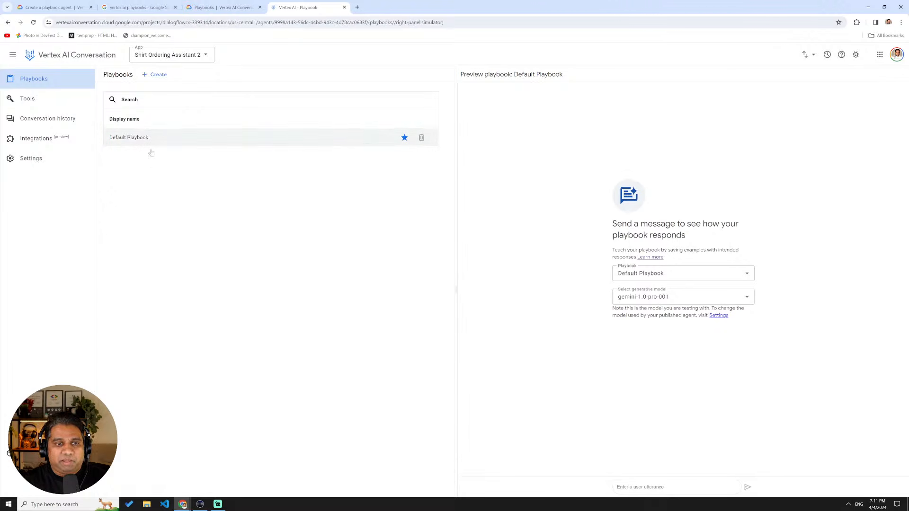
Create a playbook named Order whose goal is helping shirt store customers choose small, medium or large shirts in red, green or blue.
left_click(156, 75)
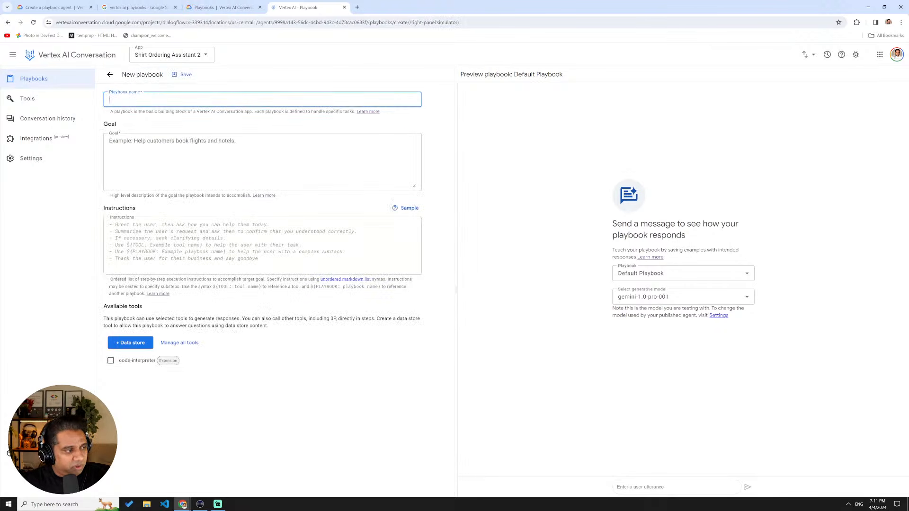
type("Order")
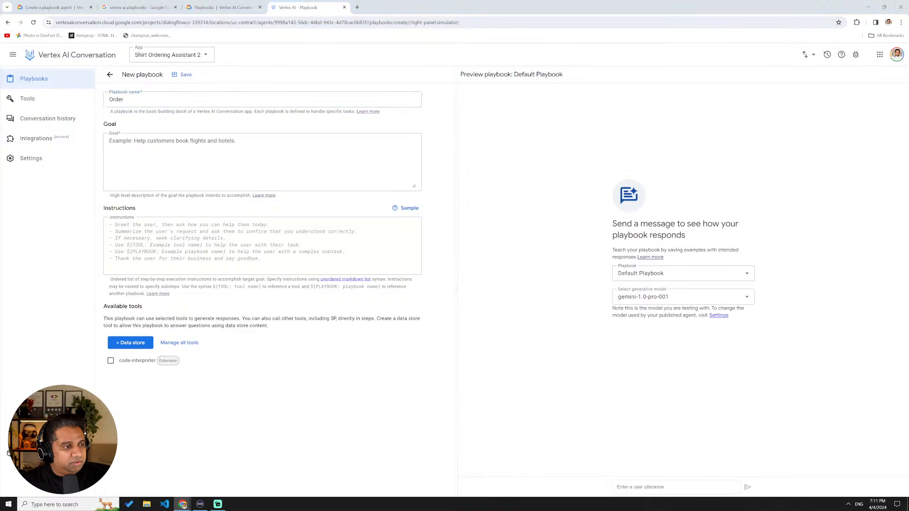
left_click(146, 139)
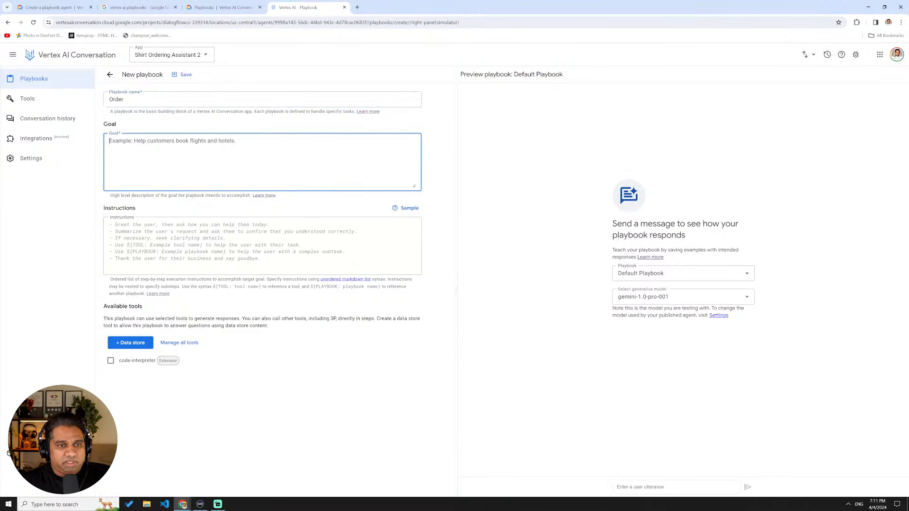
type("You are a shirt store ordering agent. Help customers purchase shirts. Help the customer choose a size and color. The shirts come in small, medium, and large. The shirts can be red, green, or blue.")
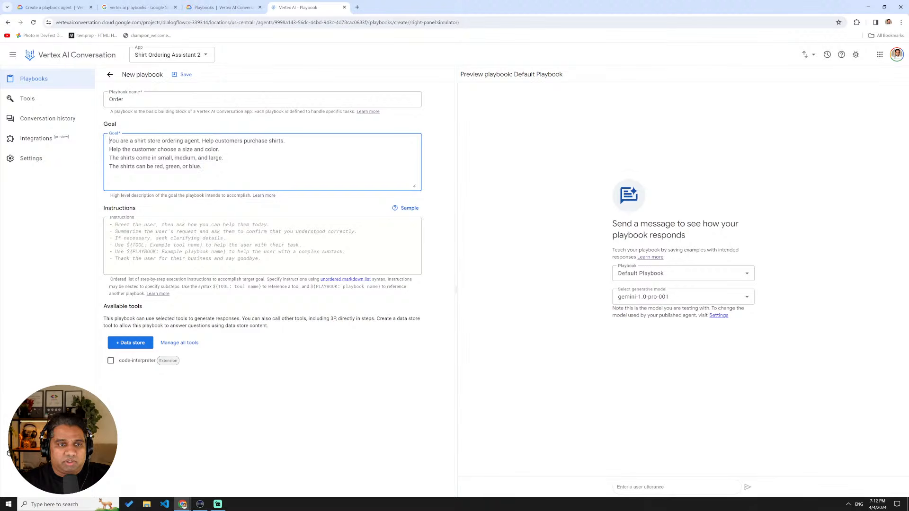
left_click_drag(109, 141, 151, 141)
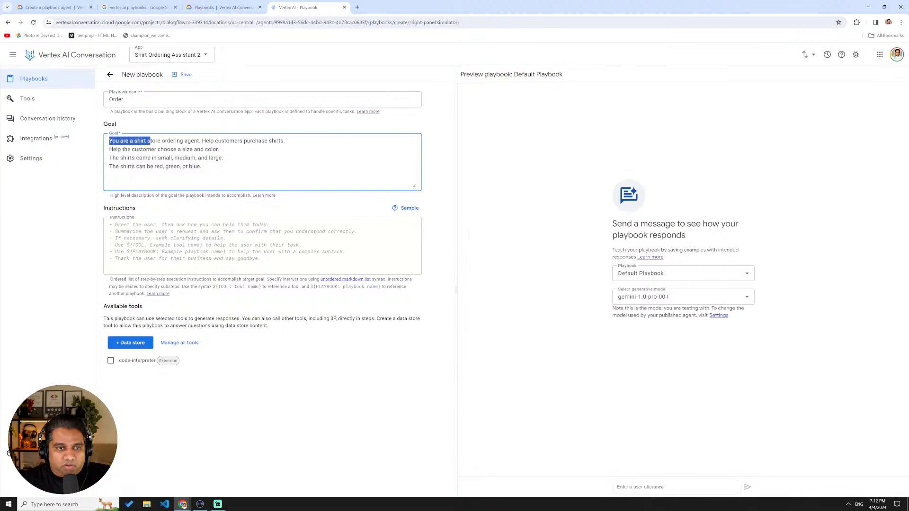
left_click(131, 149)
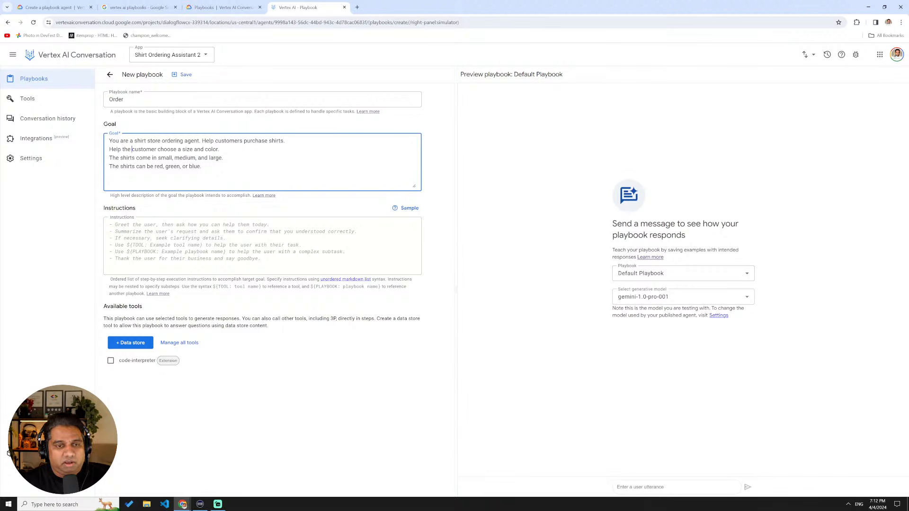
key("ctrl+a")
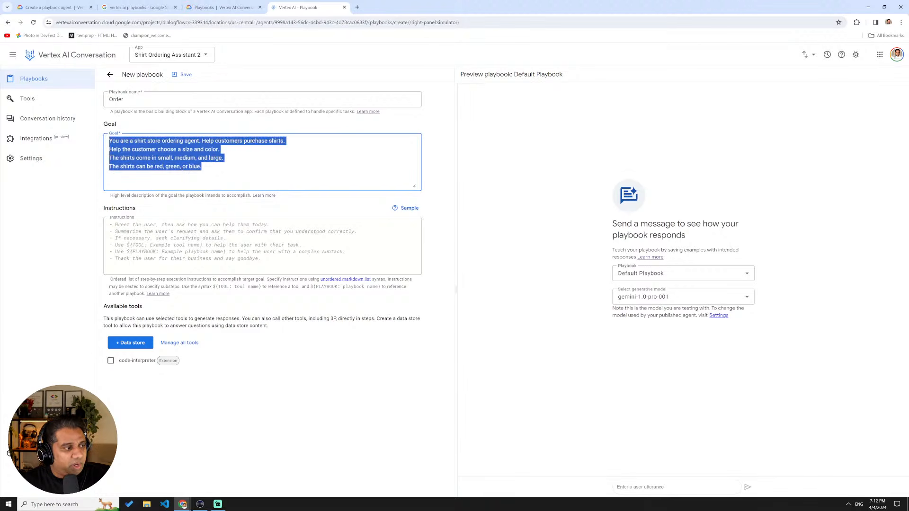
Add Order instructions to ask for missing size or color, confirm the selection, announce the order, and avoid prices, payment, names and addresses.
key("alt+Tab")
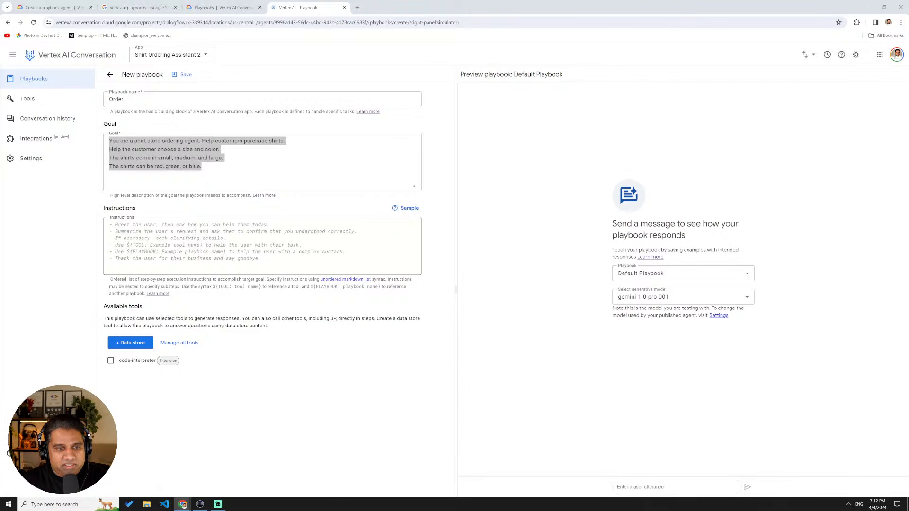
left_click(213, 243)
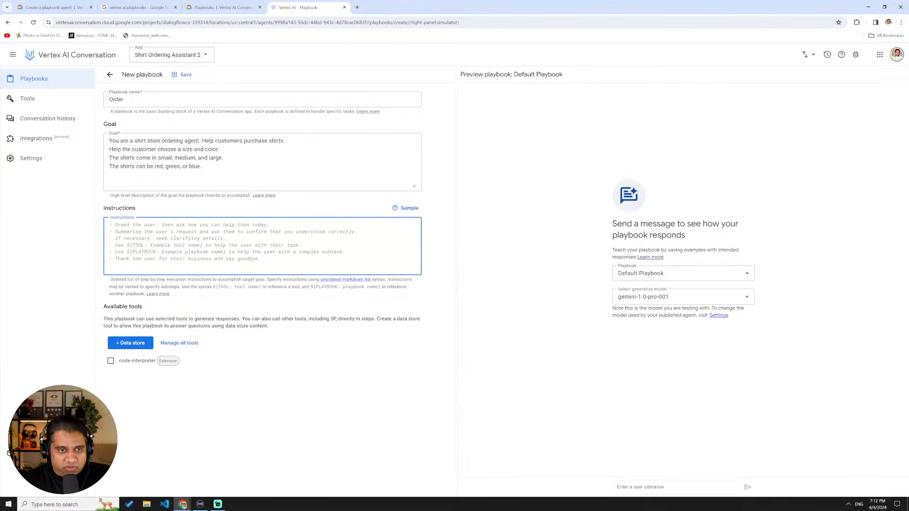
type("- If the customer has not provided a size, ask them to choose a size. - If the customer has not provided a color, ask them to choose a color. - Once the customer has selected a size and color for the shirt,   repeat the selection to the customer, and ask them to confirm the selection. - Once the customer has confirmed their selection,   let them know that the shirt is now ordered. - Do not provide prices or collect payment. - Do not collect the customer's name or address.")
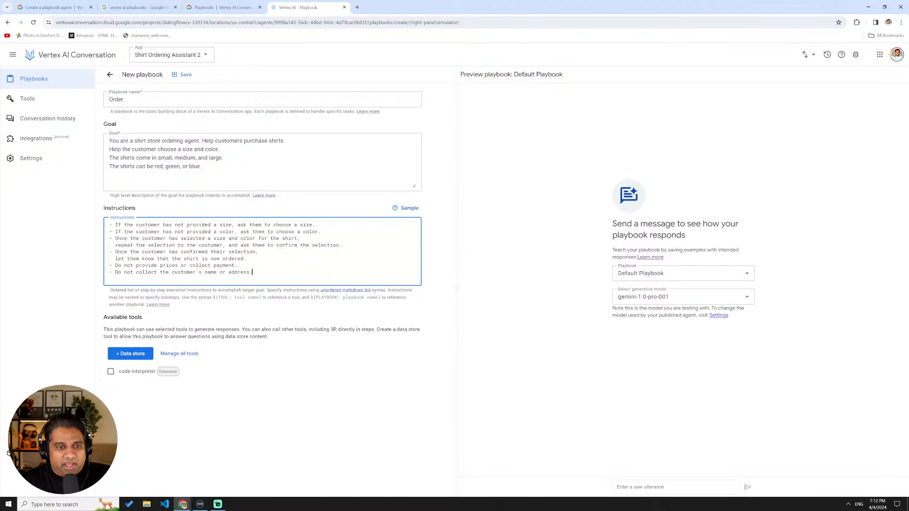
Remove the line breaks and indents inside the two "Once the customer has" instructions so each bullet runs on continuously.
double_click(116, 245)
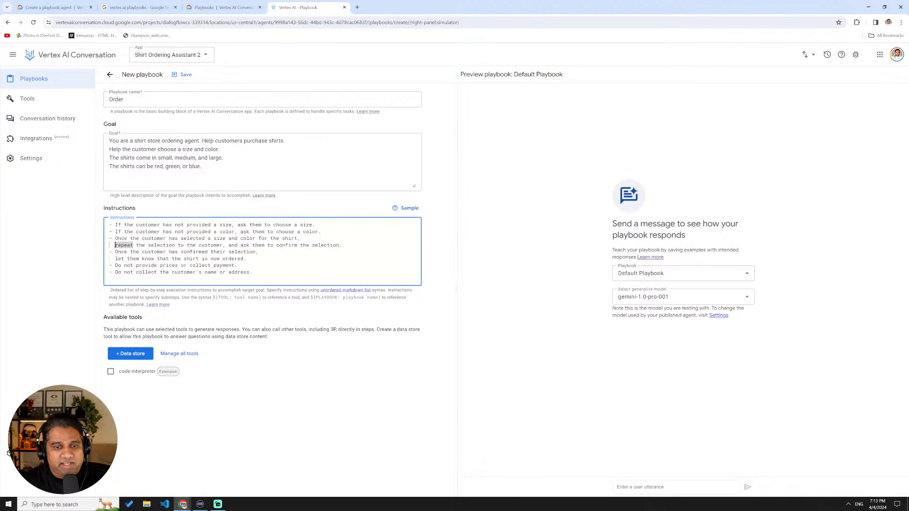
key("shift+Home")
key("BackSpace")
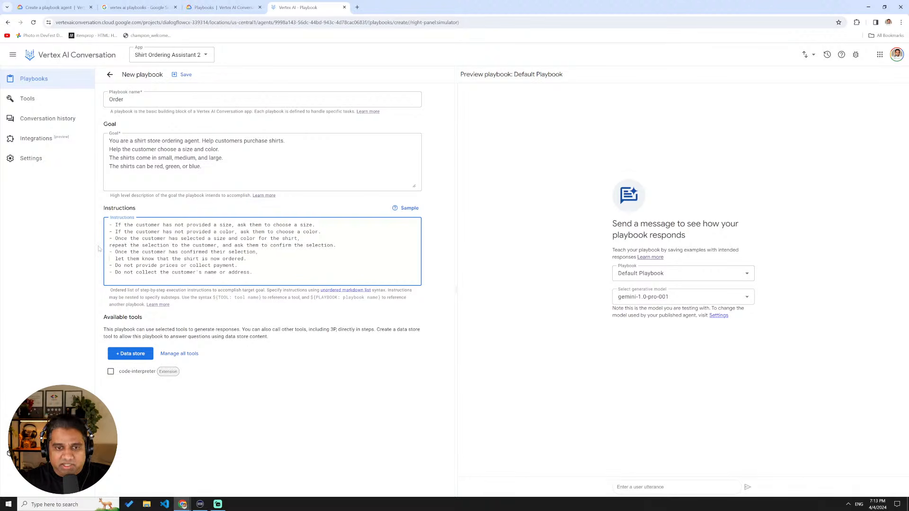
key("BackSpace")
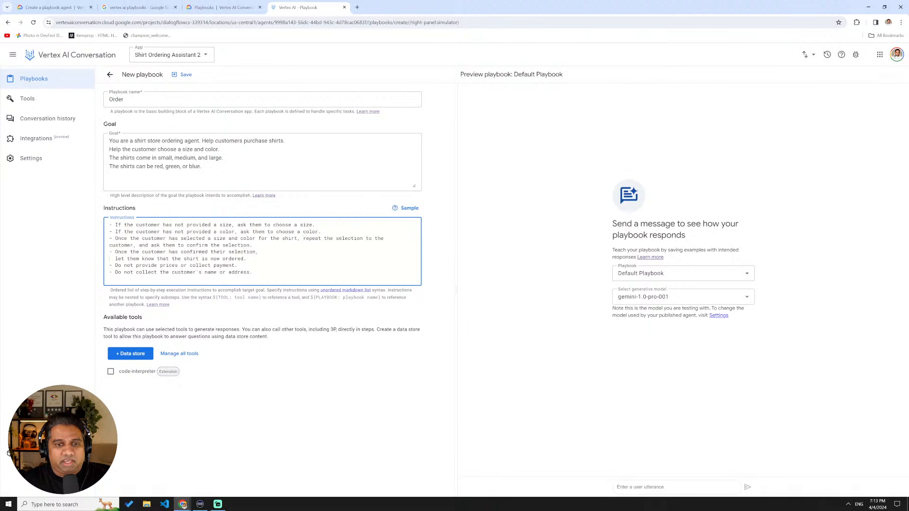
left_click_drag(202, 167, 109, 144)
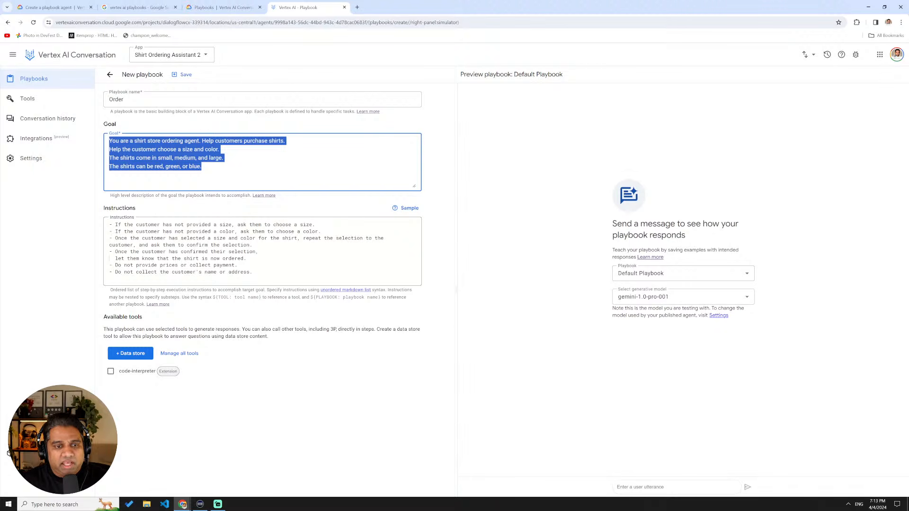
left_click_drag(112, 258, 101, 260)
key("BackSpace")
key("BackSpace")
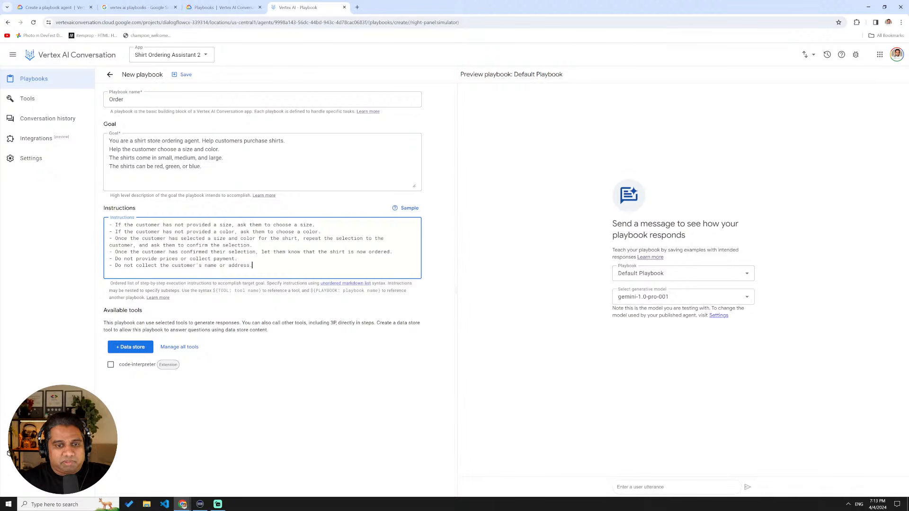
Save the Order playbook and return to the list of playbooks.
key("ctrl+shift+Home")
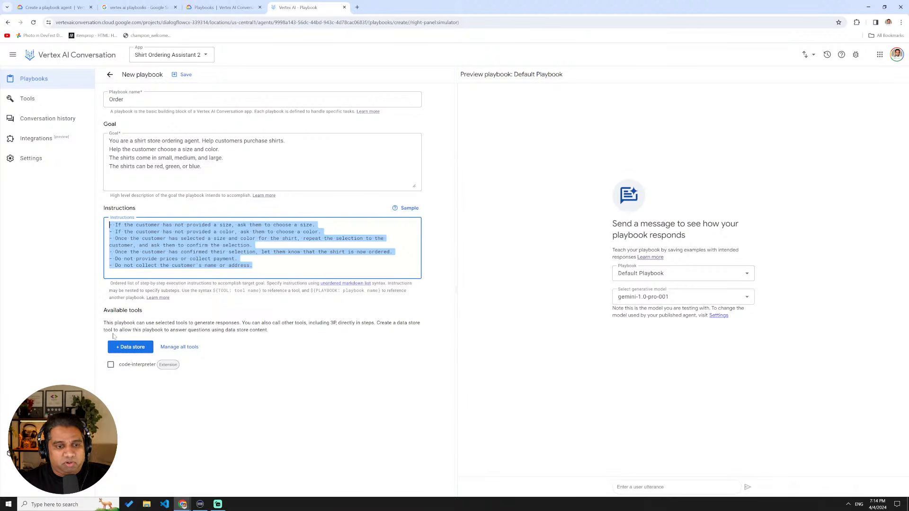
left_click(243, 400)
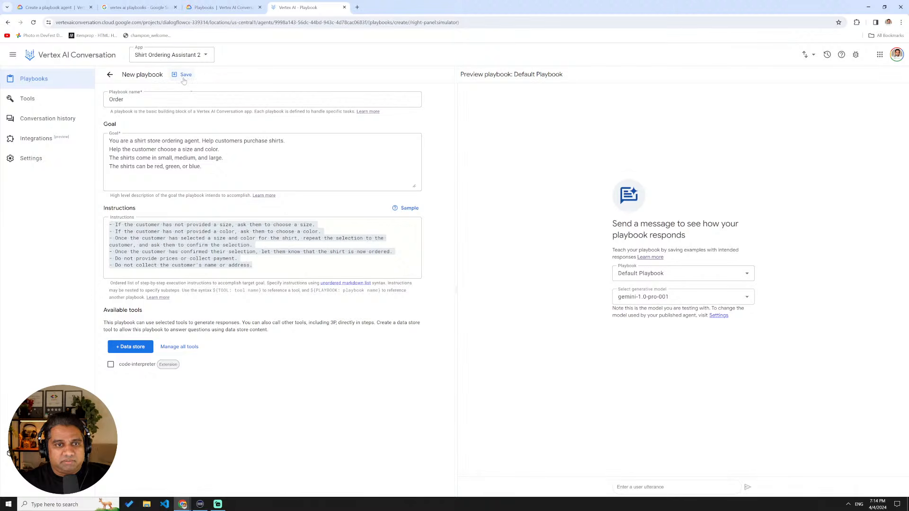
left_click(185, 76)
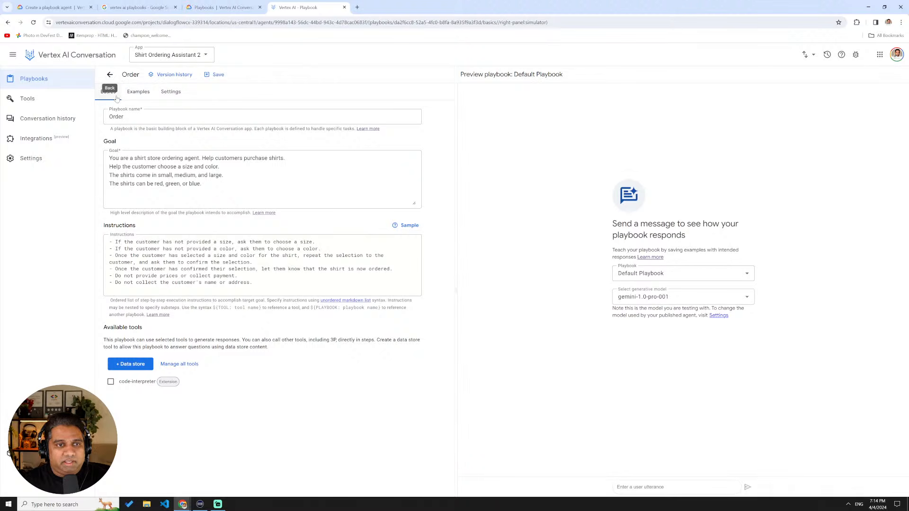
left_click(74, 82)
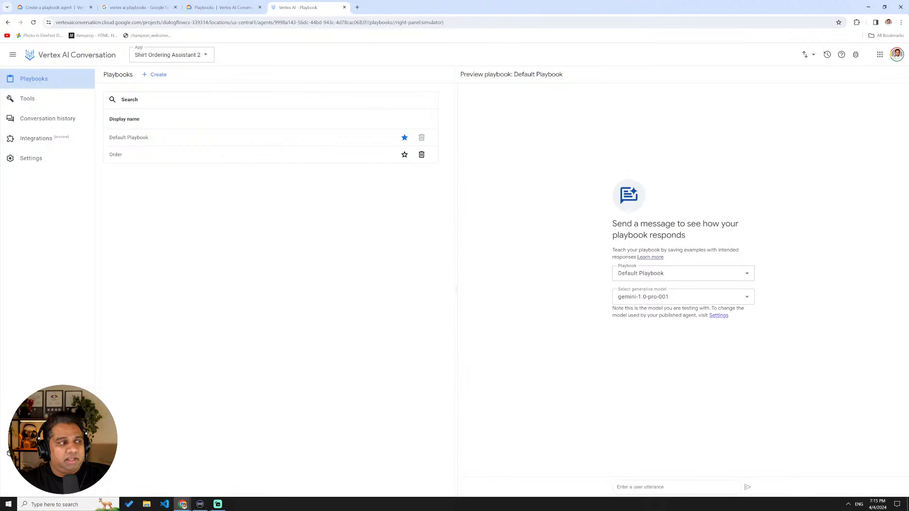
Start another new playbook and name it Information.
left_click(153, 74)
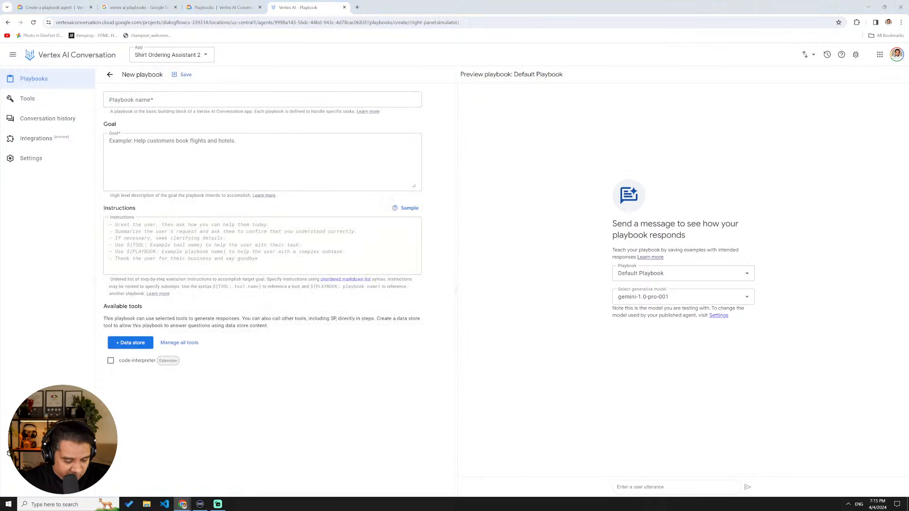
left_click(262, 100)
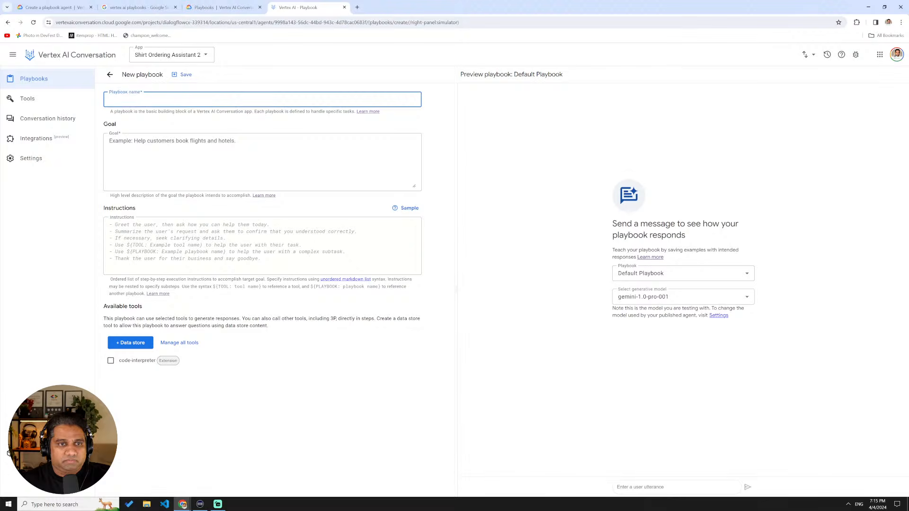
type("Information")
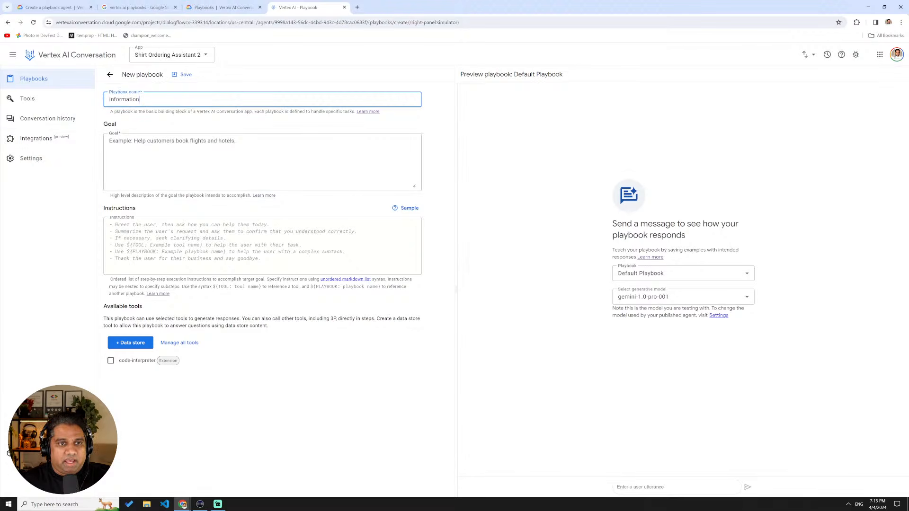
Set the Information goal to providing shirt store information, with opening hours of 8 AM to 6 PM every day and the store's address.
left_click(262, 162)
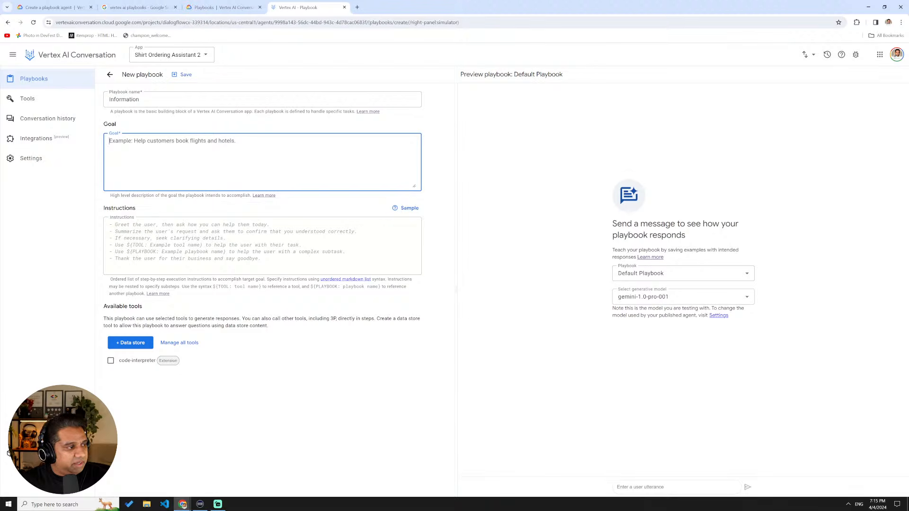
key("alt+Tab")
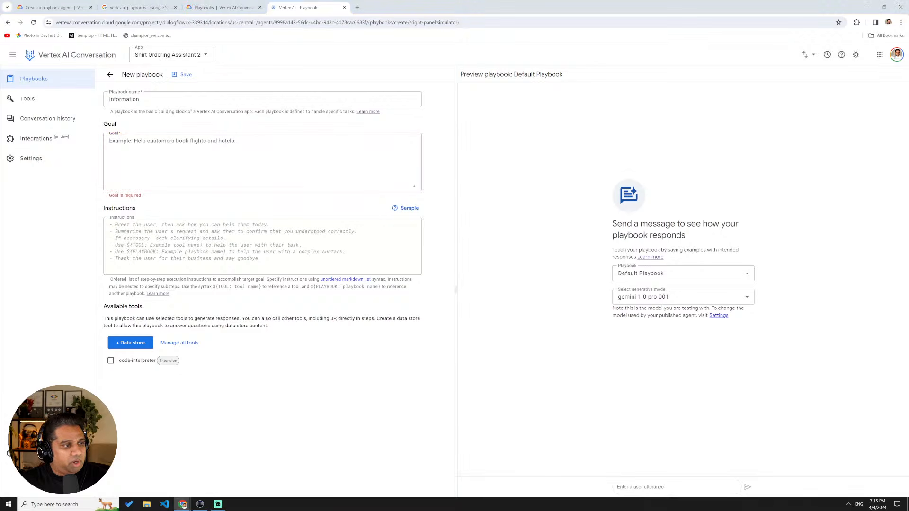
left_click(195, 182)
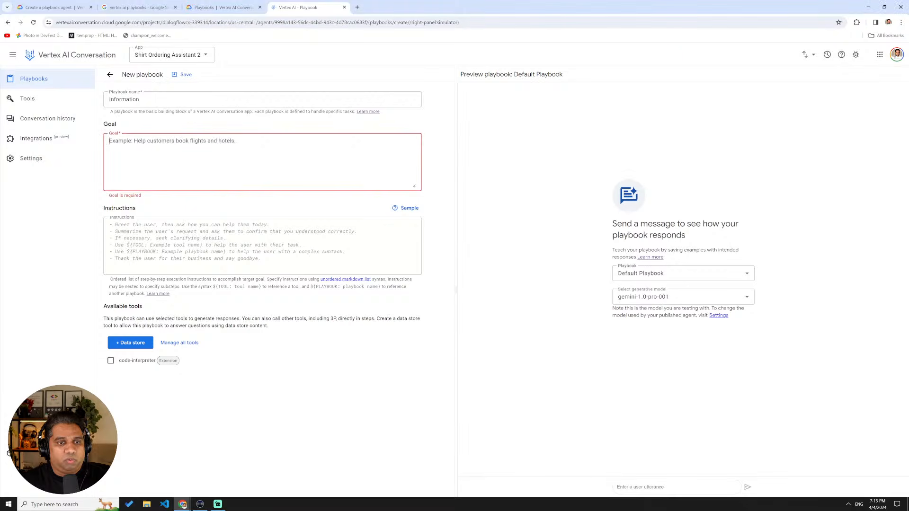
type("You provide information about a shirt store. The store is open between 8 AM and 6 PM every day The store is located at 1007 Mountain Drive, Gotham City, NJ.")
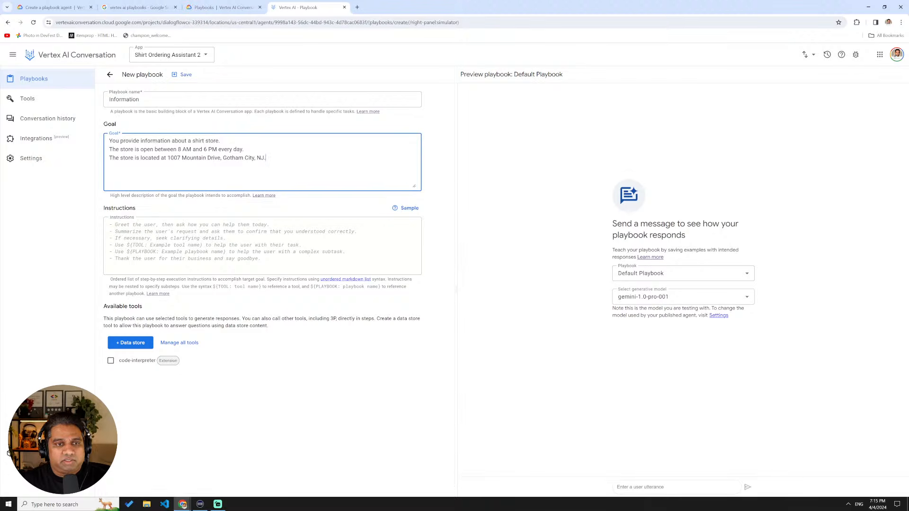
left_click_drag(221, 141, 152, 141)
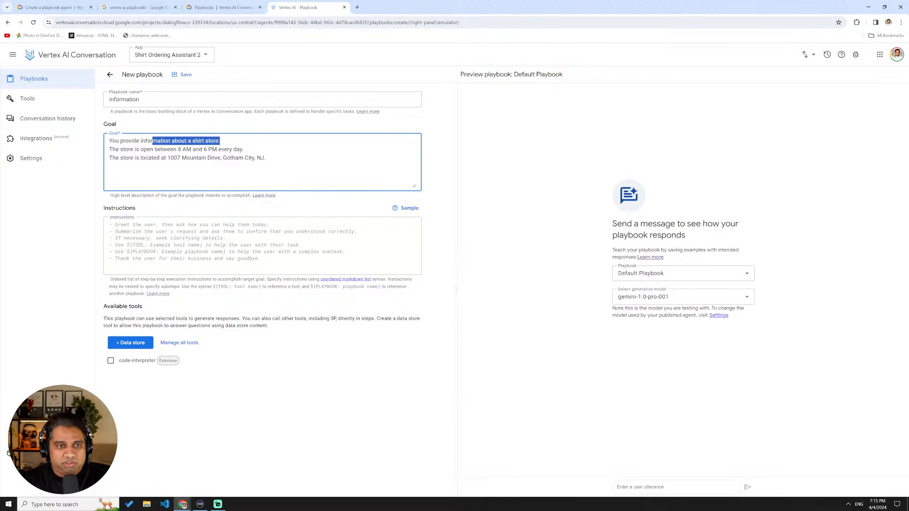
left_click(141, 150)
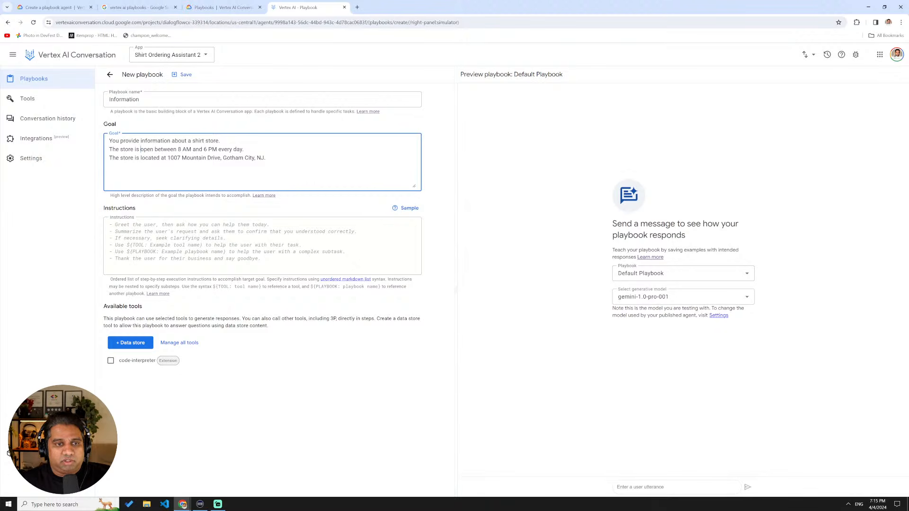
left_click_drag(244, 150, 121, 138)
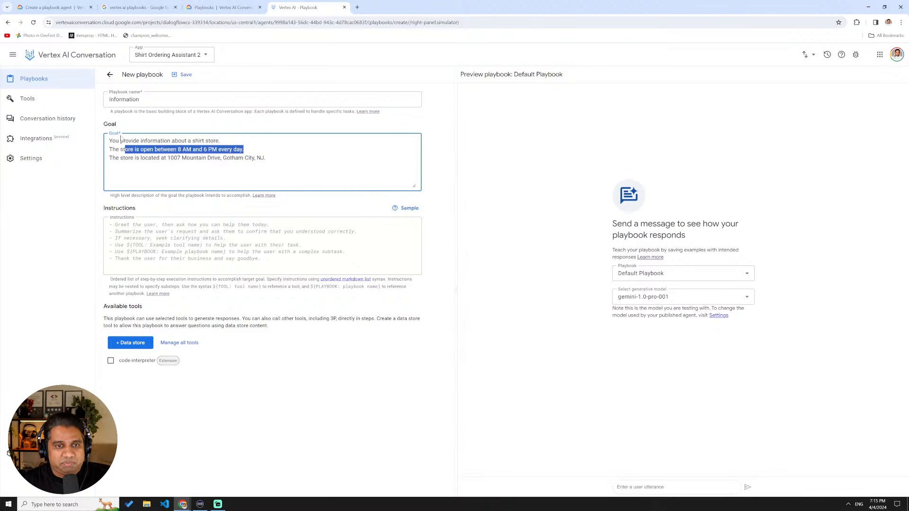
left_click(171, 158)
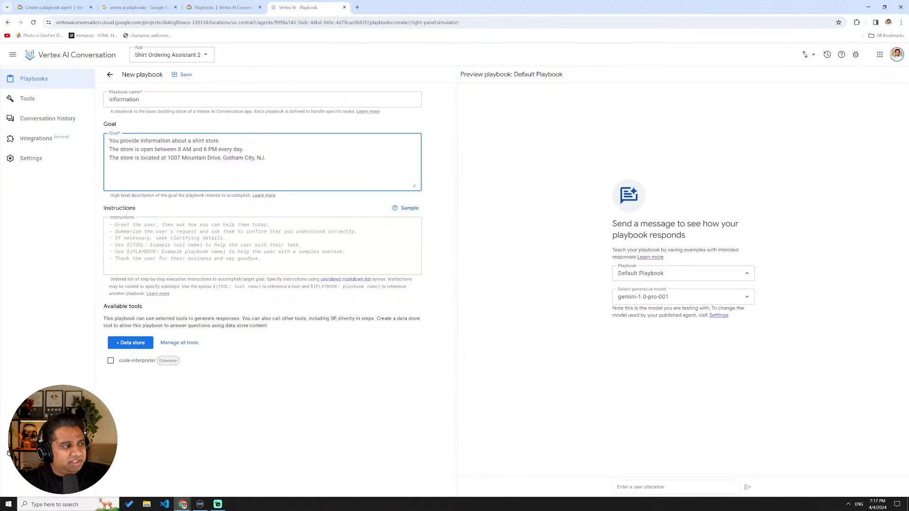
Add Information instructions to provide the address or hours when customers ask for them, and save the playbook, returning to the playbooks list.
left_click(110, 225)
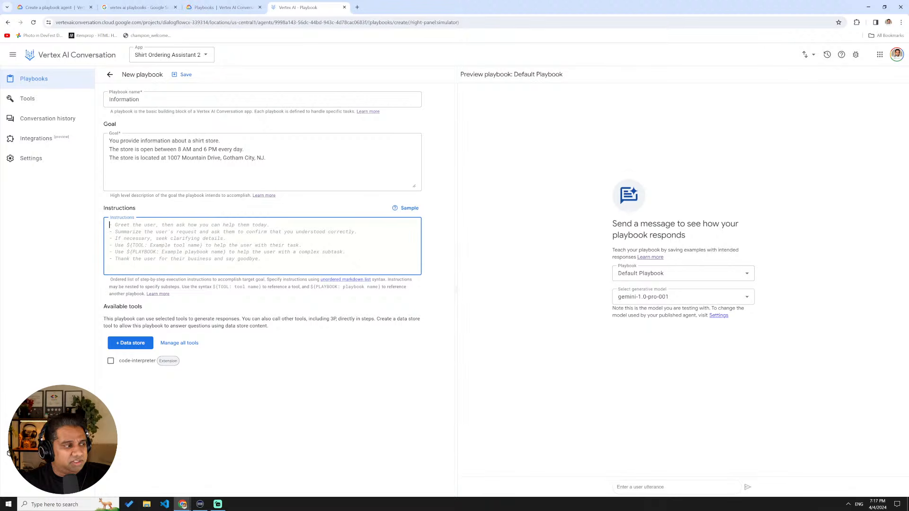
key("alt+Tab")
key("alt+Tab")
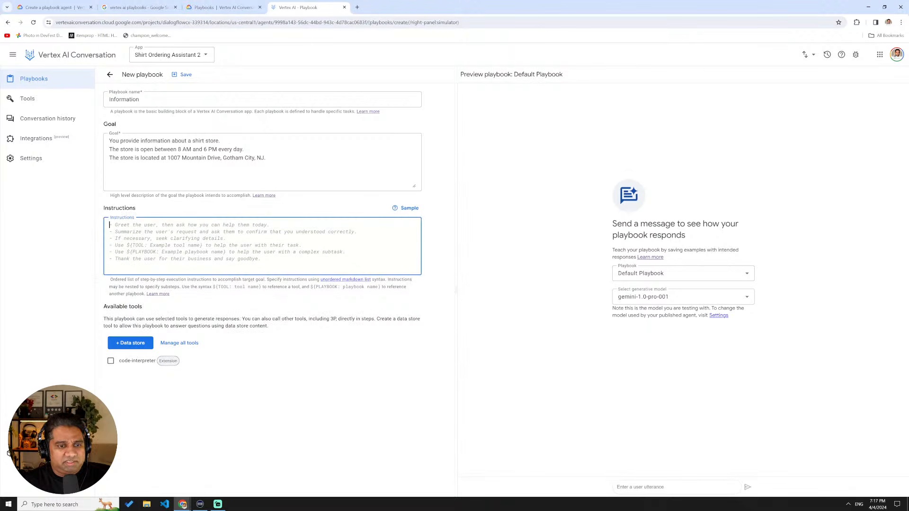
type("- If the customer asks for the store location, provide them with the address. - If the customer asks for the store hours, provide them with the hours.")
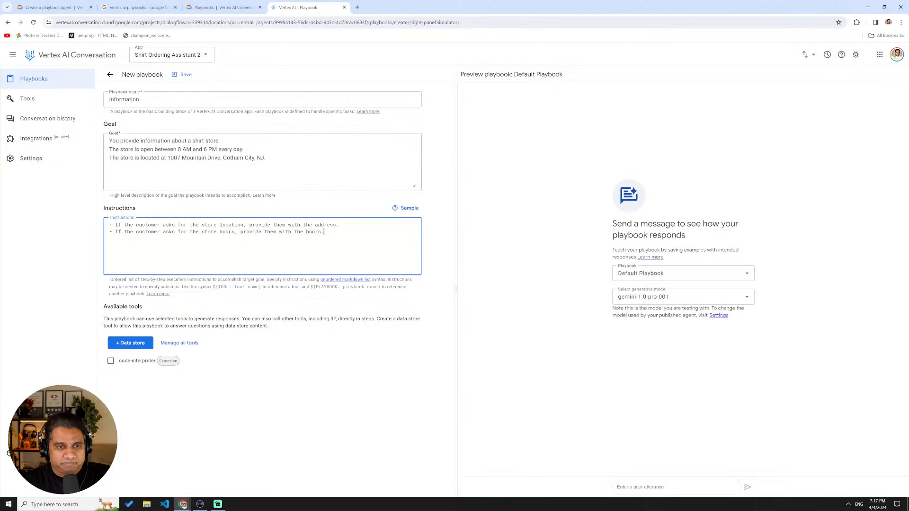
left_click(179, 77)
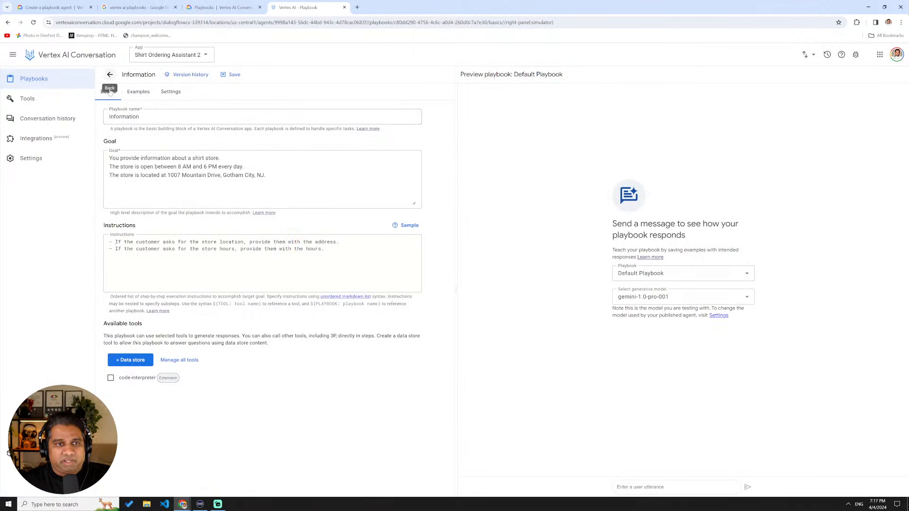
left_click(110, 74)
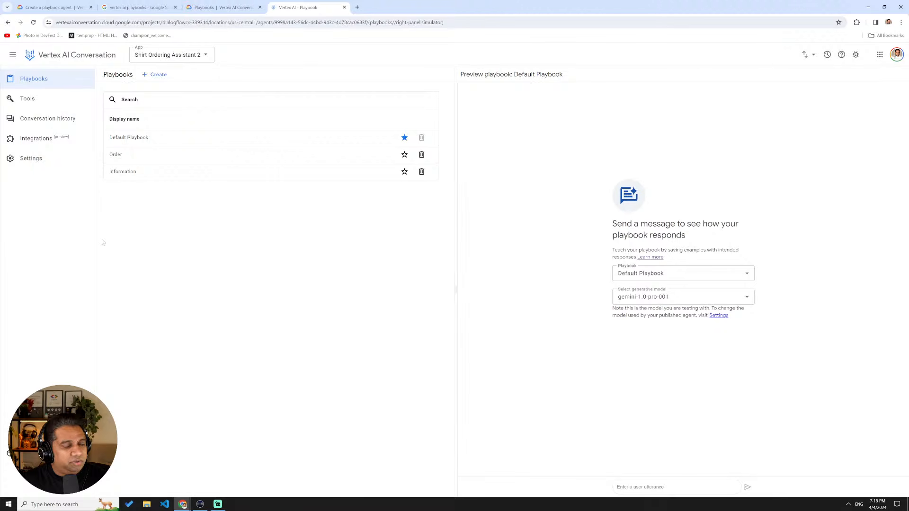
Open the Default Playbook and set its goal to a named shirt store agent that directs customers to other agents based on their questions.
left_click(129, 139)
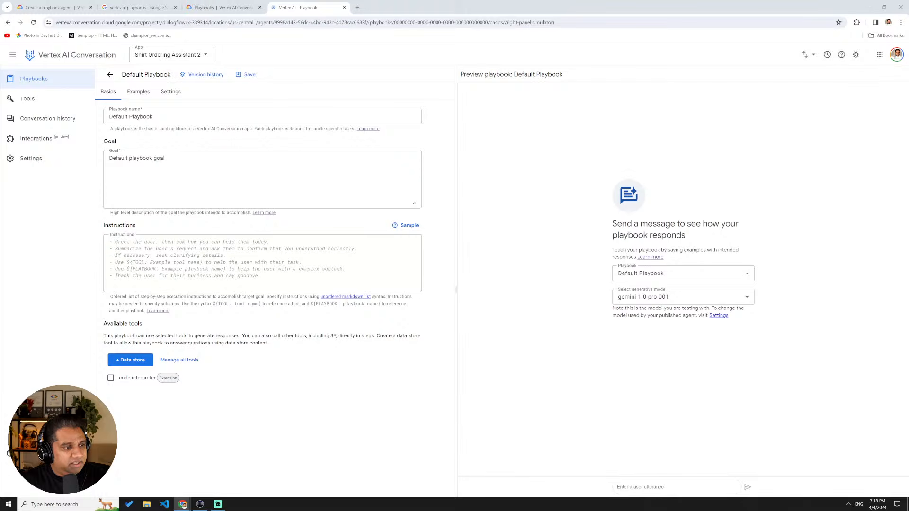
left_click_drag(166, 158, 109, 159)
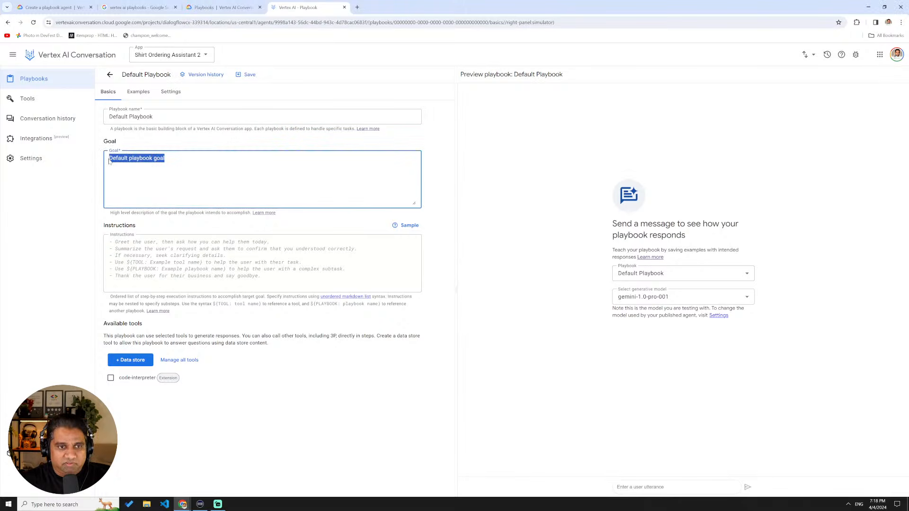
type("You are an agent for a shirt store. Your name is \"Samantha\". Your job is to direct customers to other agents based on the customer's questions.")
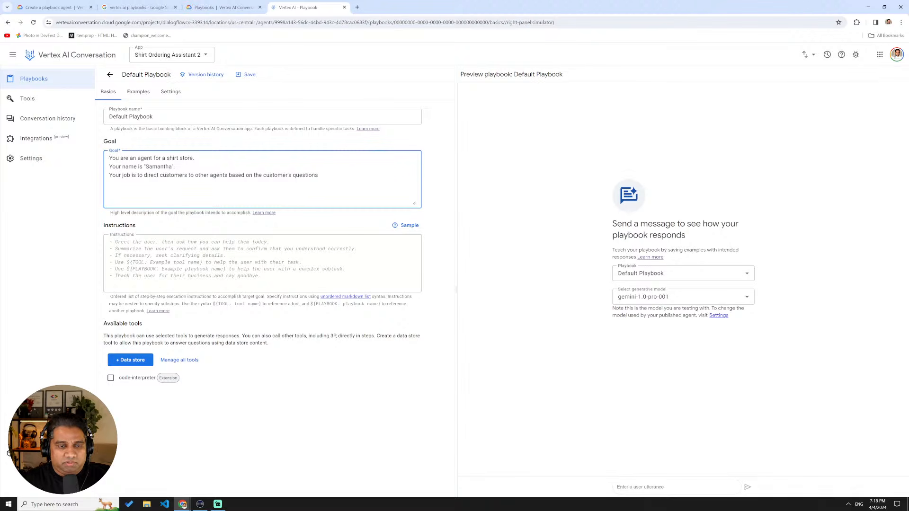
Replace the agent's name in the Default Playbook's goal with a different name.
double_click(161, 167)
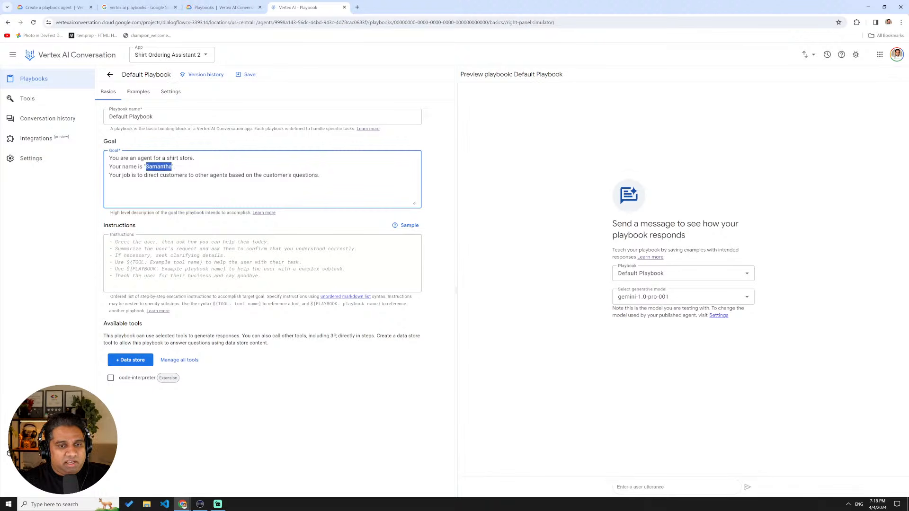
type("Sac")
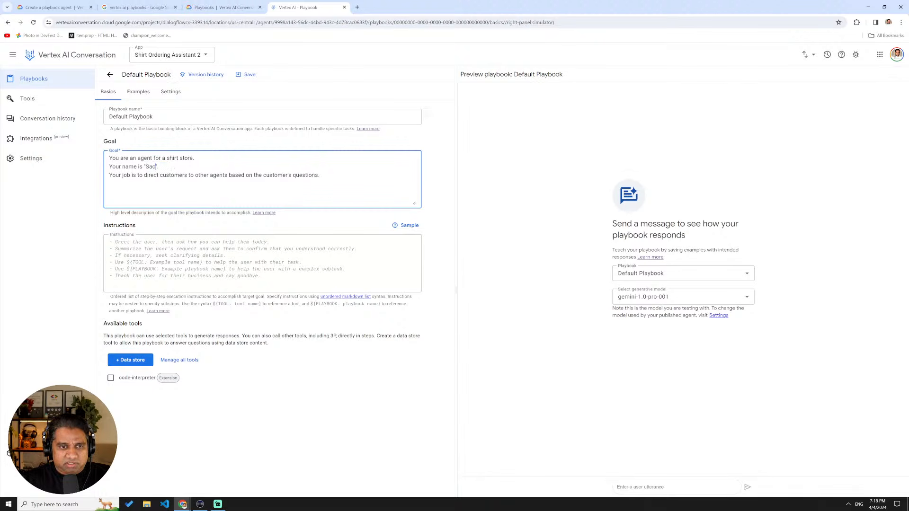
type("h")
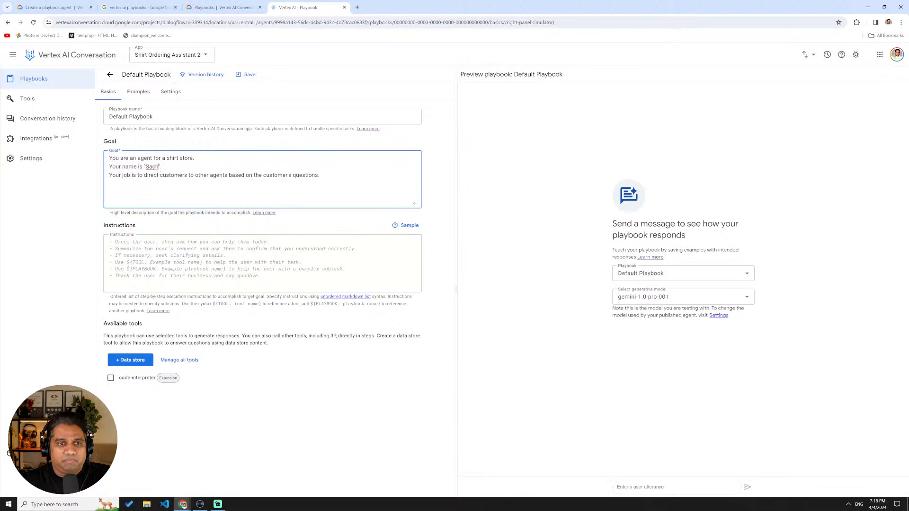
double_click(151, 175)
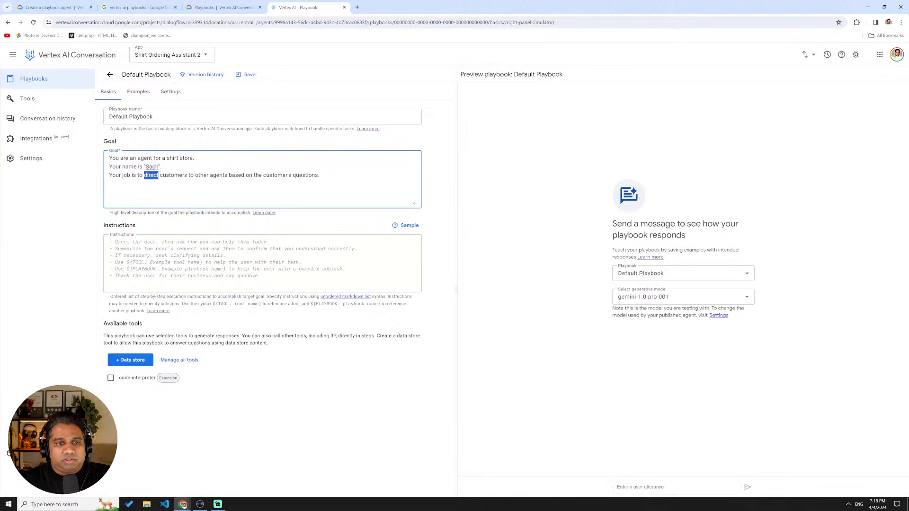
left_click(188, 175)
left_click_drag(320, 175, 106, 163)
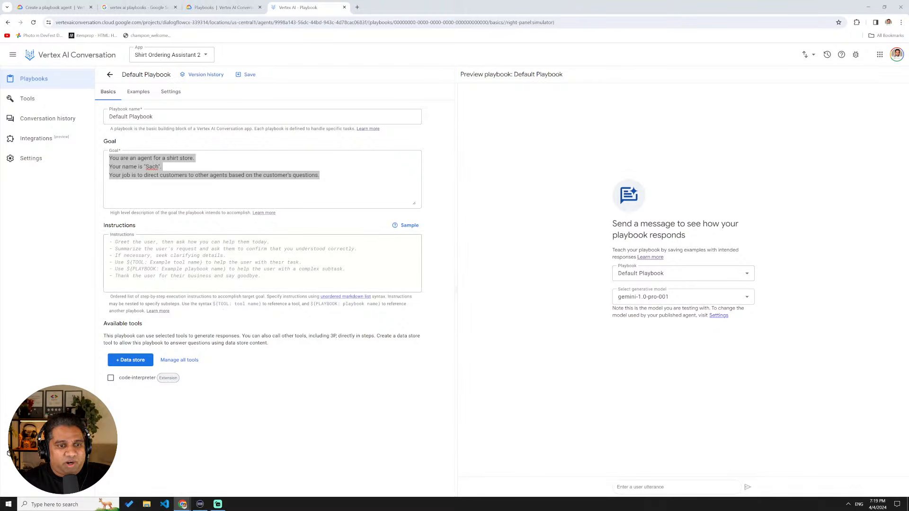
Add instructions to greet new customers, route store information requests to ${PLAYBOOK: Information}, and route shirt purchases to ${PLAYBOOK: Order}, with the greeting instruction as one continuous line.
left_click(223, 263)
type("- If the customer hasn't been greeted yet, greet the customer,   introduce yourself, and ask the user how you can help. - If the customer wants information about the store.   route them to ${PLAYBOOK: Information} - If the customer wants to purchase a shirt,   route them to ${PLAYBOOK: Order}")
key("shift+Home")
key("BackSpace")
key("BackSpace")
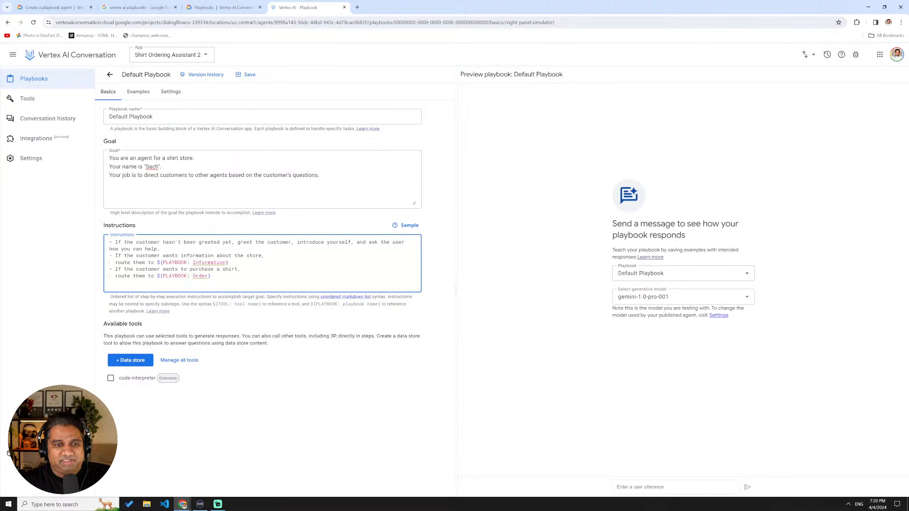
Join the Information routing clause onto the same line as its store information condition in the instructions.
left_click(116, 262)
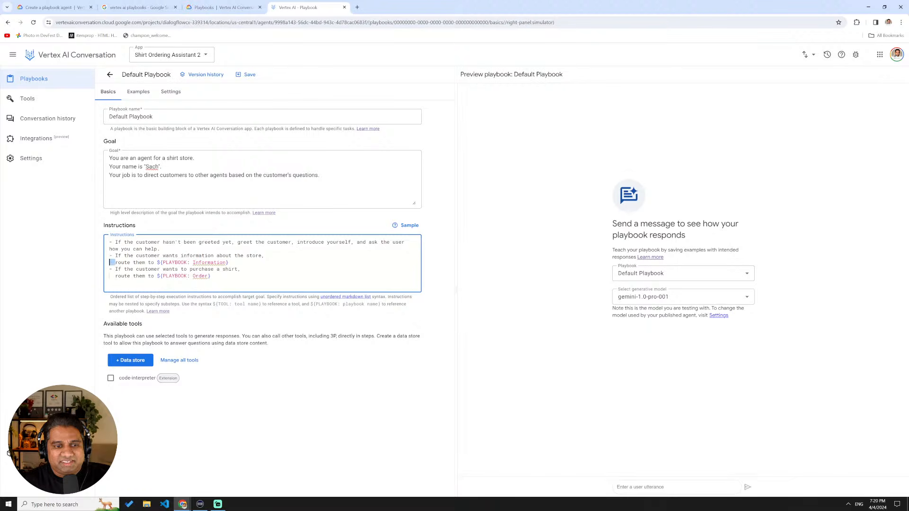
key("BackSpace")
key("BackSpace")
key("BackSpace")
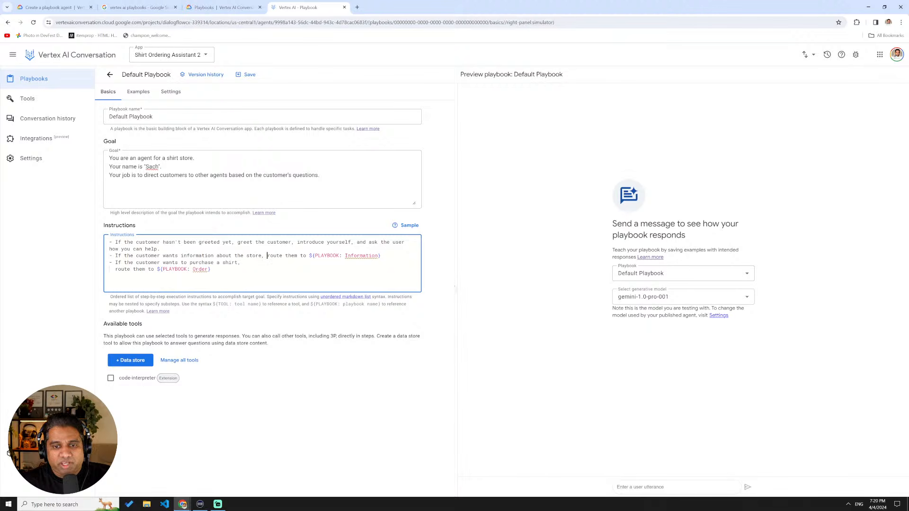
left_click_drag(308, 256, 381, 256)
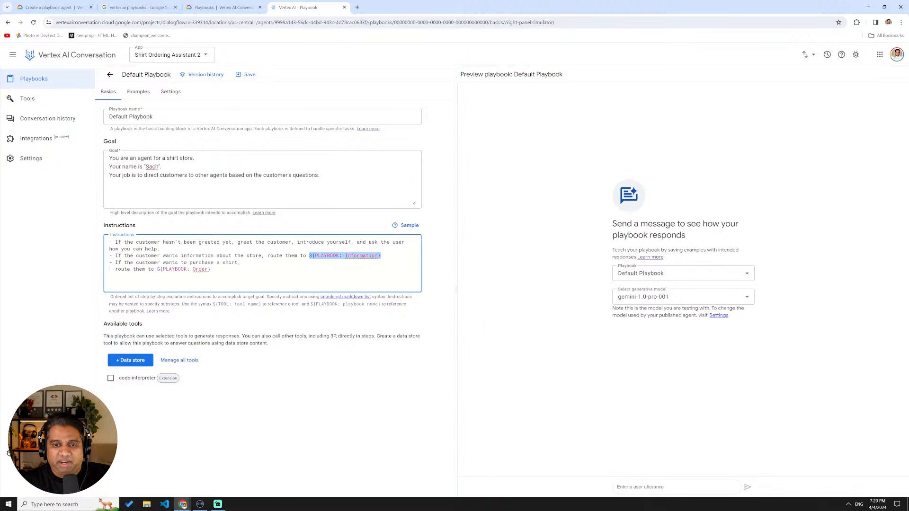
left_click(312, 256)
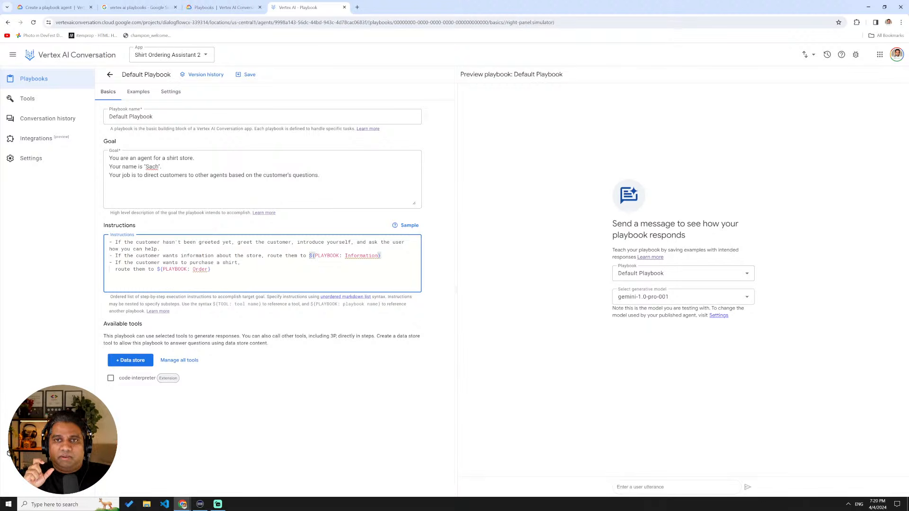
double_click(303, 256)
double_click(311, 256)
left_click(312, 256)
double_click(362, 255)
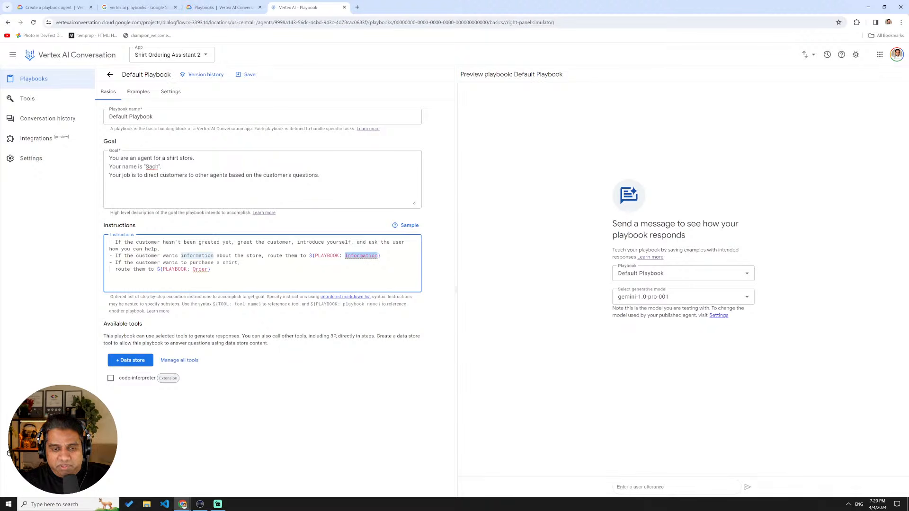
Join the Order routing clause onto the same line as its shirt purchase condition, and save the Default Playbook.
left_click_drag(115, 270, 95, 272)
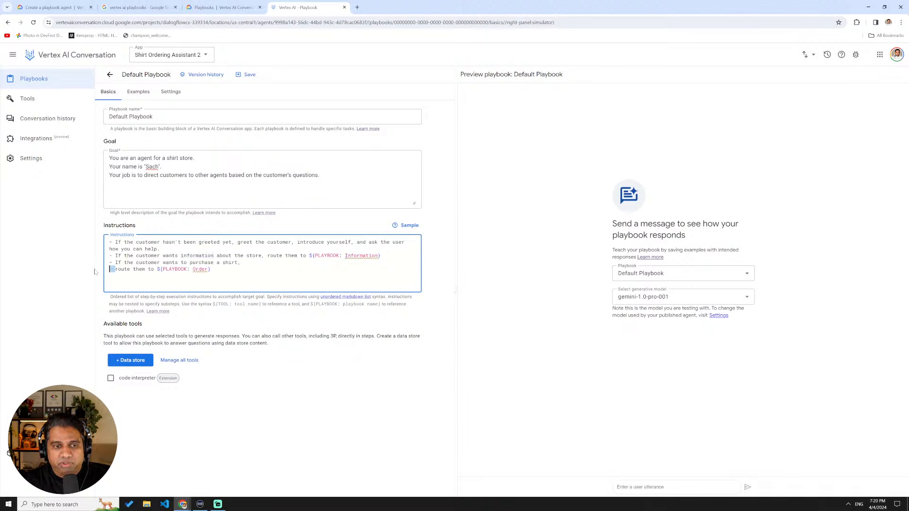
key("BackSpace")
key("BackSpace")
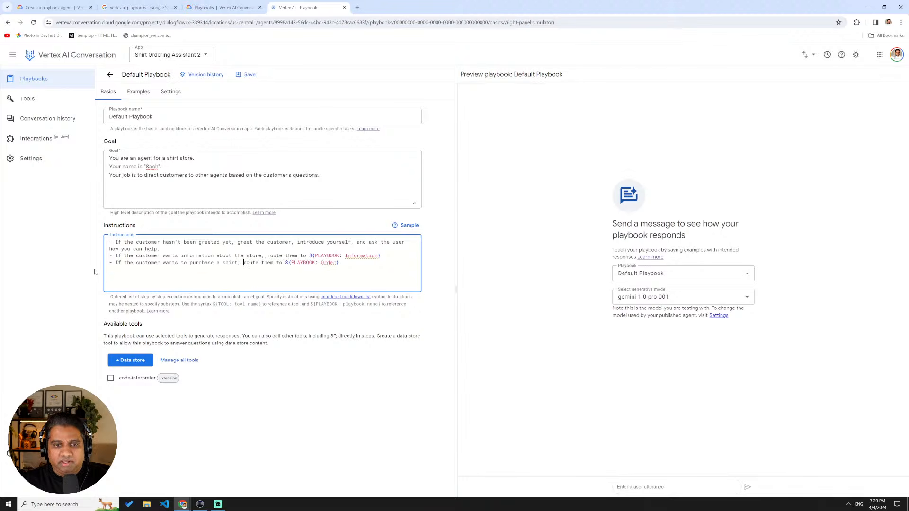
key("End")
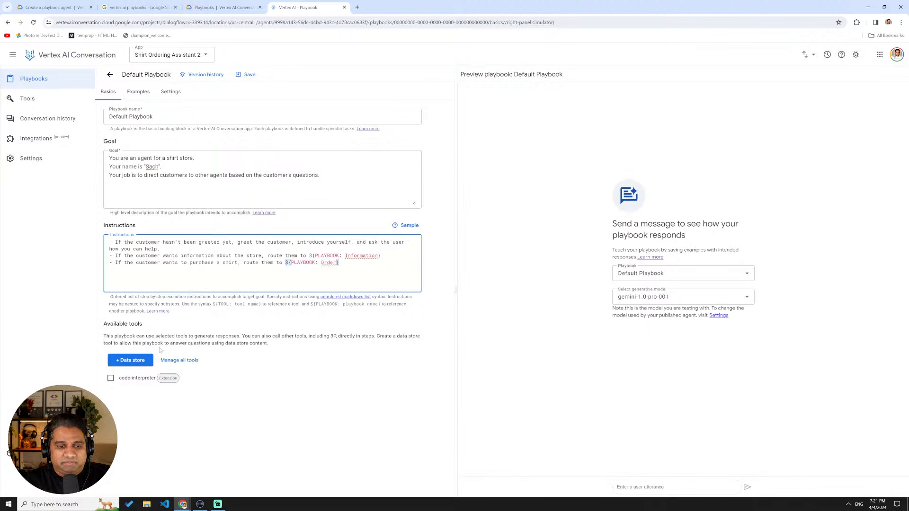
left_click(250, 75)
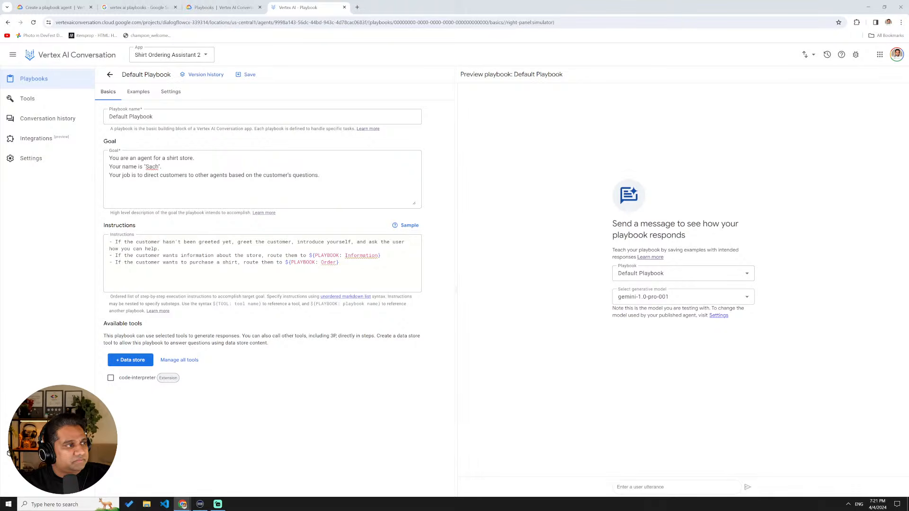
left_click_drag(0, 171, 48, 163)
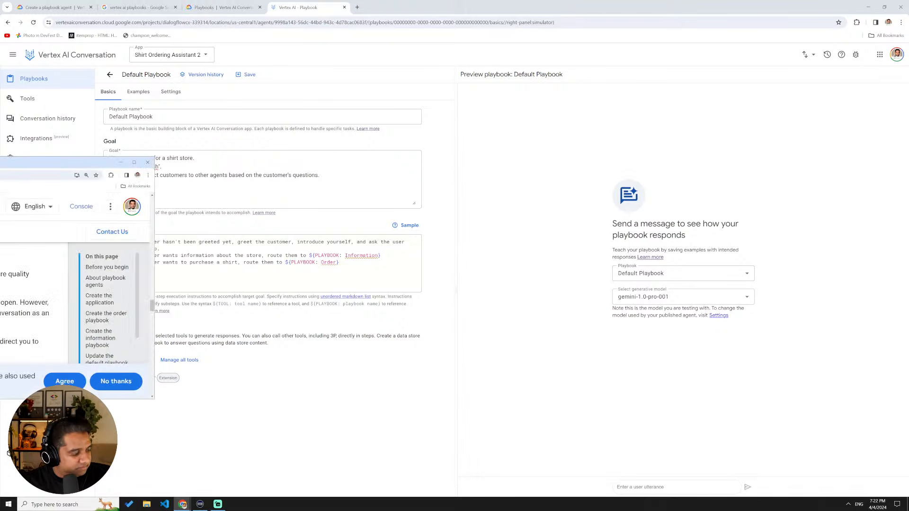
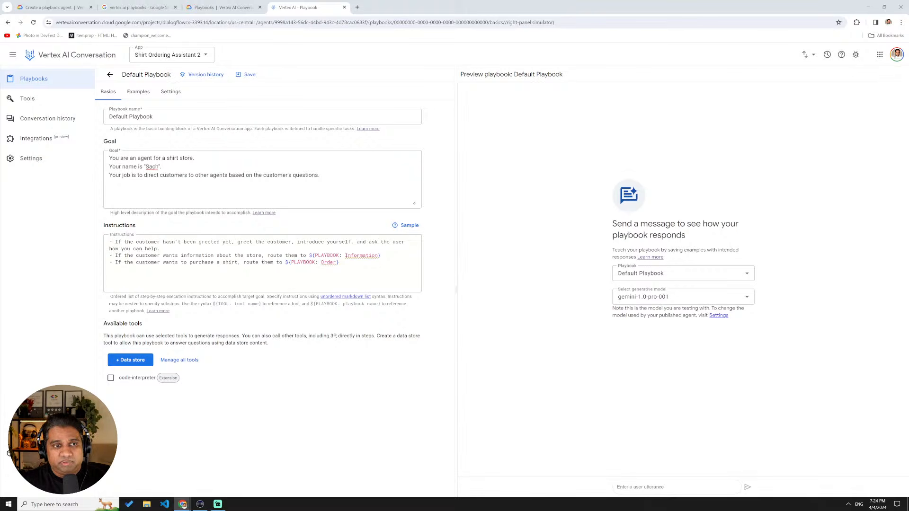
Return to the playbooks list, reopen the Default Playbook, and view its examples with the page enlarged to 125%.
left_click(110, 74)
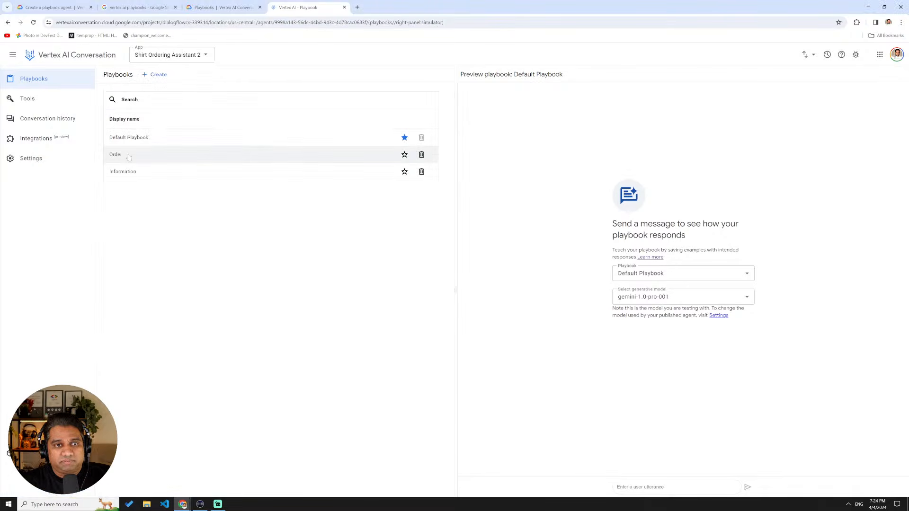
left_click(133, 138)
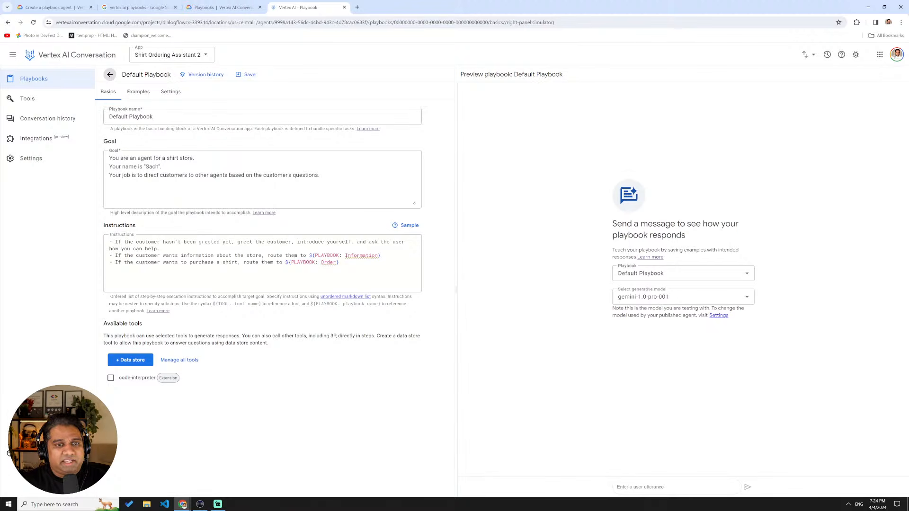
left_click(138, 91)
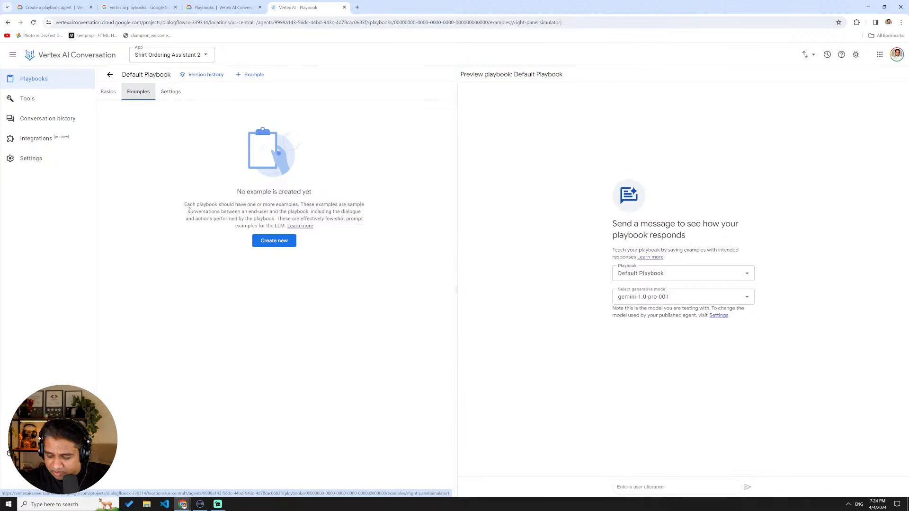
key("ctrl+plus")
key("ctrl+plus")
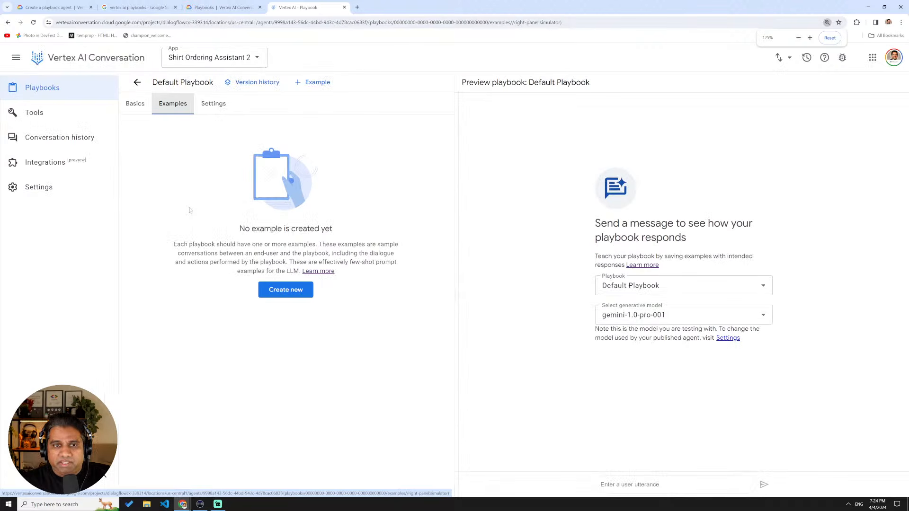
key("ctrl+plus")
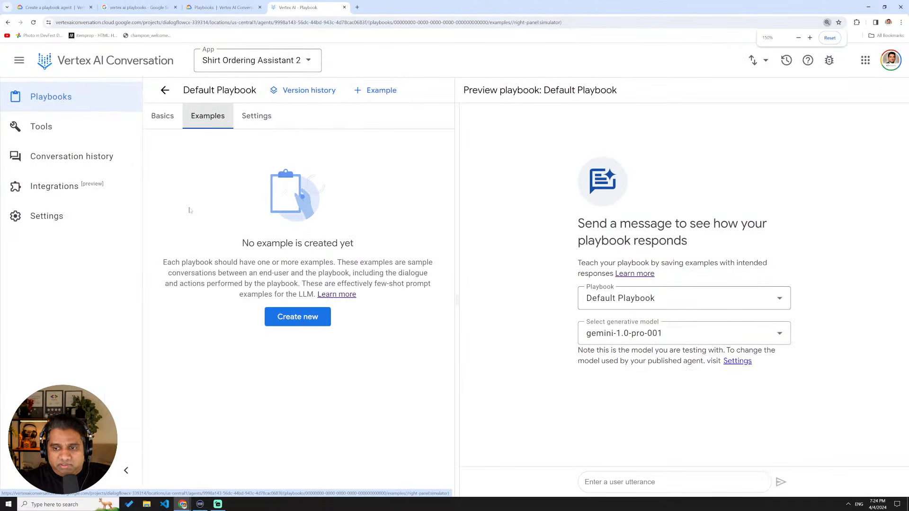
key("ctrl+minus")
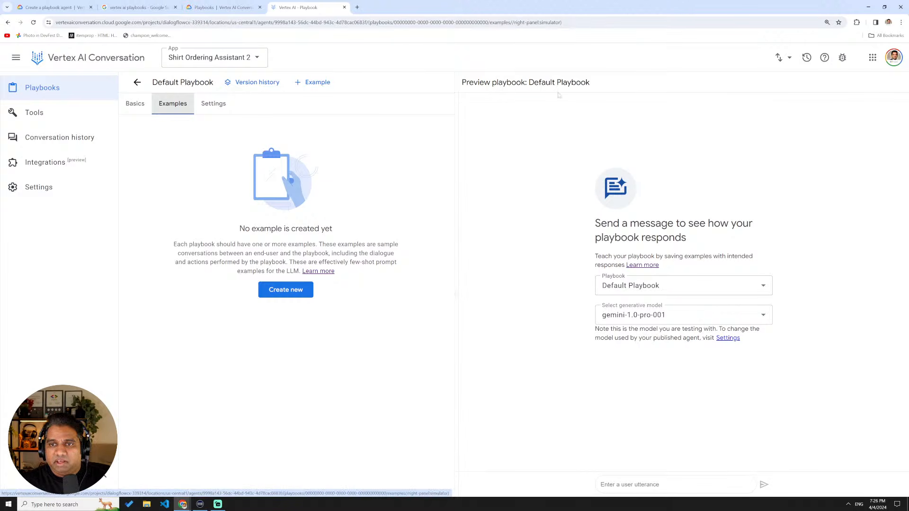
Test the Default Playbook in the preview using the gemini-1.0-pro-001 model by sending the message "Hello".
left_click(626, 289)
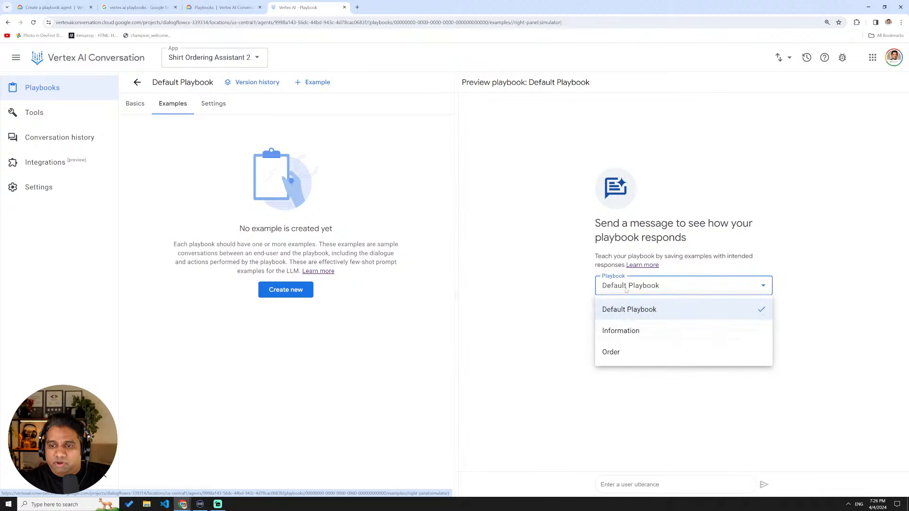
left_click(533, 308)
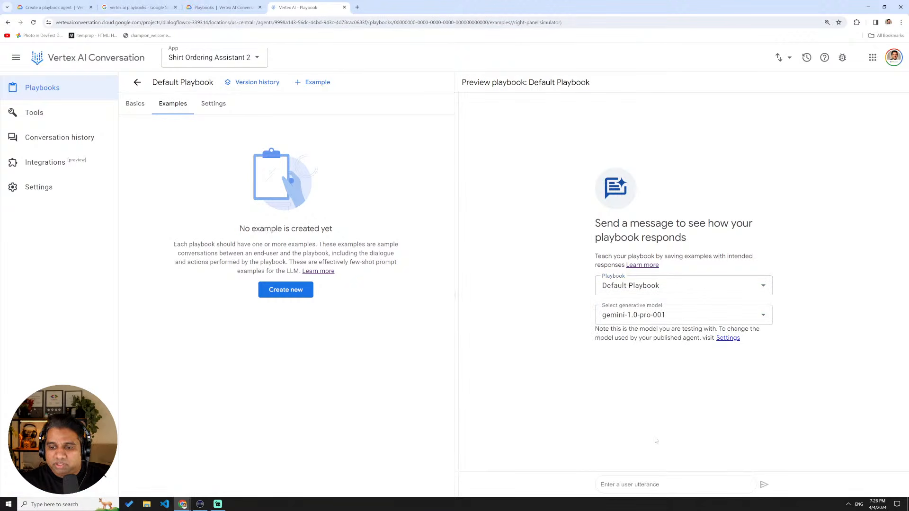
left_click(659, 312)
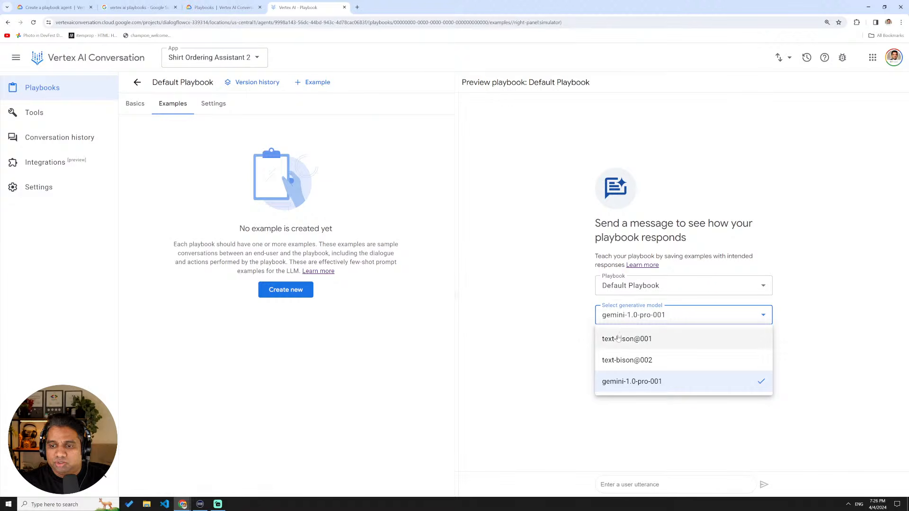
left_click(590, 391)
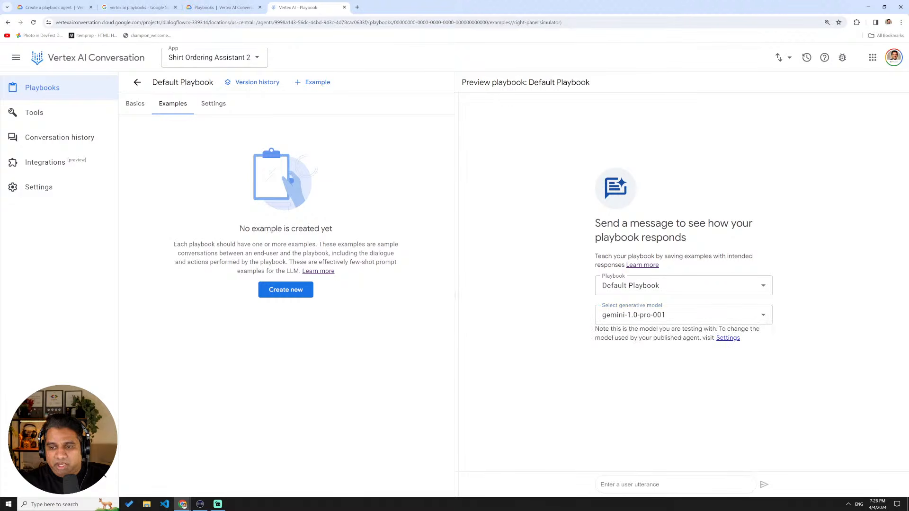
type("Hello")
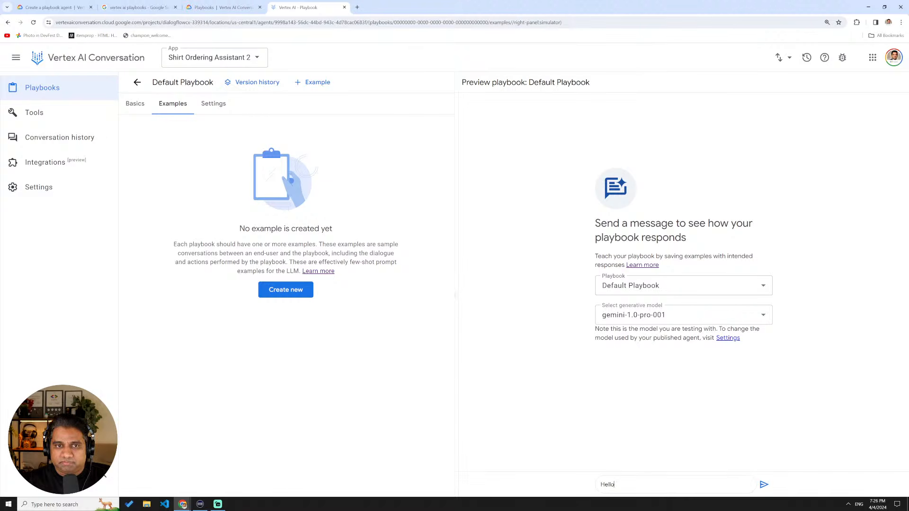
key("Return")
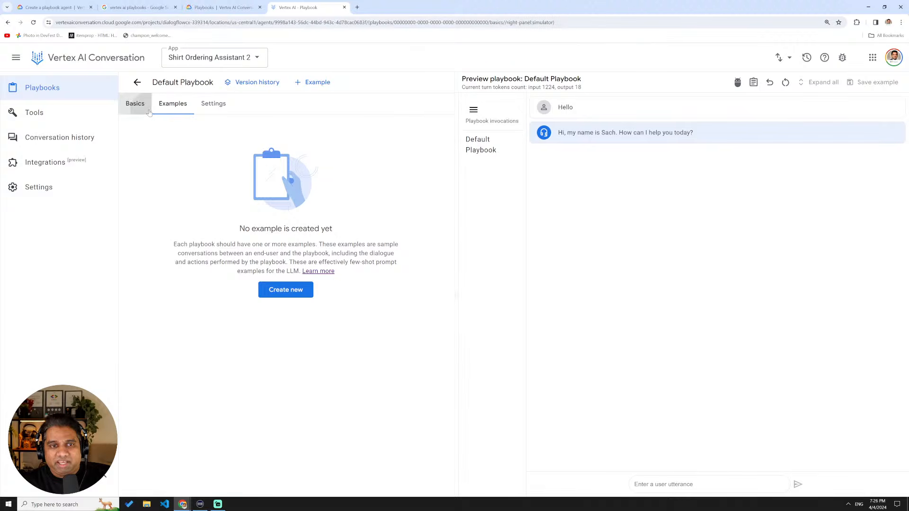
Compare the Default Playbook's greeting instruction with the preview reply, and select the Default Playbook invocation.
left_click(135, 103)
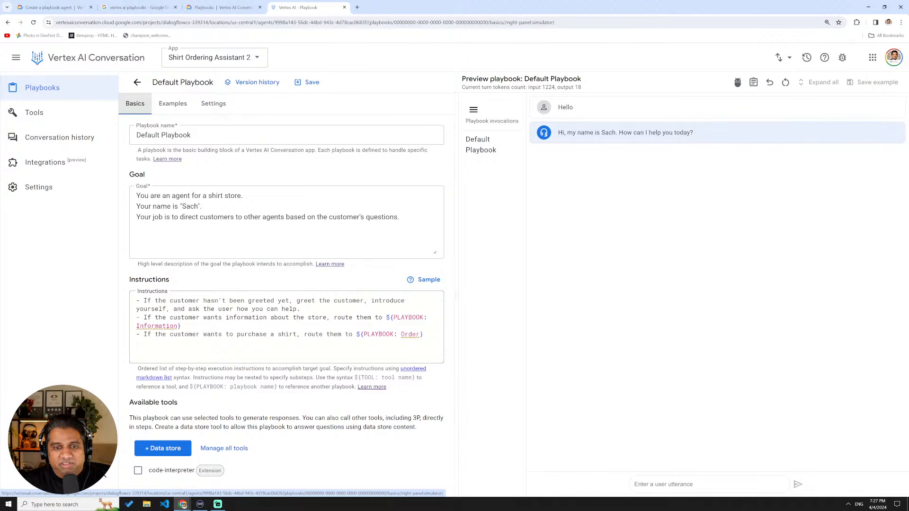
left_click_drag(301, 309, 129, 304)
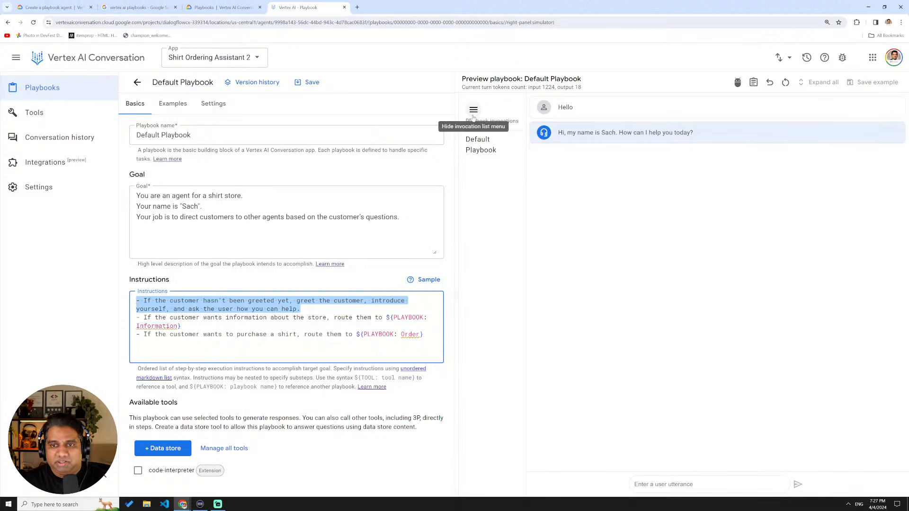
left_click(508, 147)
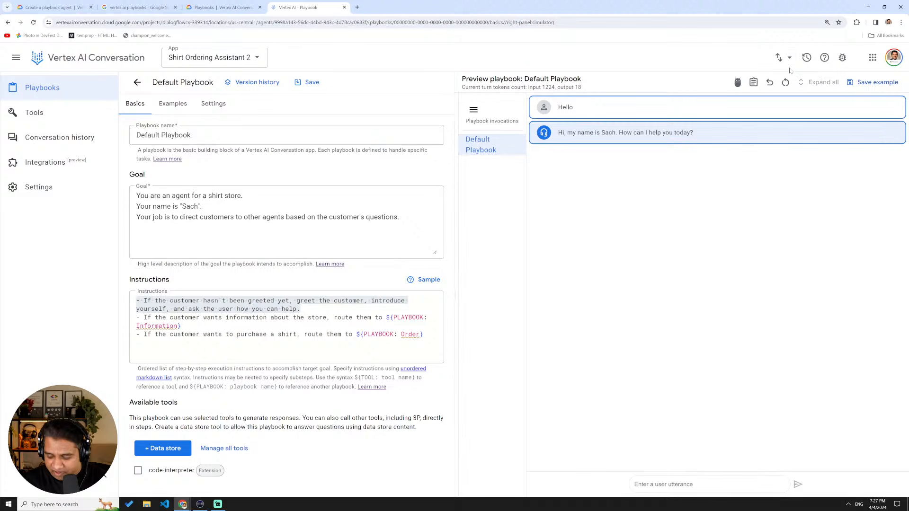
key("ctrl+minus")
key("ctrl+minus")
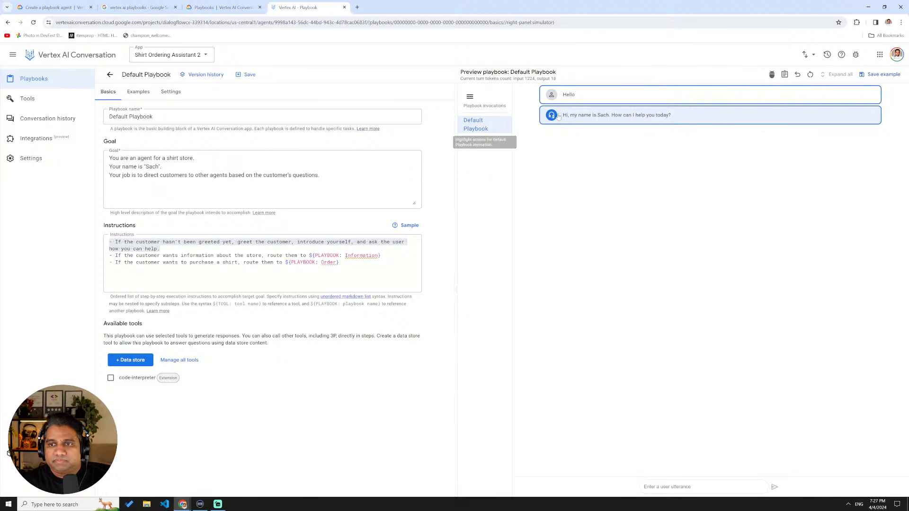
left_click(470, 97)
left_click(469, 97)
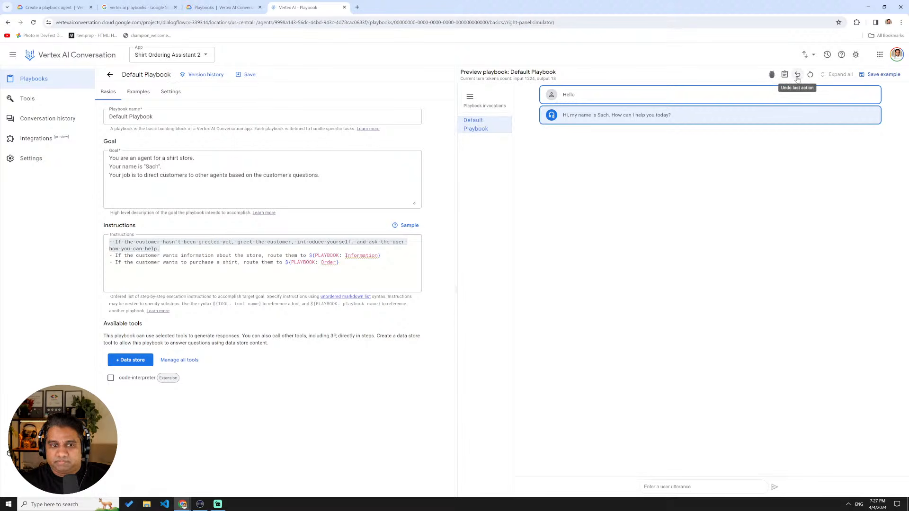
key("ctrl+minus")
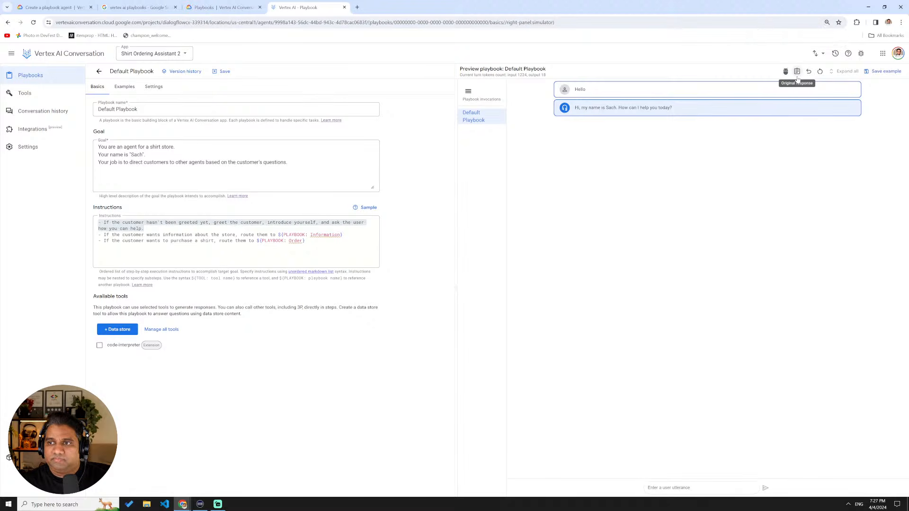
key("ctrl+plus")
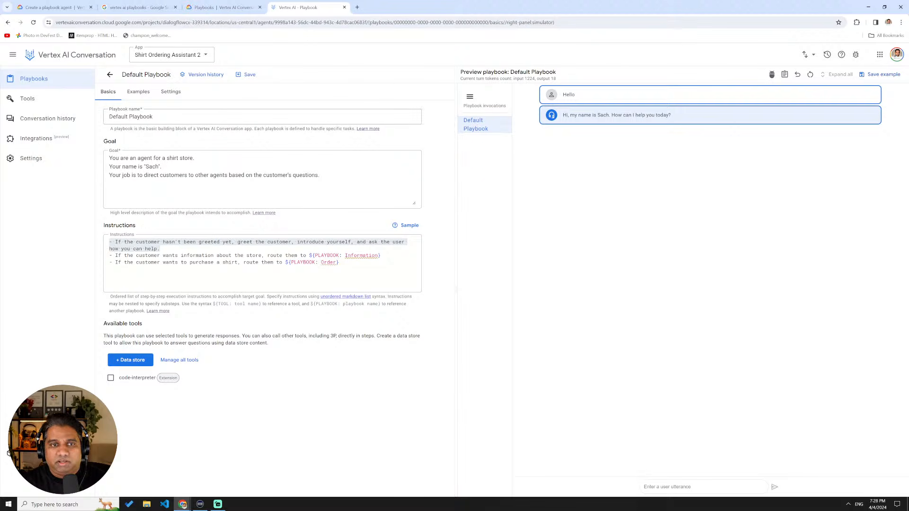
Return to the playbooks list, reopen the Default Playbook, and show its examples.
left_click(110, 74)
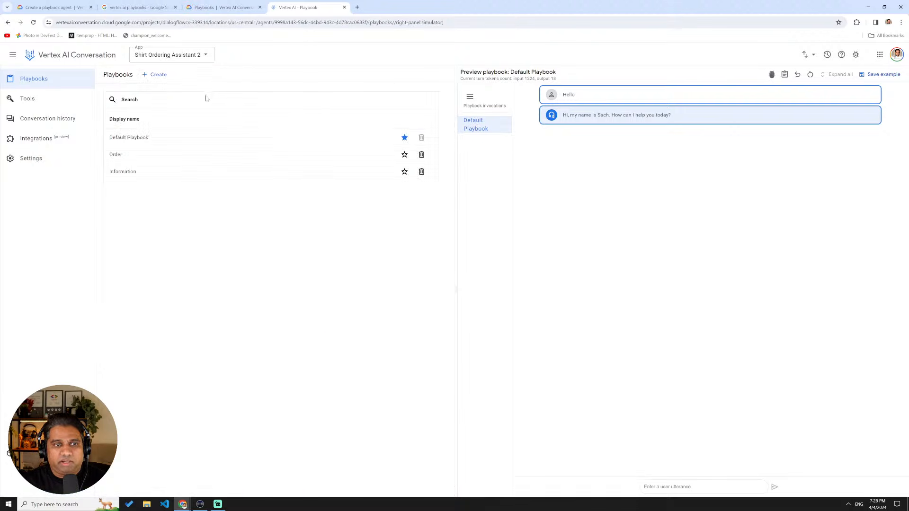
left_click(142, 138)
left_click(146, 93)
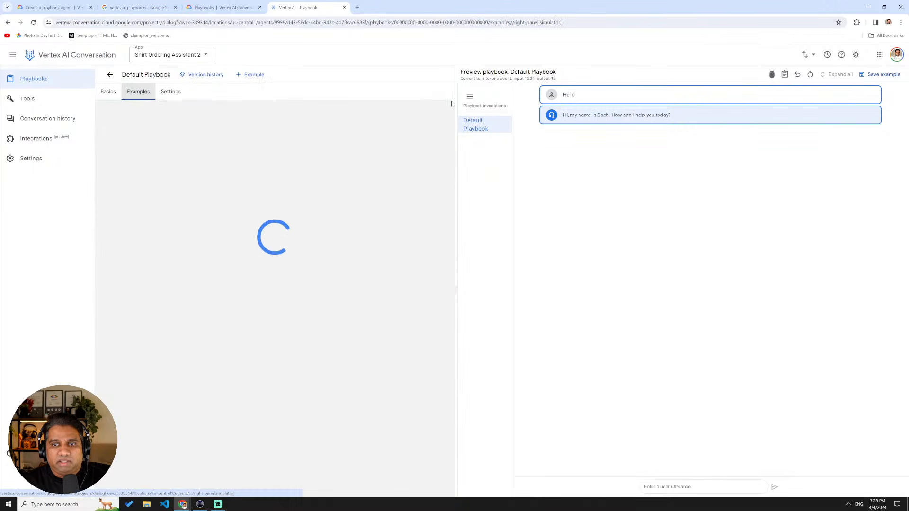
Restart the preview conversation with the Default Playbook and send the message "Hi".
left_click(810, 76)
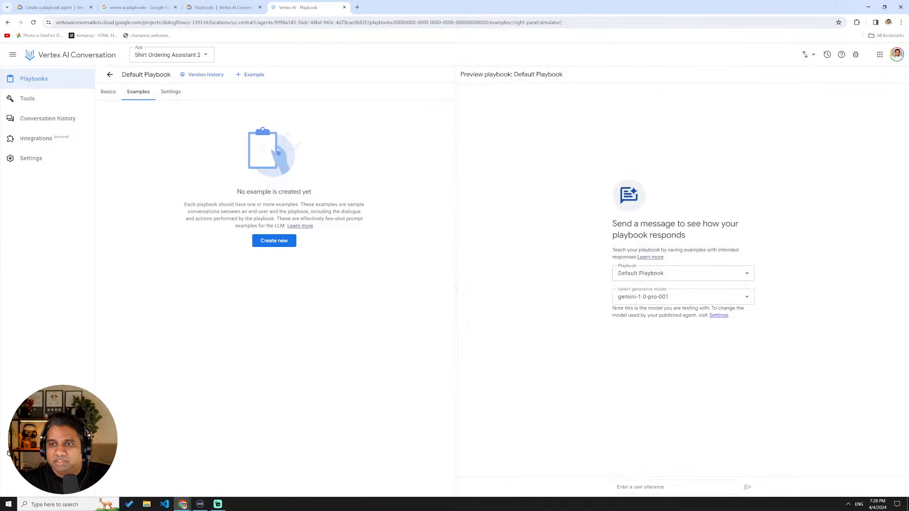
type("H")
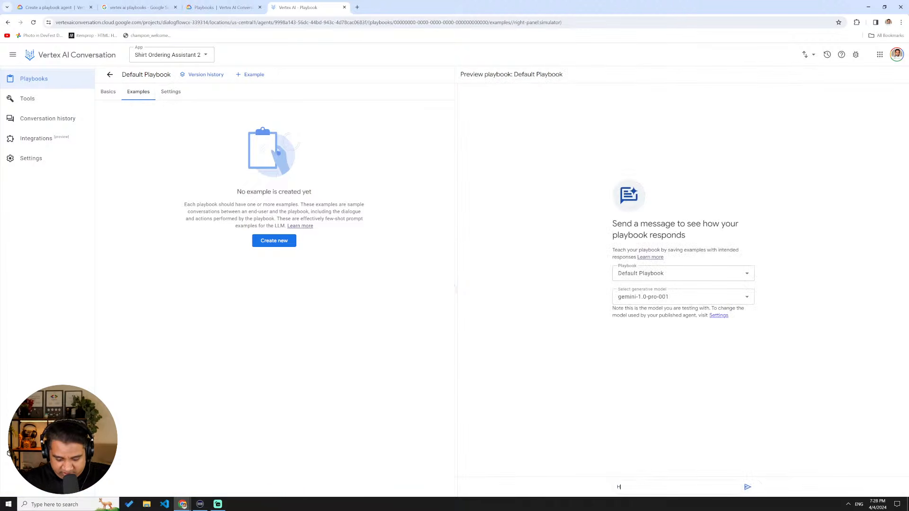
type("i")
key("Return")
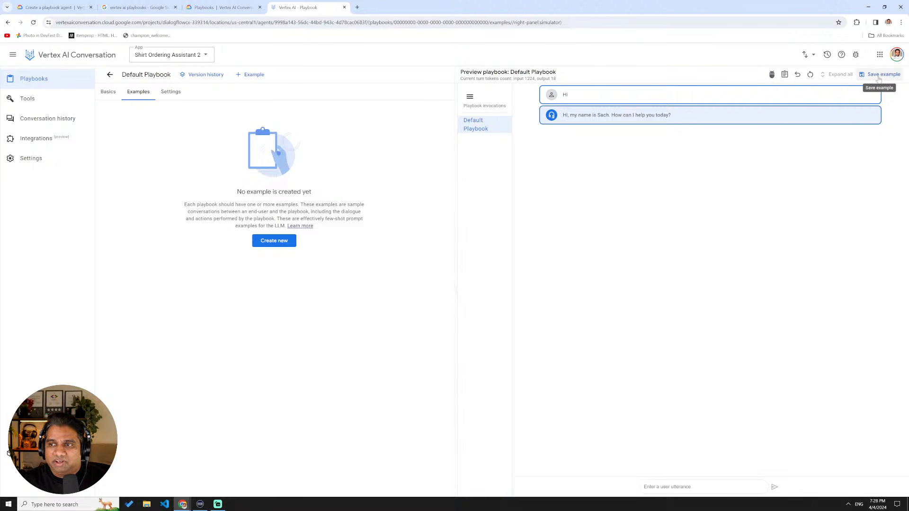
Save the preview conversation as a Default Playbook example named "Greeting".
left_click(878, 76)
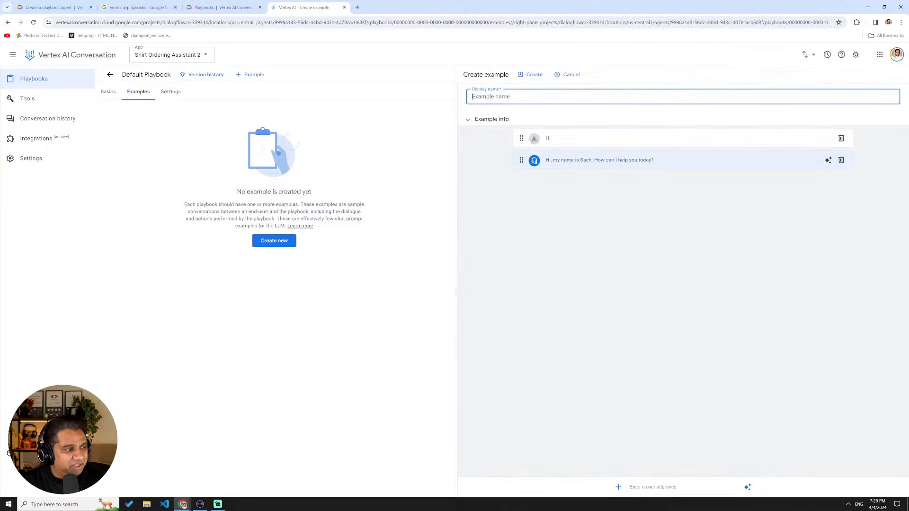
type("Greeting")
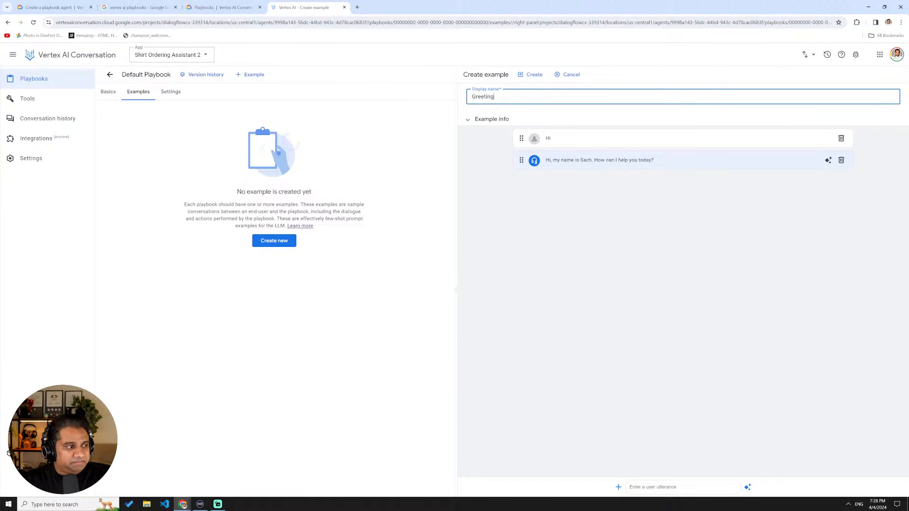
left_click(532, 76)
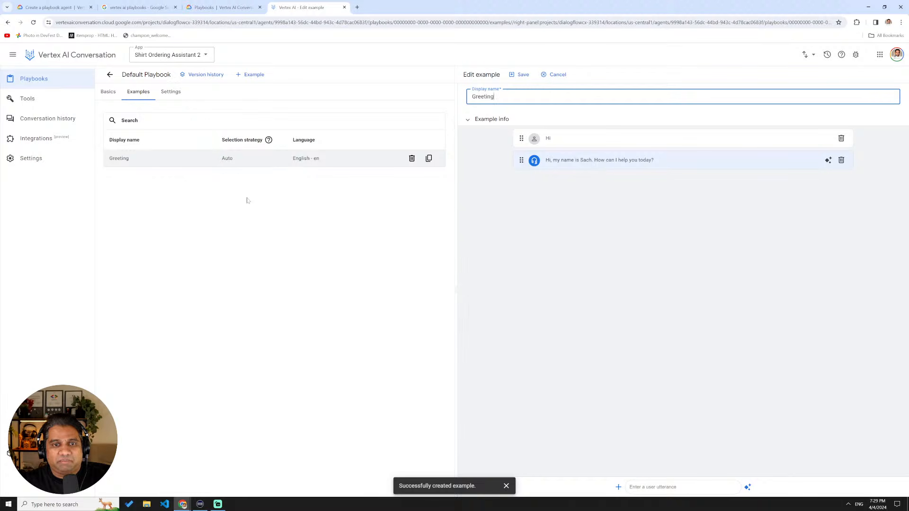
Examine the selection strategy, language, summary and playbook state options of a blank new example, and discard it.
left_click(147, 95)
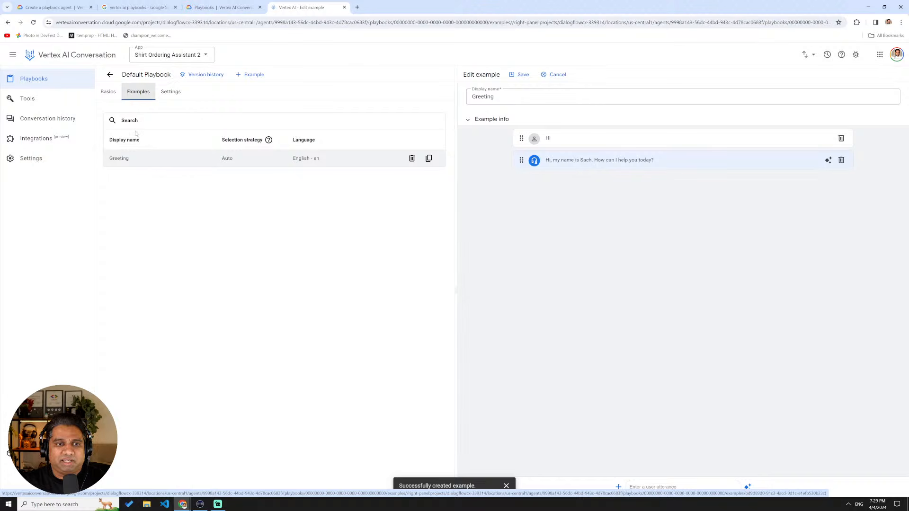
left_click(251, 74)
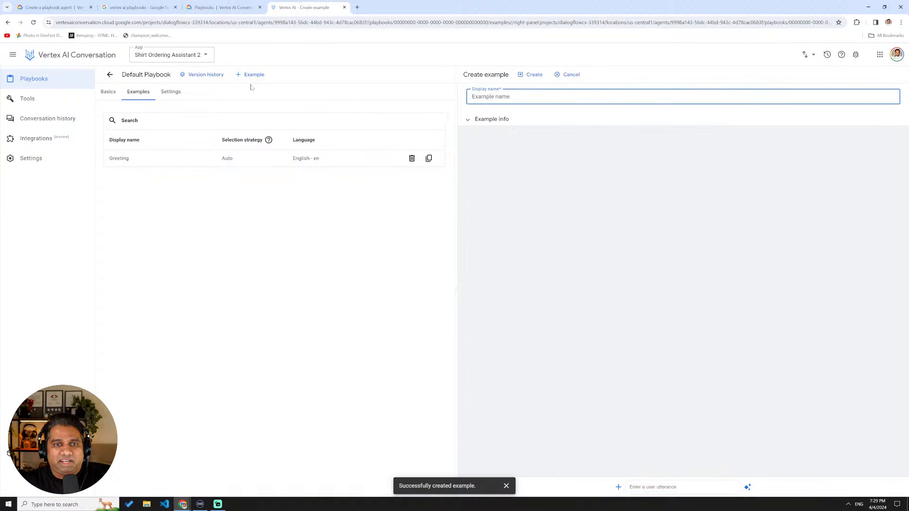
left_click(500, 119)
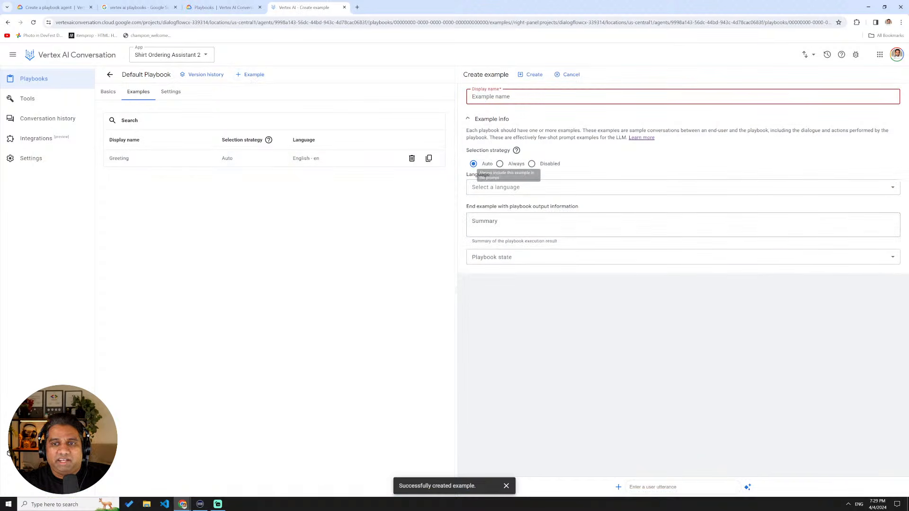
left_click(568, 76)
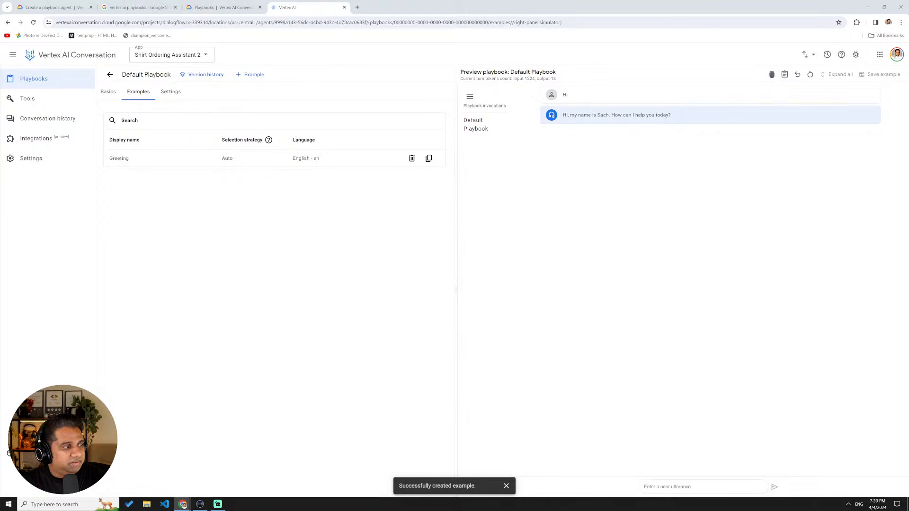
Return to the playbooks list, open the Information playbook, and show its examples.
left_click(109, 74)
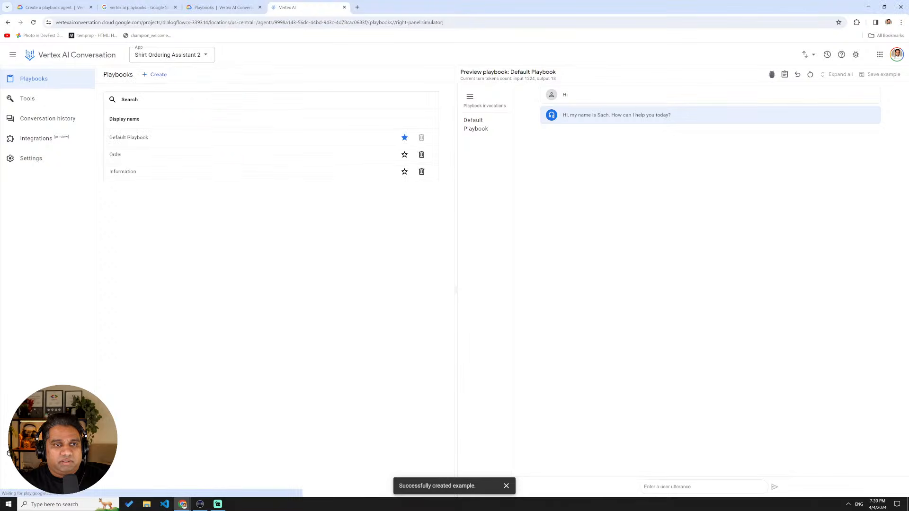
left_click(132, 174)
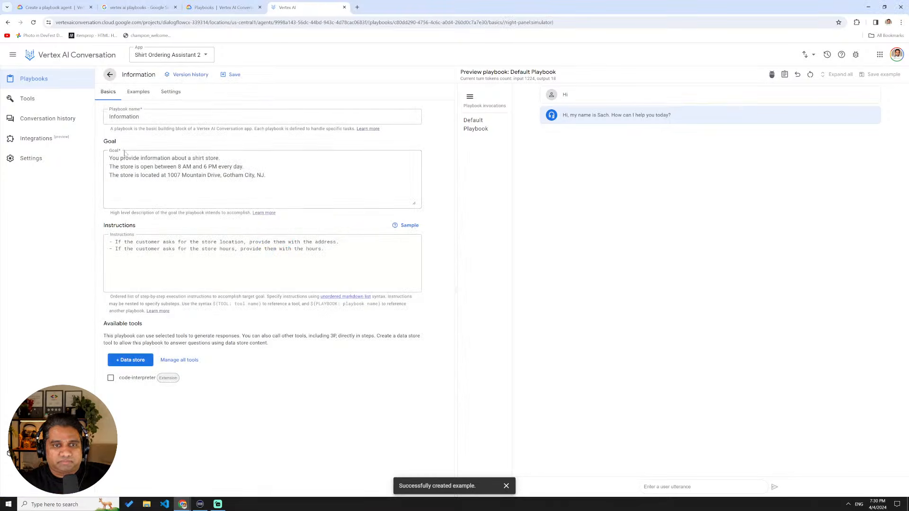
left_click(140, 91)
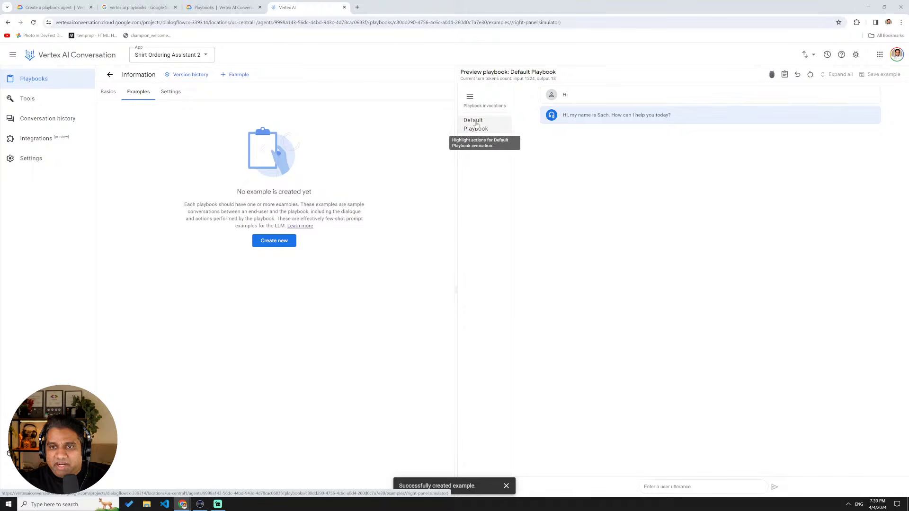
Restart the preview with the Information playbook selected and send the message "Where are you located?".
left_click(809, 75)
left_click(628, 277)
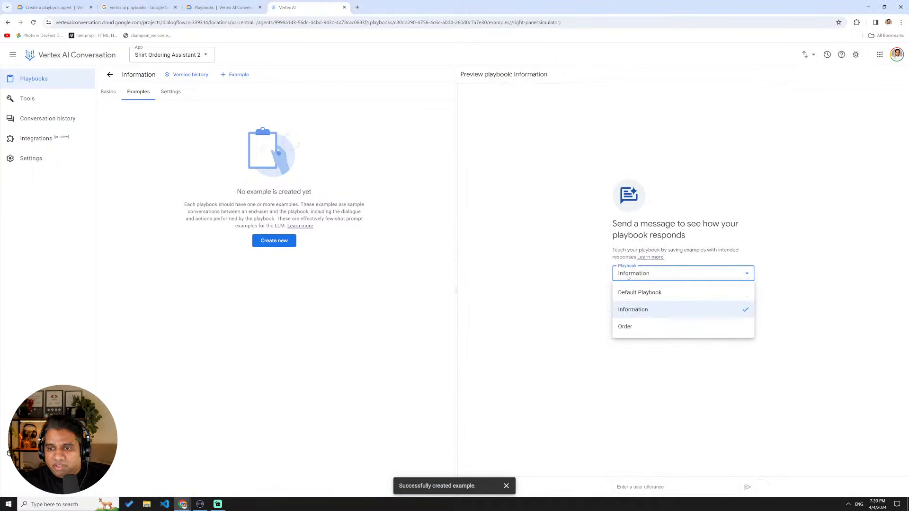
left_click(632, 310)
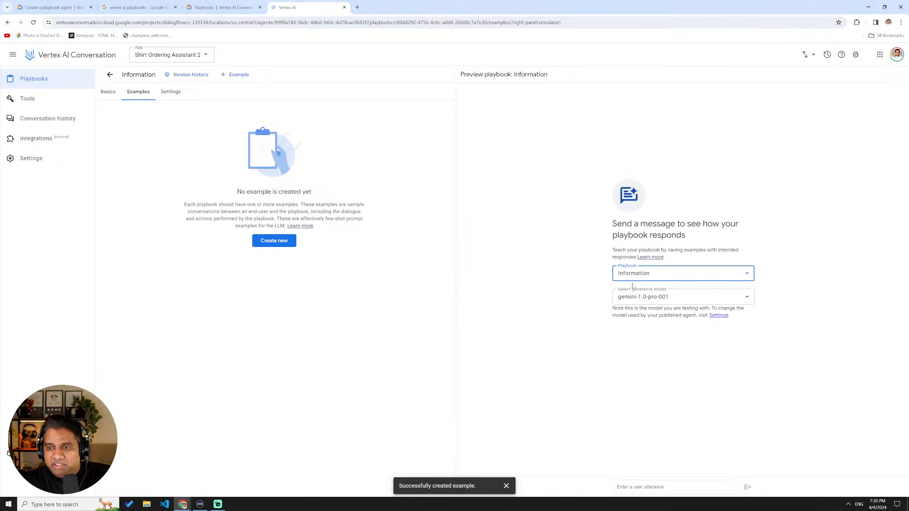
left_click(640, 487)
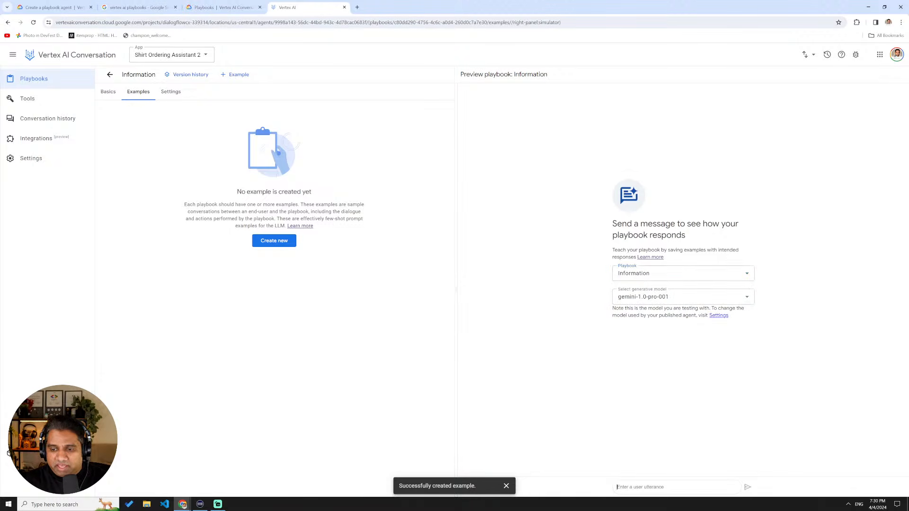
type("Where are you located?")
left_click(747, 487)
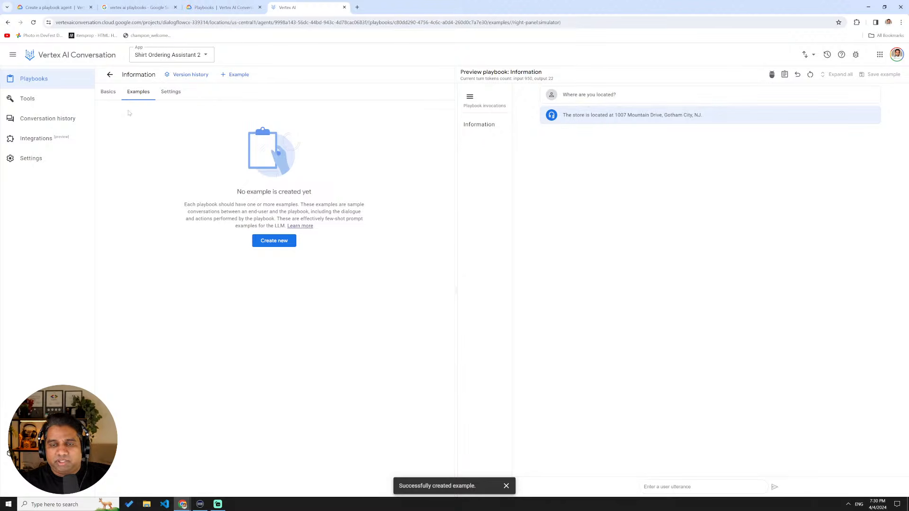
Show the Information playbook's goal and instructions, and select the Information invocation in the preview.
left_click(115, 96)
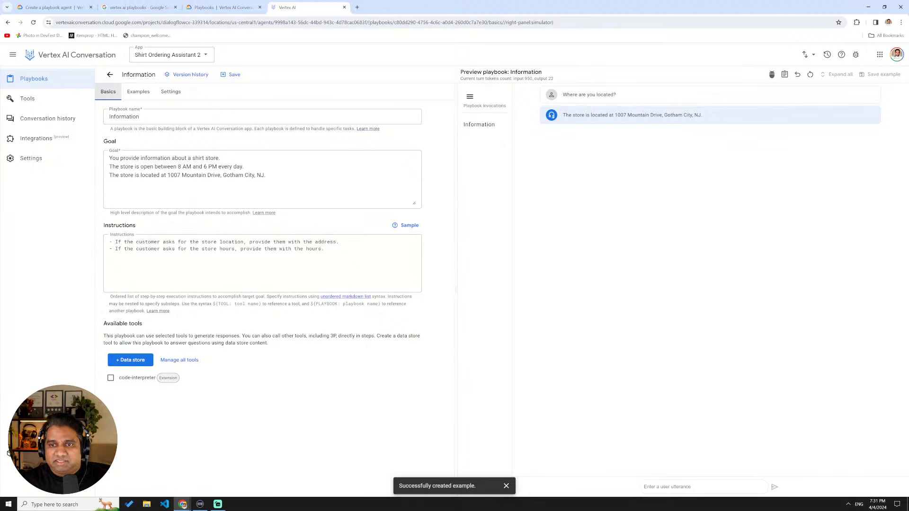
left_click(476, 125)
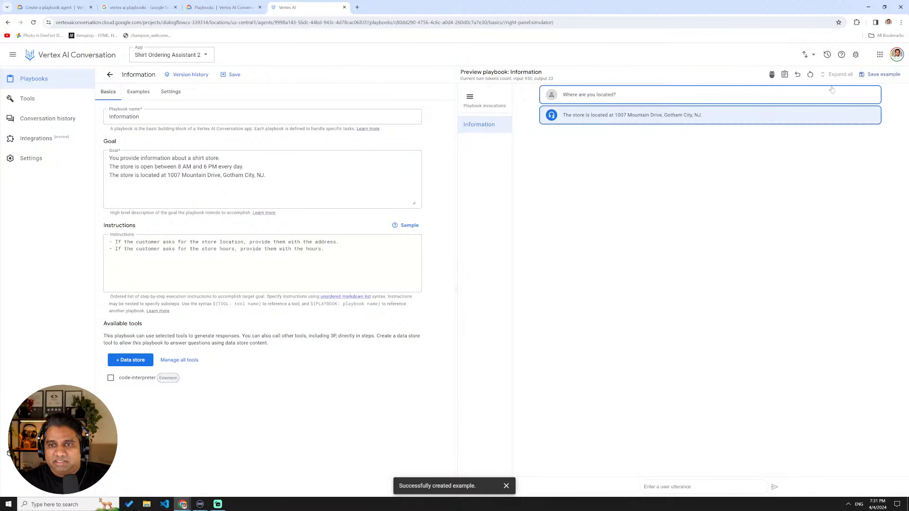
left_click(884, 75)
type("Location")
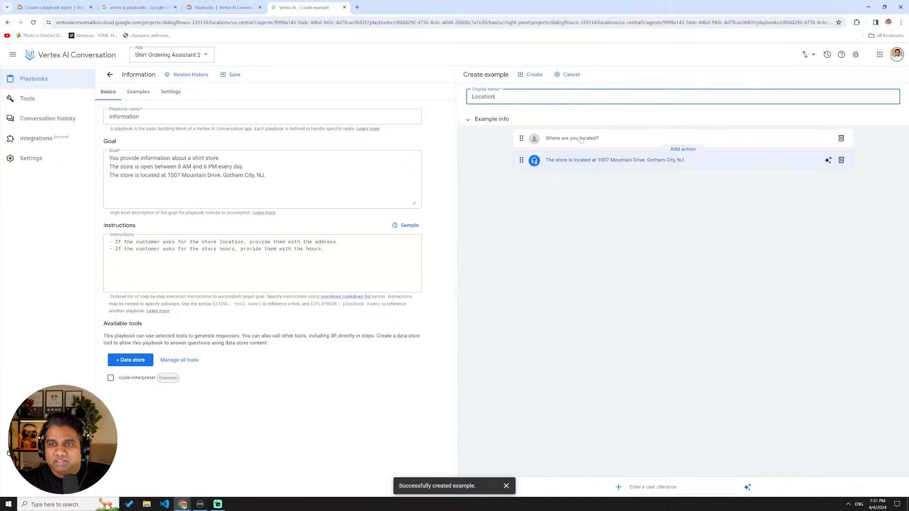
left_click(529, 76)
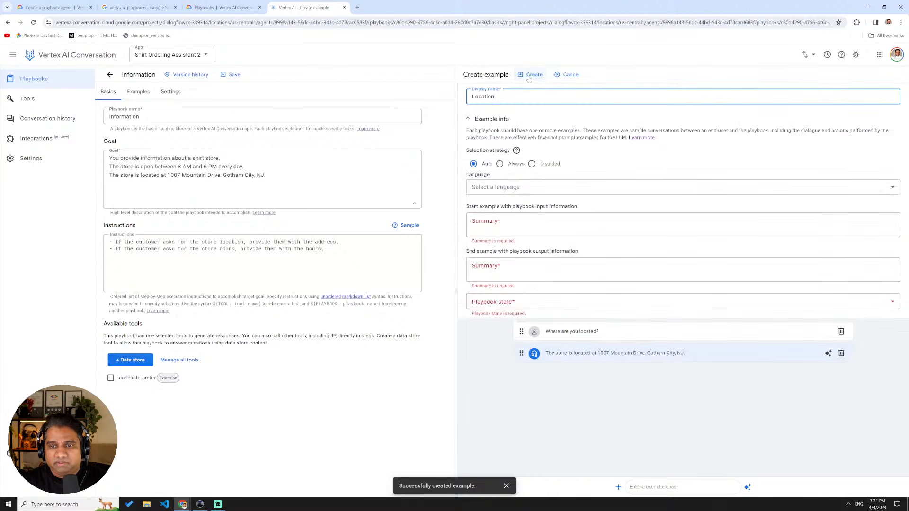
left_click(568, 75)
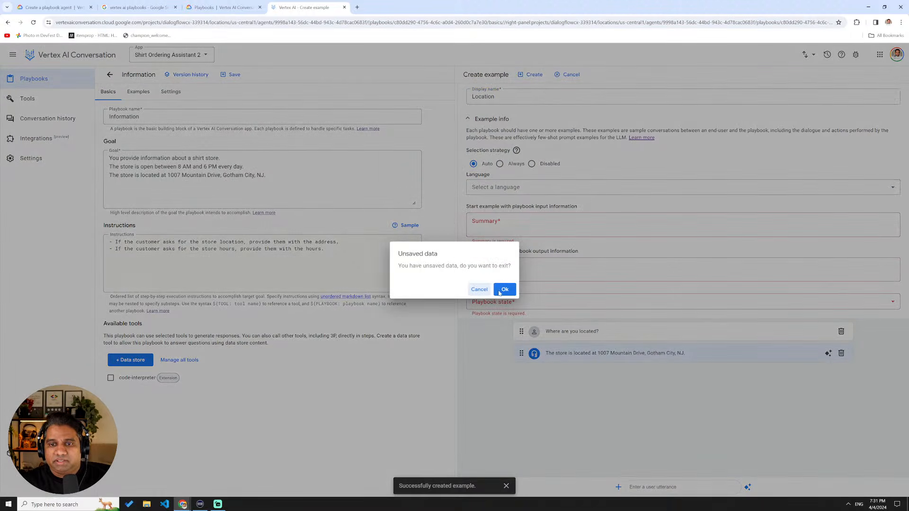
left_click(505, 290)
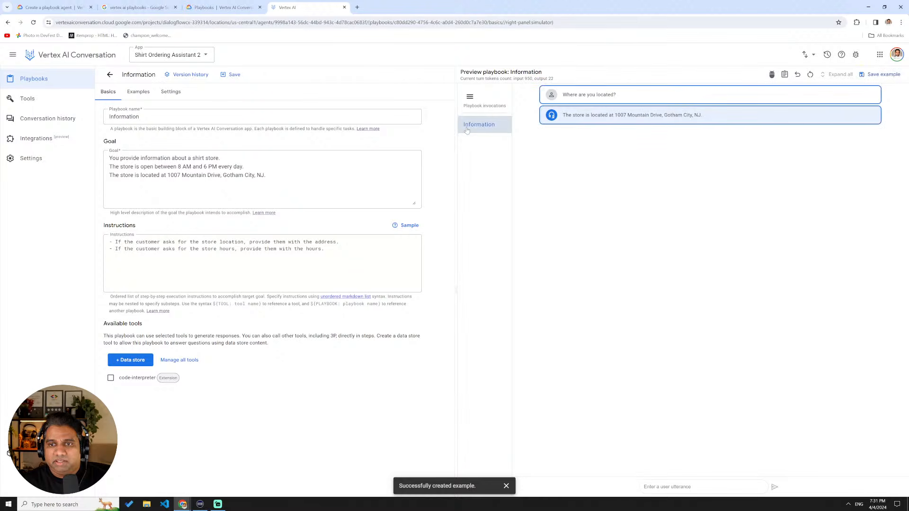
Try to create an example named Location from the selected Information conversation without the customer's question, and discard it.
left_click(880, 75)
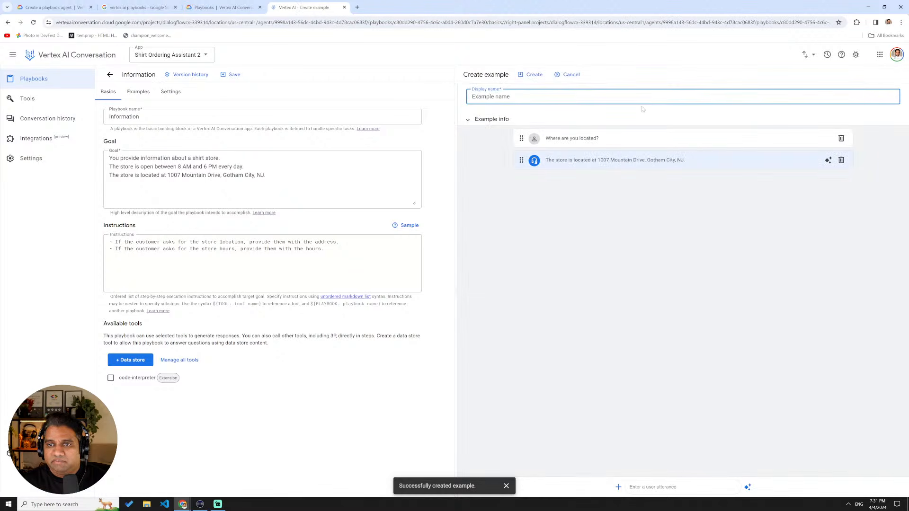
type("Location")
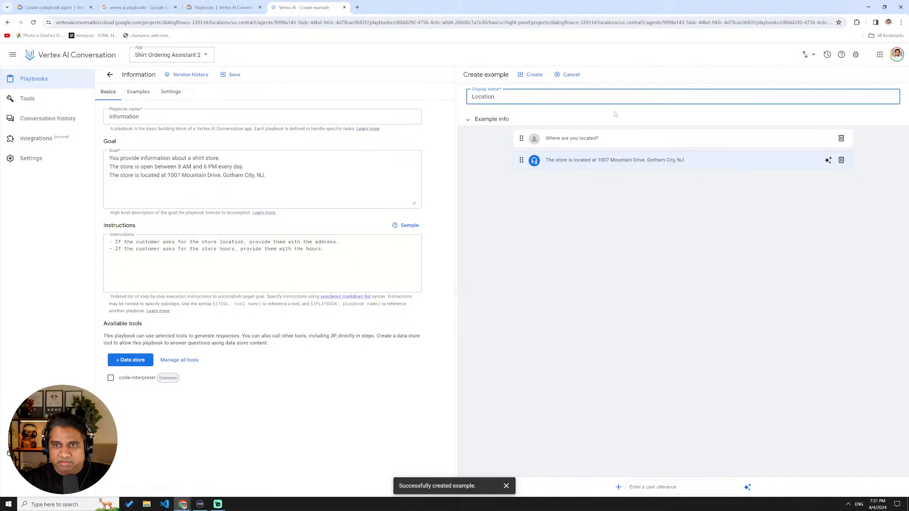
left_click(505, 225)
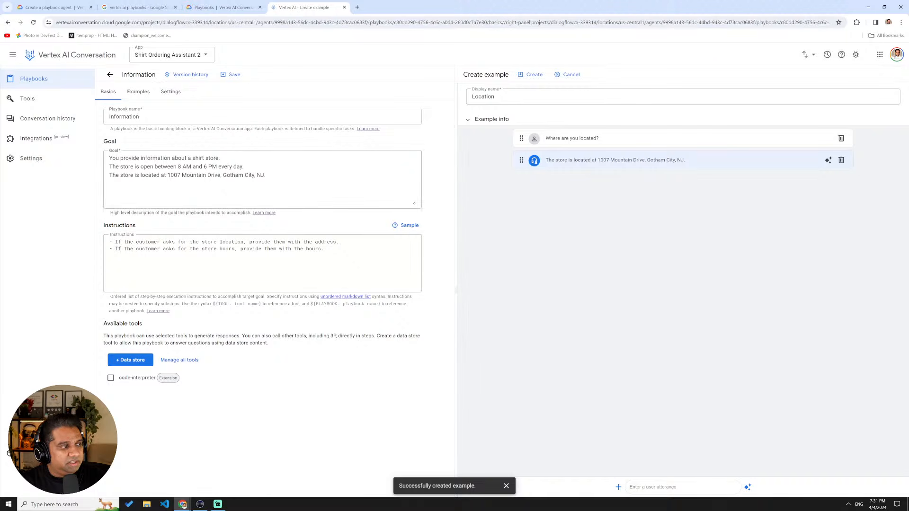
mouse_move(579, 168)
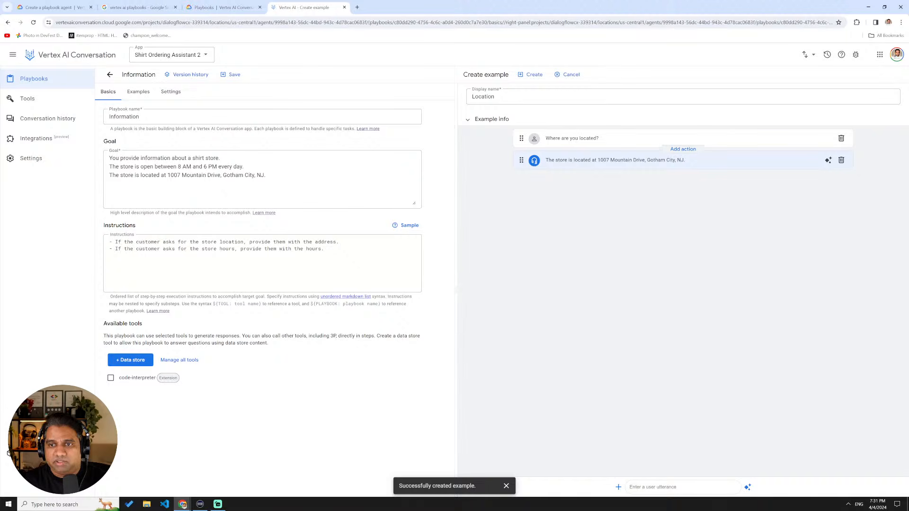
left_click(841, 139)
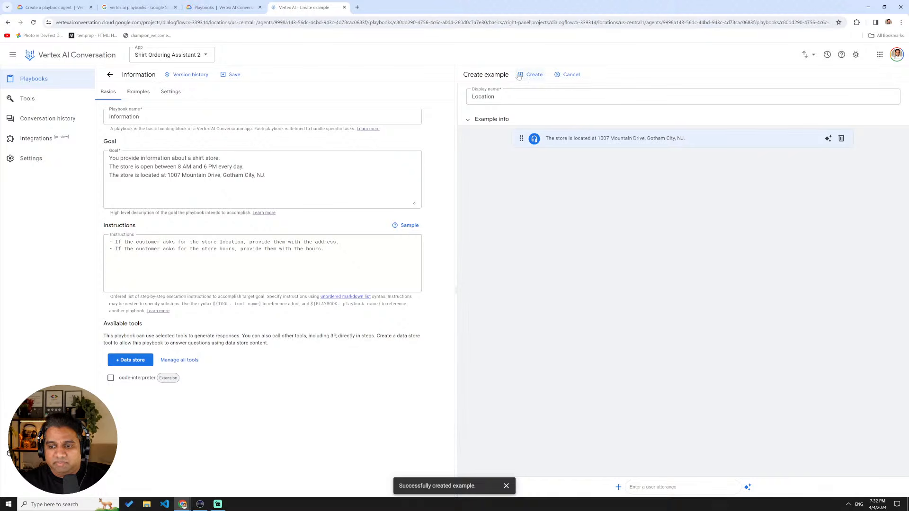
left_click(534, 77)
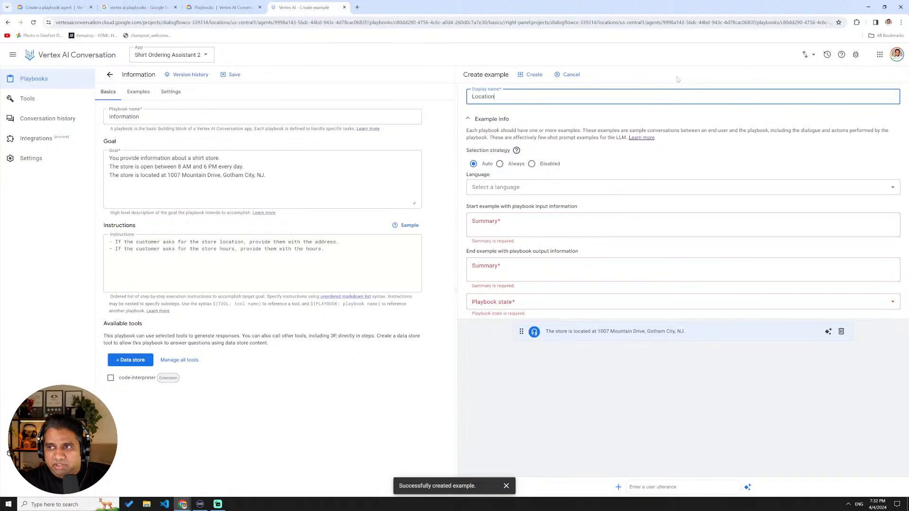
left_click(571, 75)
left_click(503, 288)
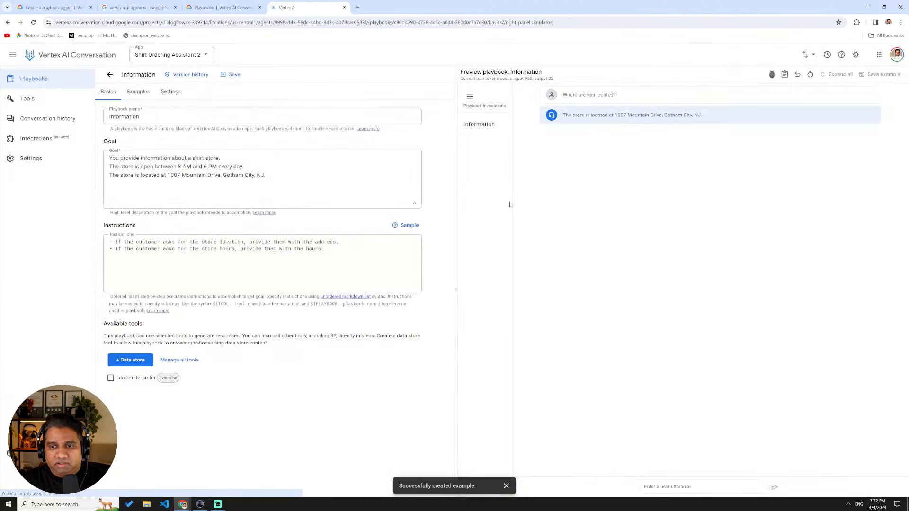
Check the Information playbook's examples, and reopen the playbook from the playbooks list.
left_click(133, 96)
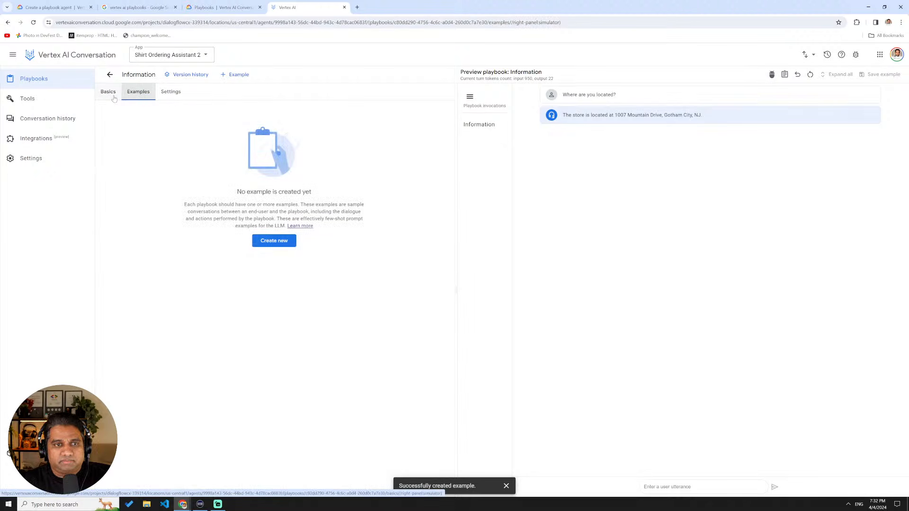
left_click(37, 85)
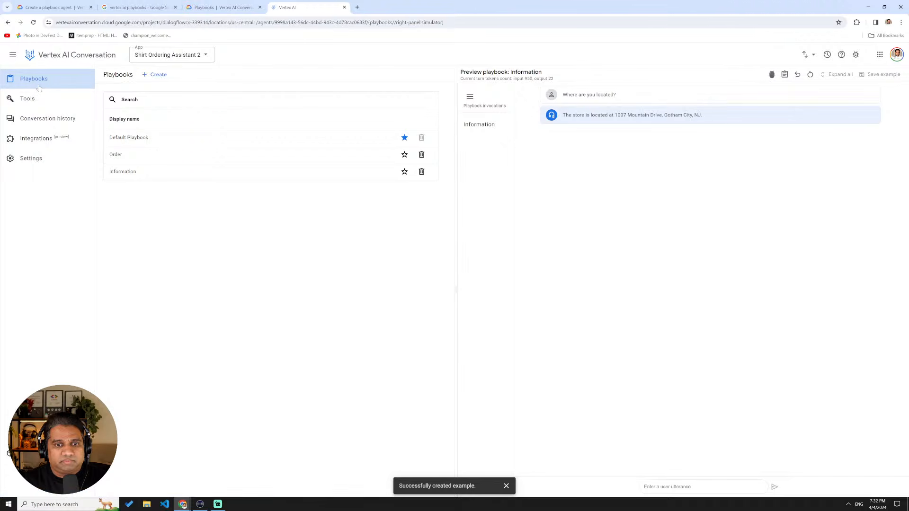
left_click(129, 177)
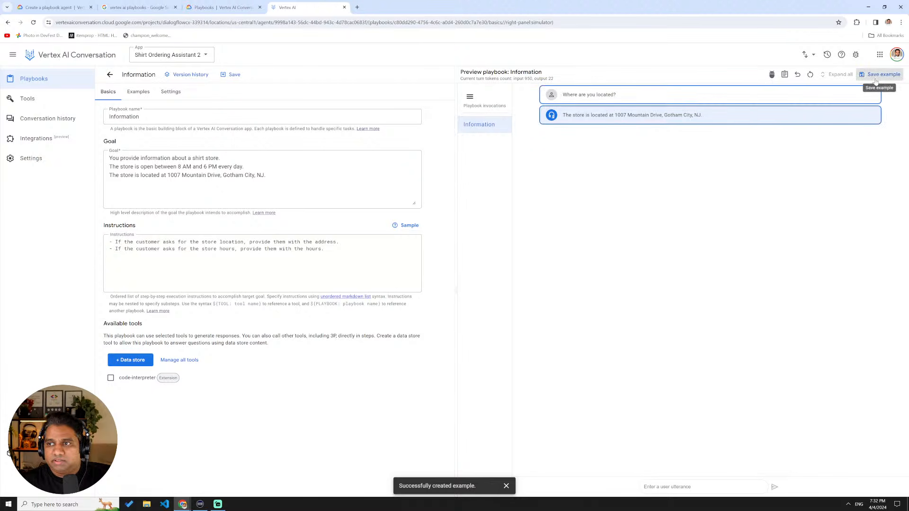
Retry creating the Location example without the "Where are you located?" message and with the example info expanded, and discard the unsaved data.
left_click(879, 75)
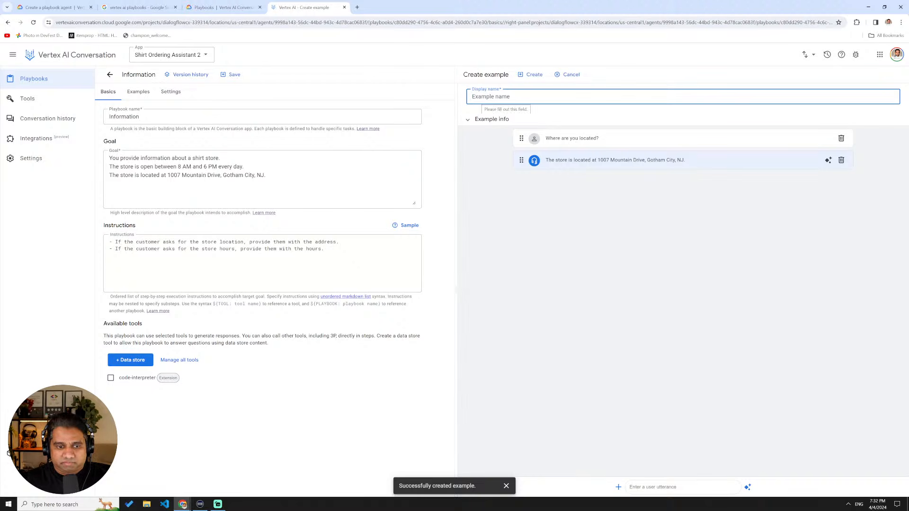
type("Location")
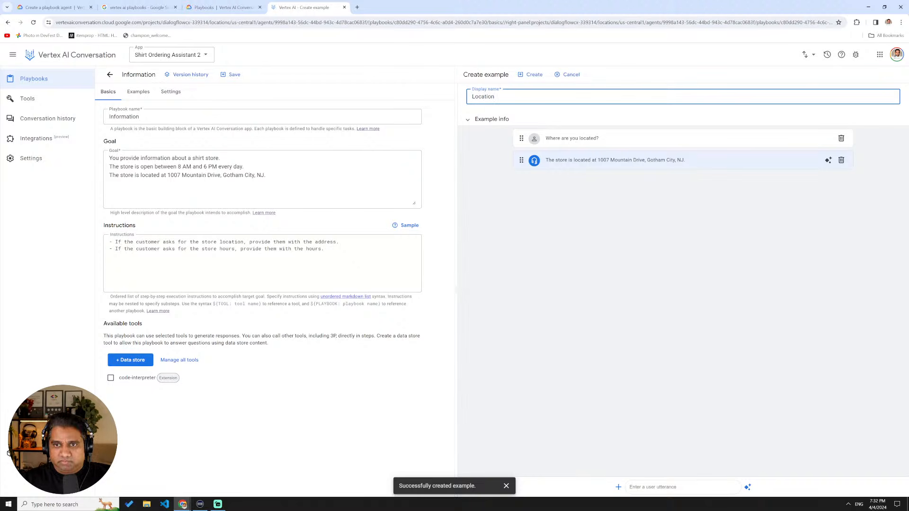
left_click(841, 138)
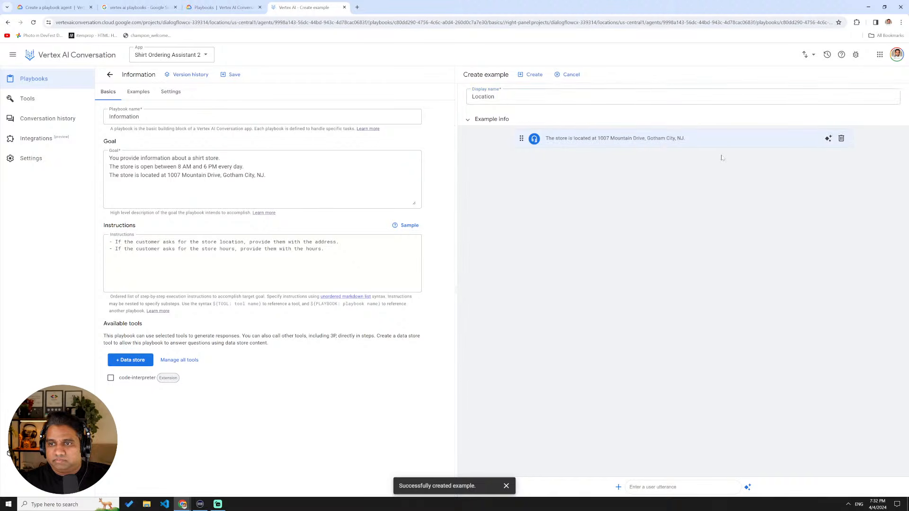
left_click(467, 120)
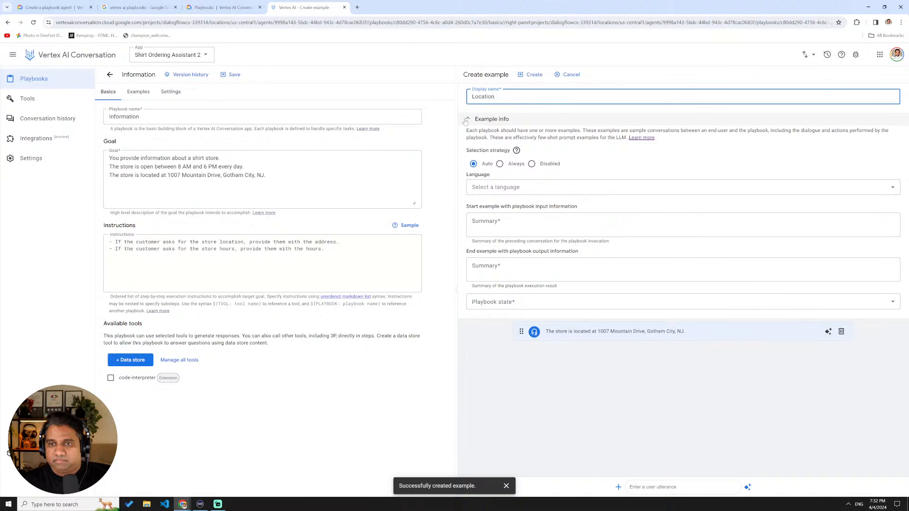
left_click(531, 76)
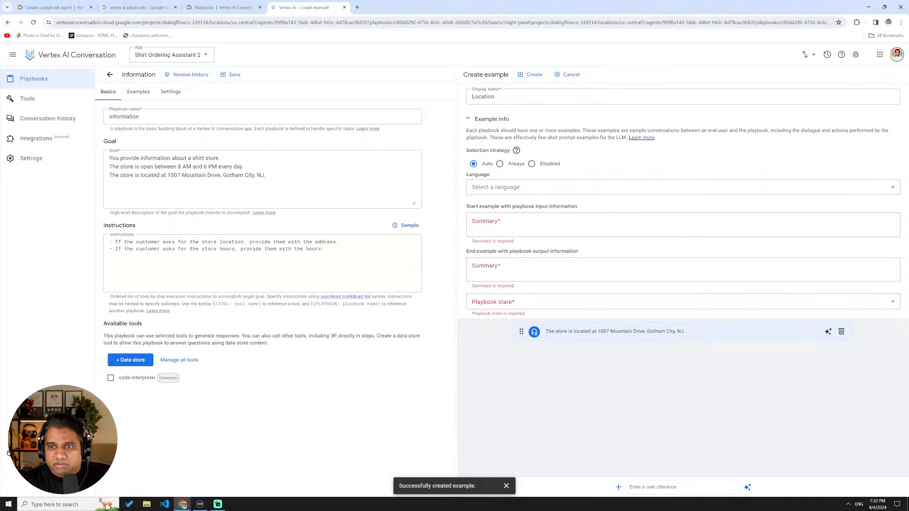
left_click(568, 74)
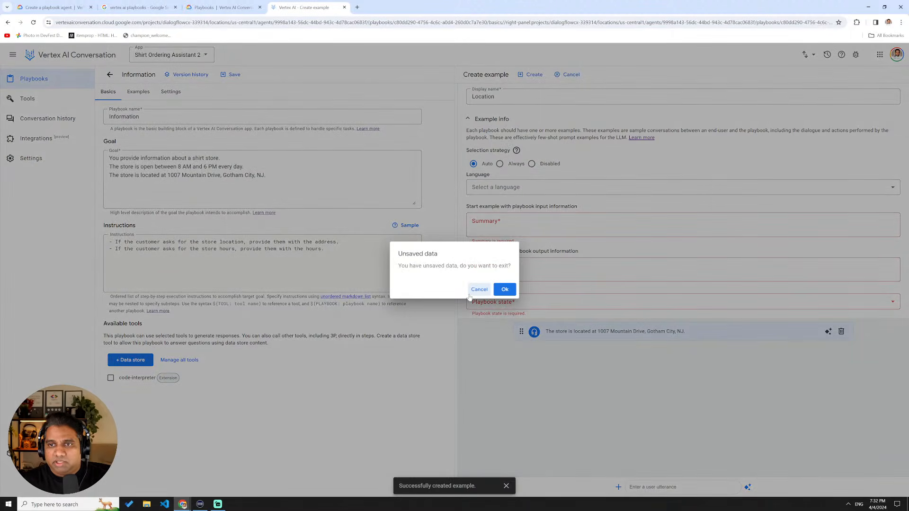
left_click(505, 301)
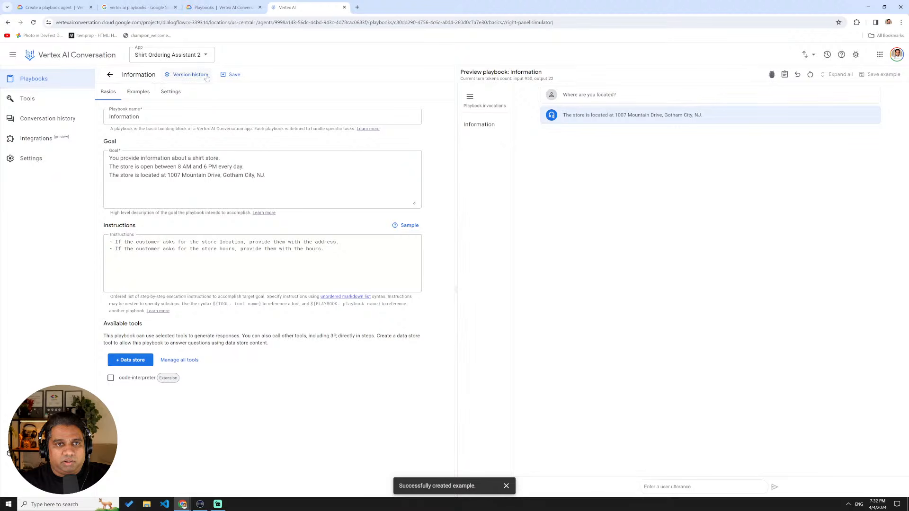
Save the Information playbook, and reopen it from the playbooks list.
left_click(234, 75)
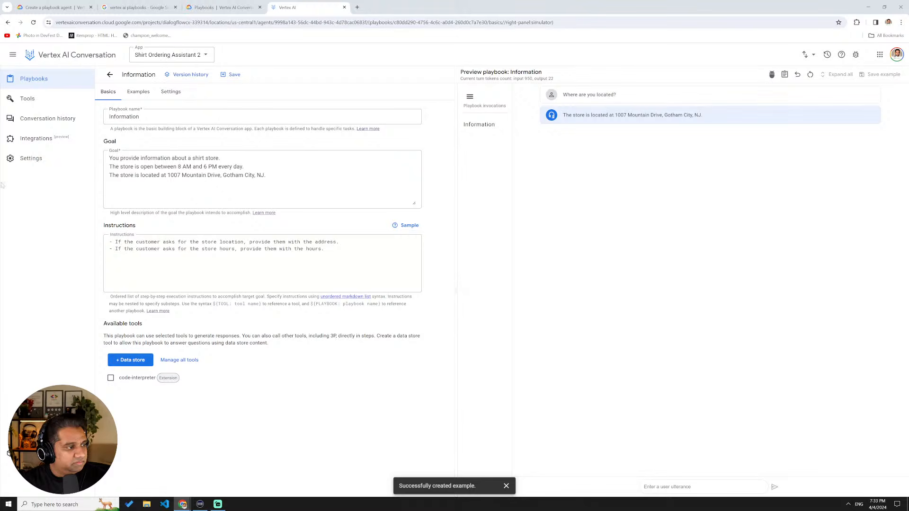
left_click(110, 74)
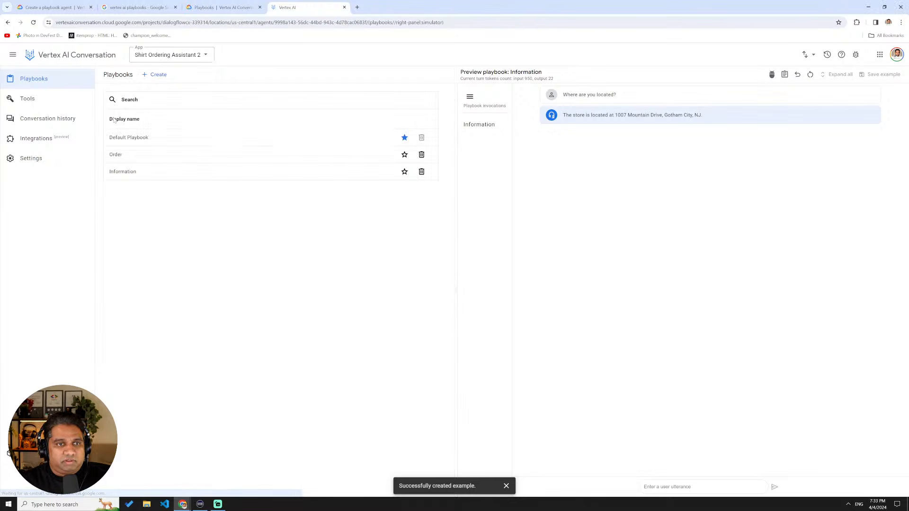
left_click(124, 171)
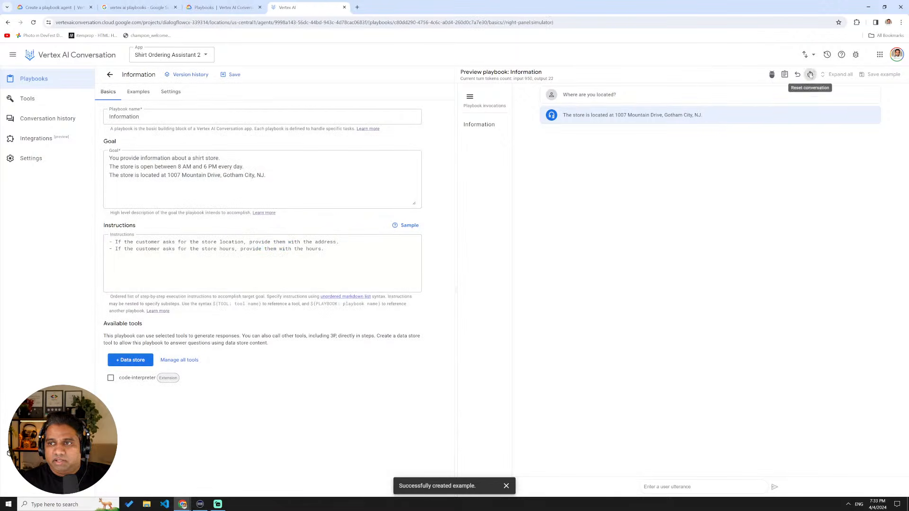
Reset the preview conversation and send the message "What are your hours?" to the Information playbook.
left_click(811, 75)
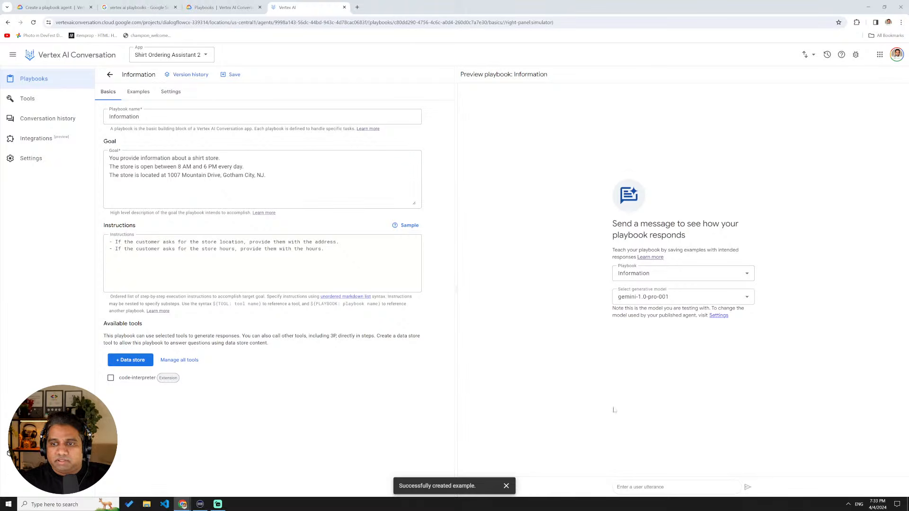
left_click(637, 487)
type("What are your hours?")
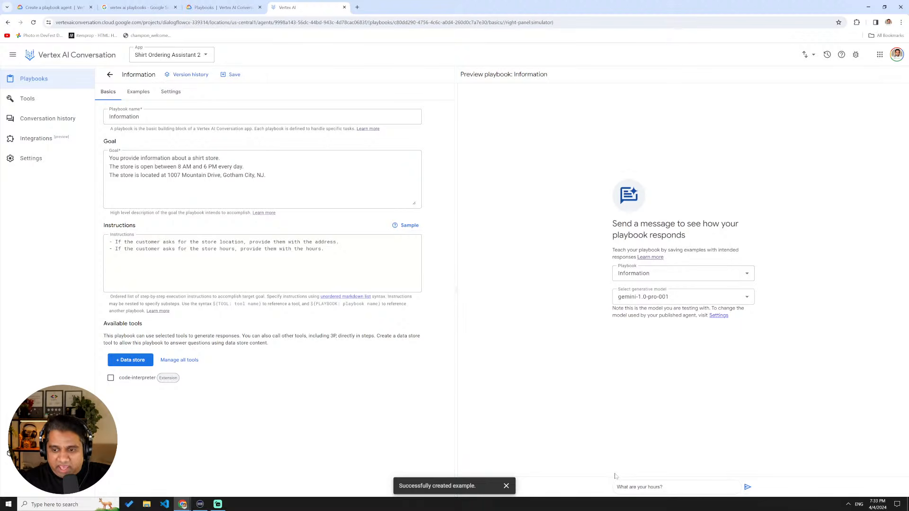
key("ctrl+plus")
key("ctrl+plus")
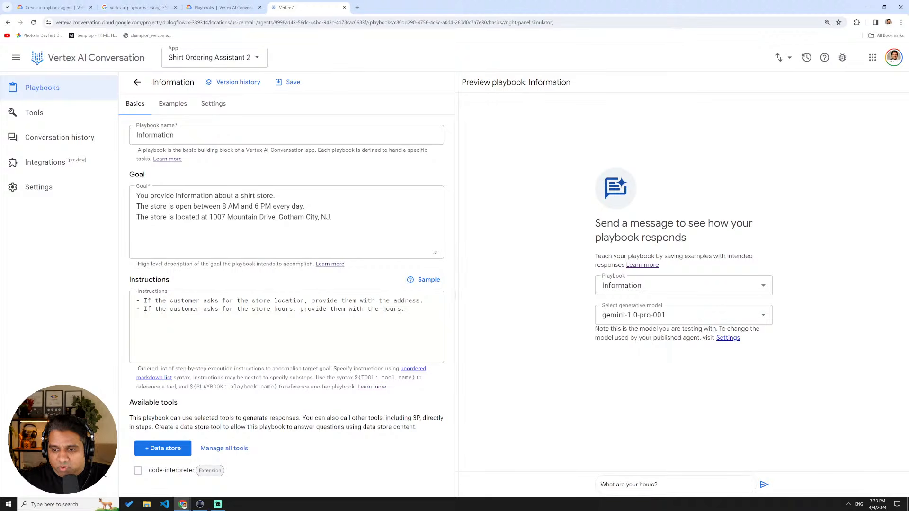
left_click(763, 485)
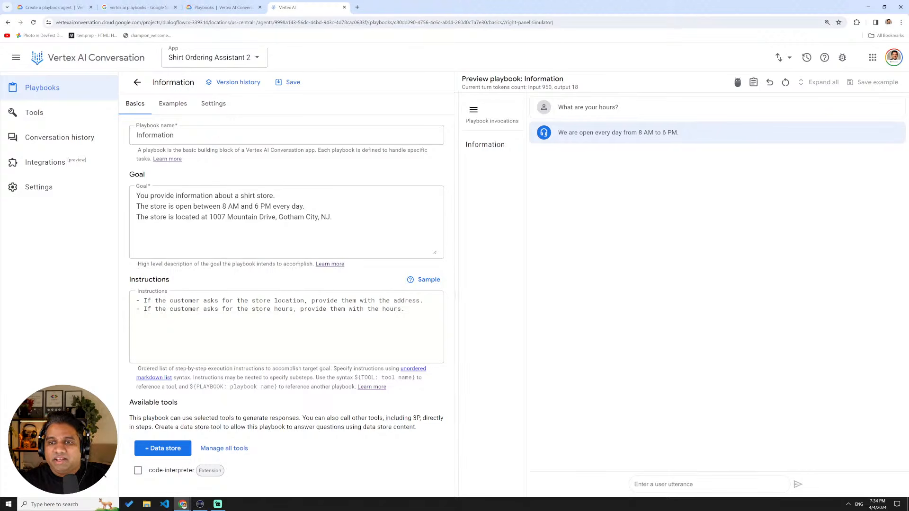
Start a new example named Hours from the Information invocation, and remove the "What are your hours?" message from it.
left_click_drag(557, 133, 708, 135)
left_click(652, 180)
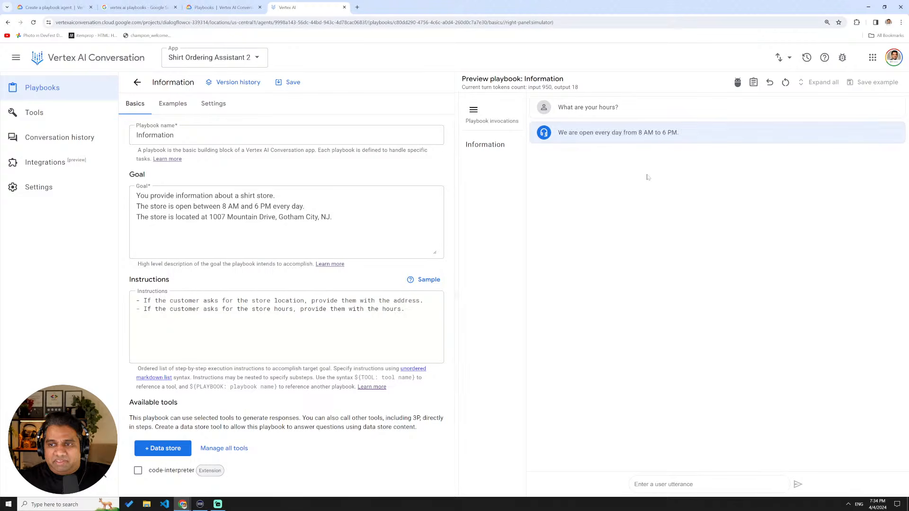
left_click(505, 147)
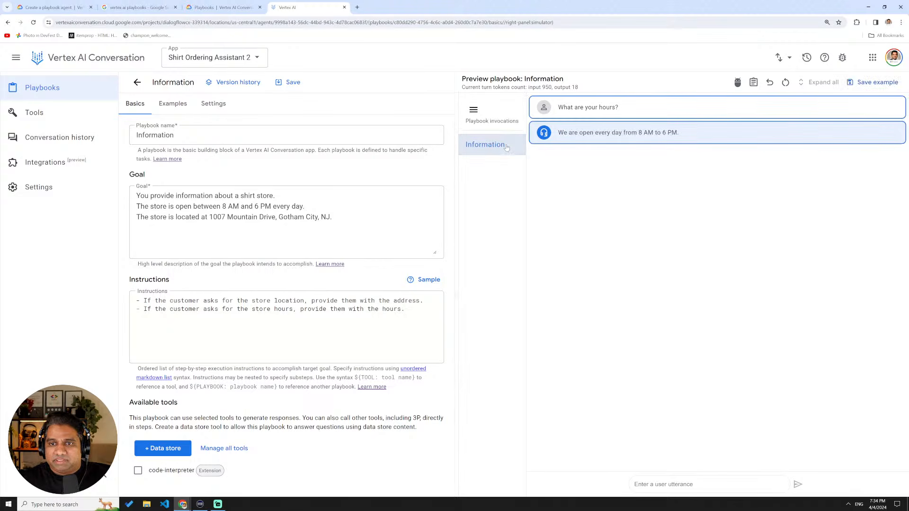
left_click(877, 85)
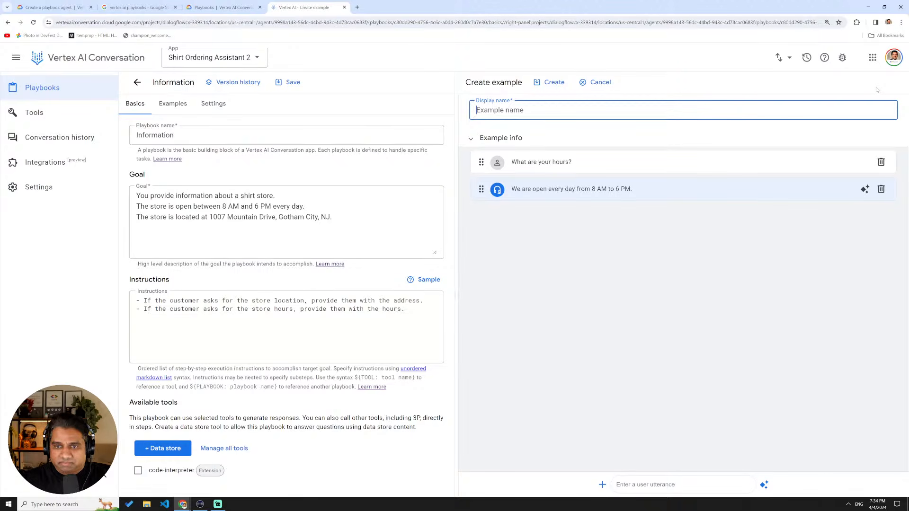
type("Hours")
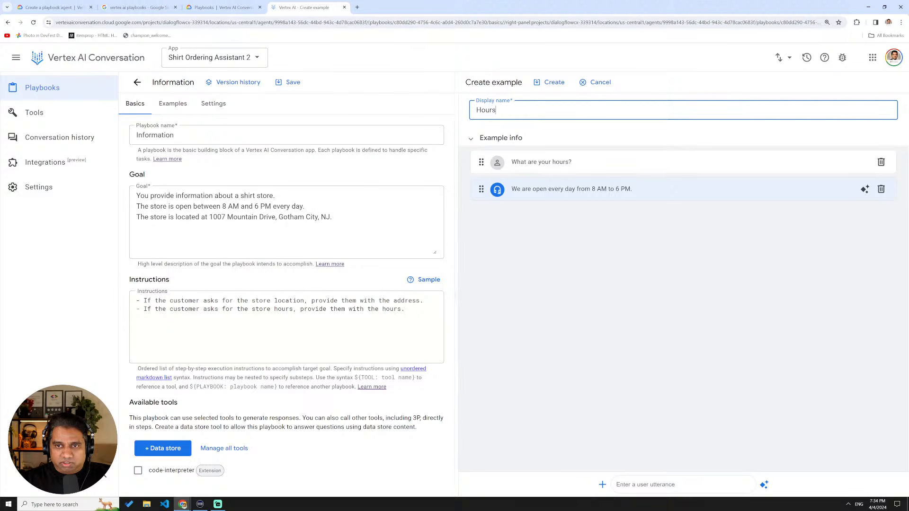
left_click(881, 161)
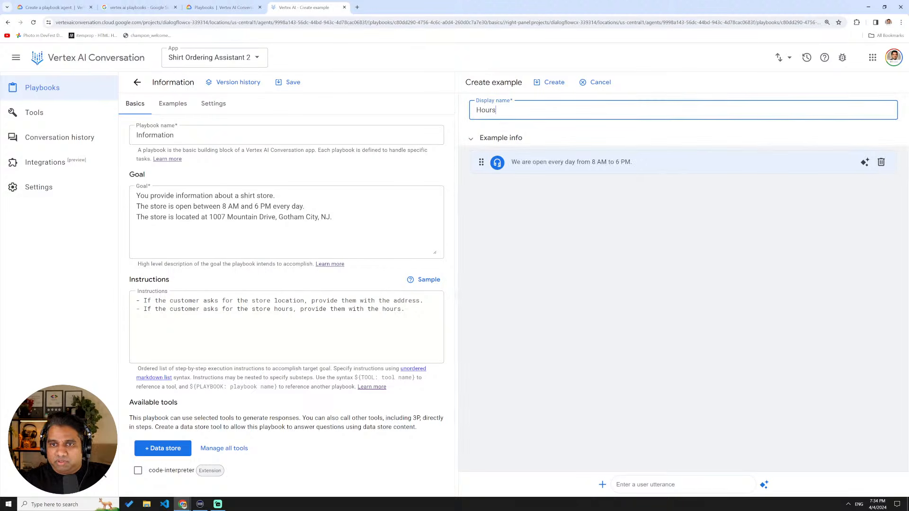
Save the Information playbook and show its examples while keeping the Hours example draft open.
left_click(581, 234)
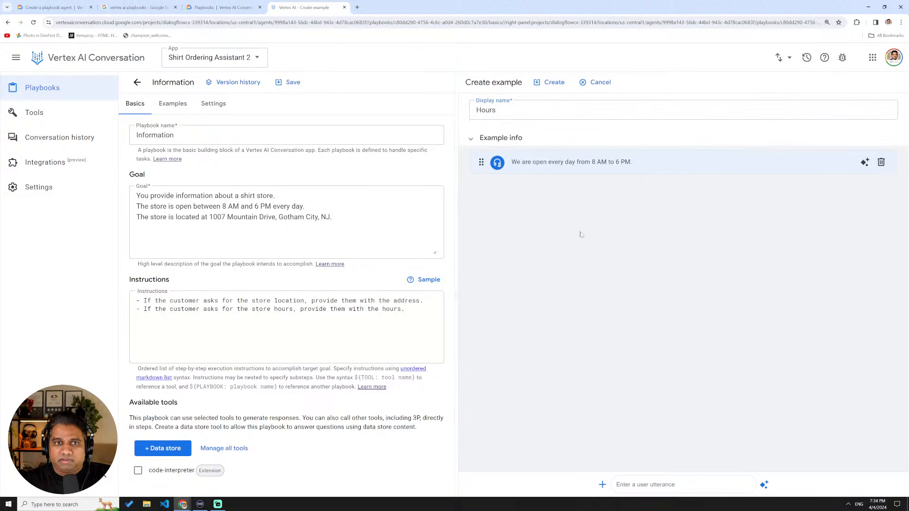
left_click(293, 83)
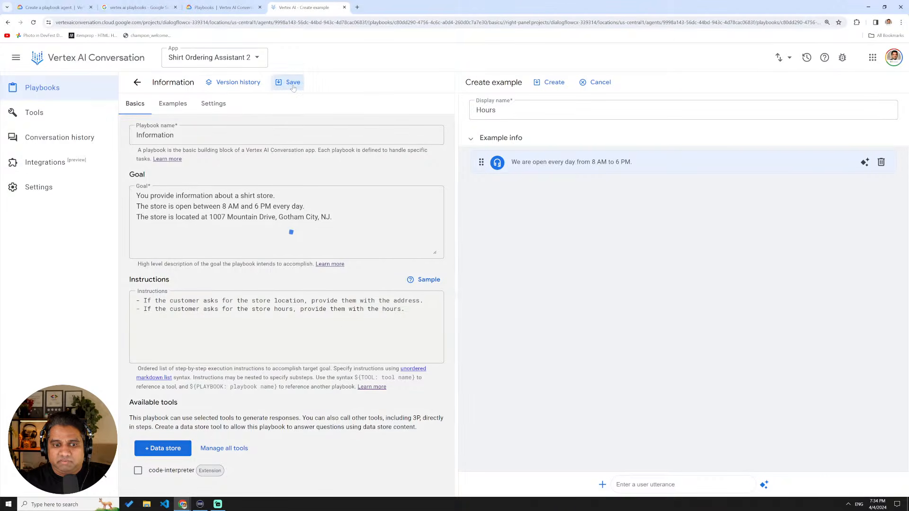
left_click(173, 109)
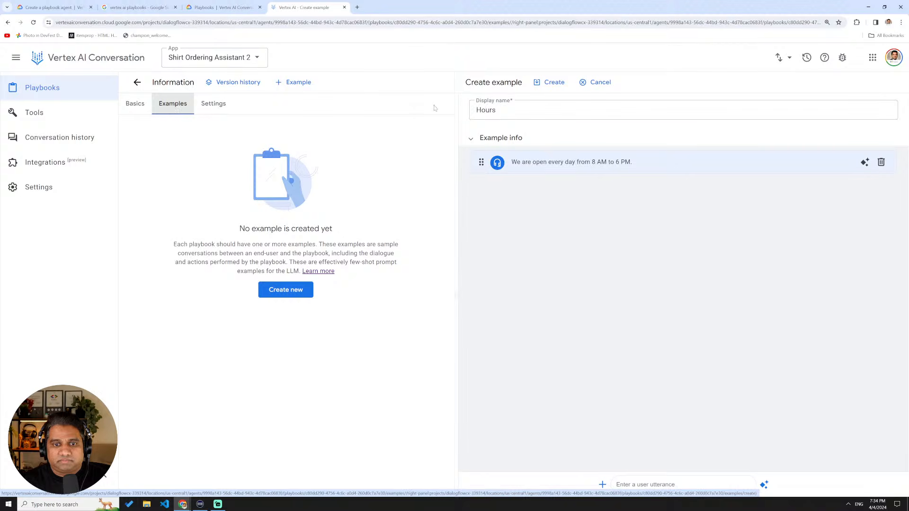
Try to create the Hours example with English - en as its language, and discard the draft.
left_click(550, 83)
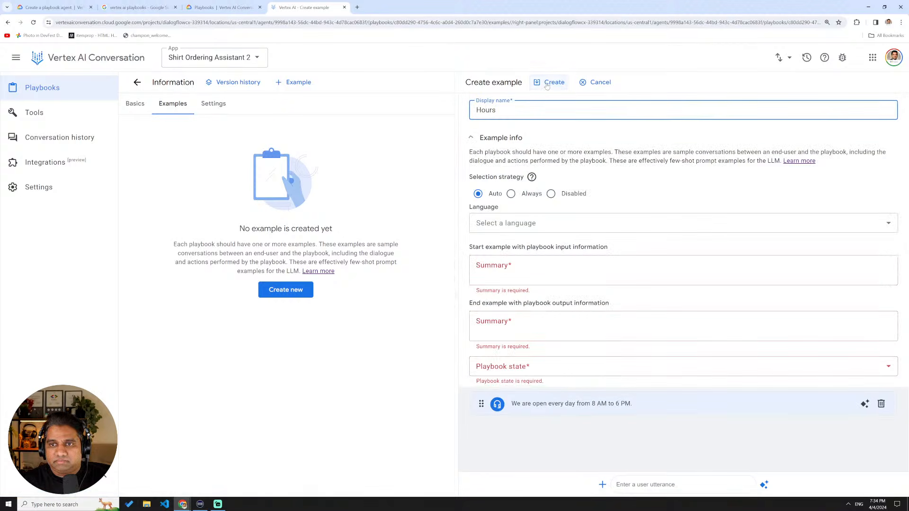
left_click(496, 228)
left_click(495, 289)
left_click(510, 271)
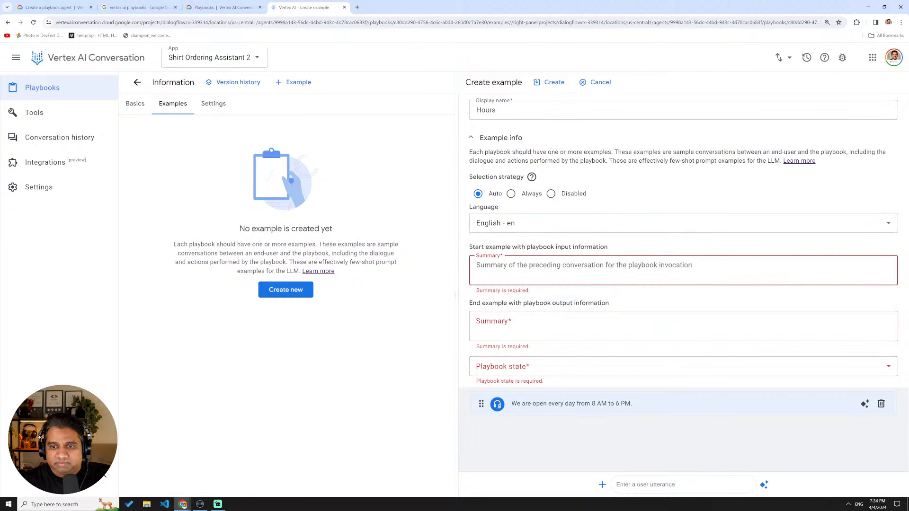
left_click(531, 366)
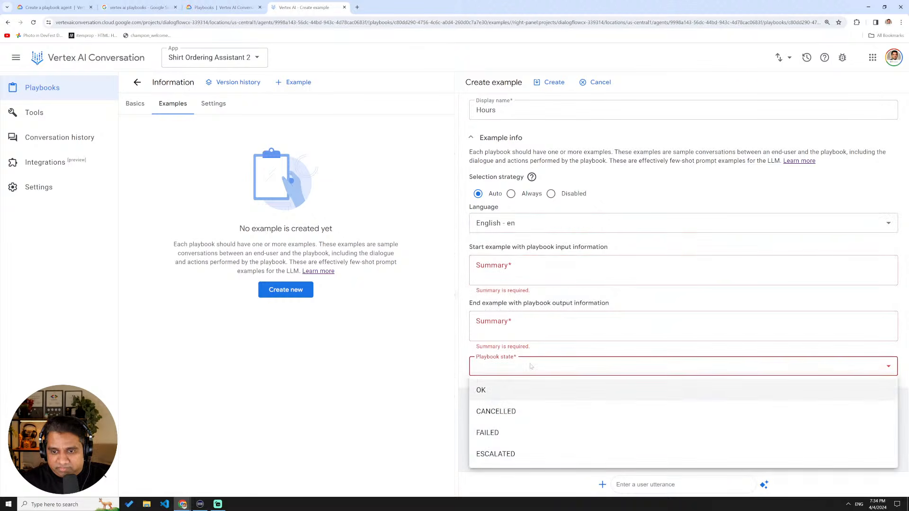
left_click(408, 350)
left_click(526, 198)
left_click(551, 194)
left_click(477, 195)
left_click(586, 83)
left_click(521, 294)
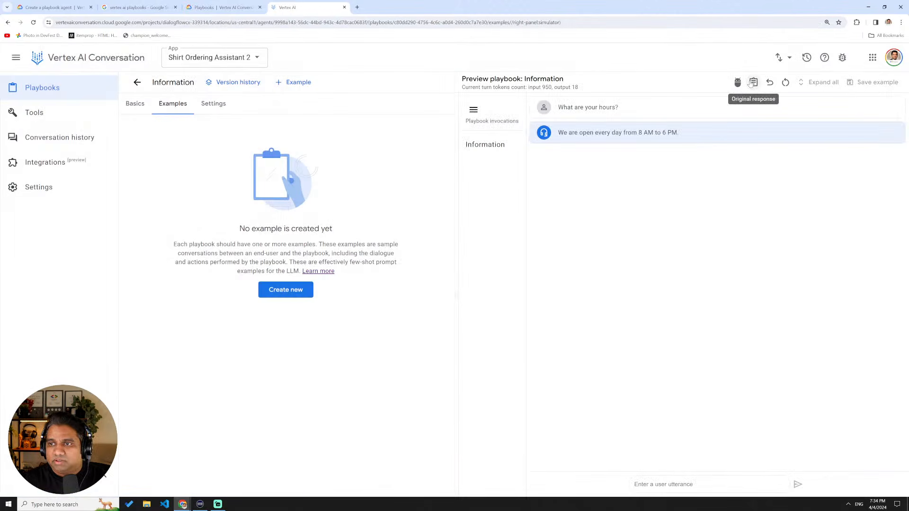
Reset the preview conversation, and open and cancel a blank example for the Information playbook.
left_click(786, 84)
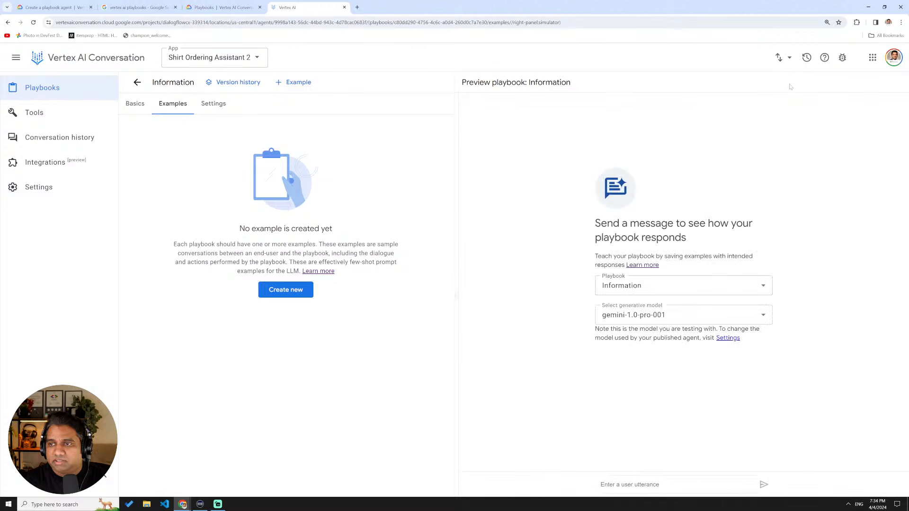
double_click(656, 488)
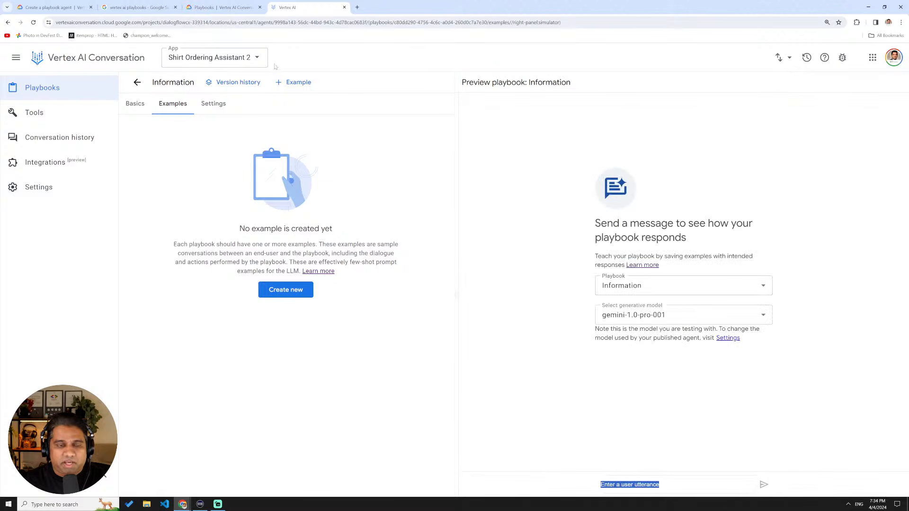
left_click(290, 83)
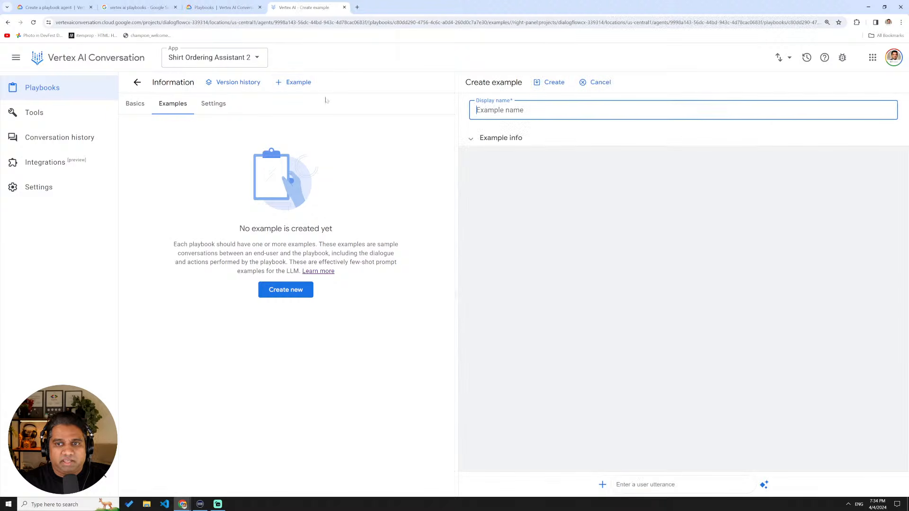
left_click(490, 136)
left_click(481, 139)
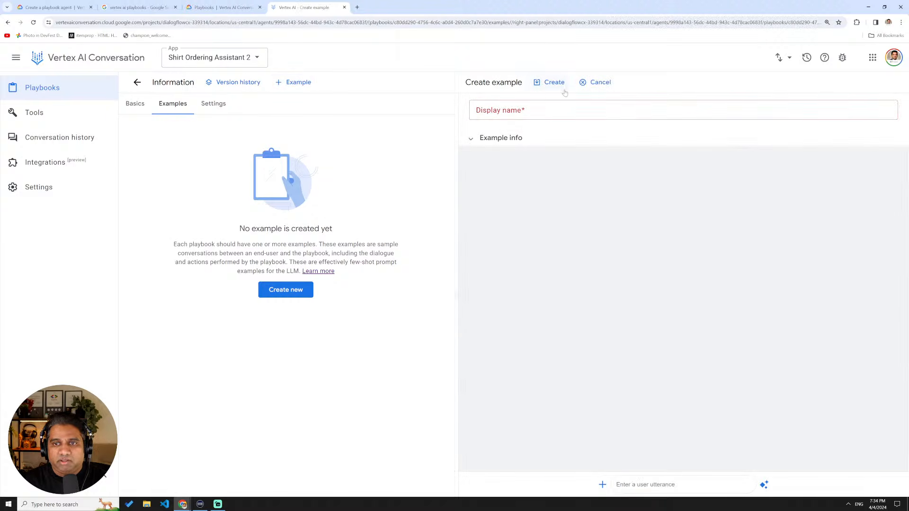
left_click(585, 83)
left_click(211, 104)
left_click(177, 107)
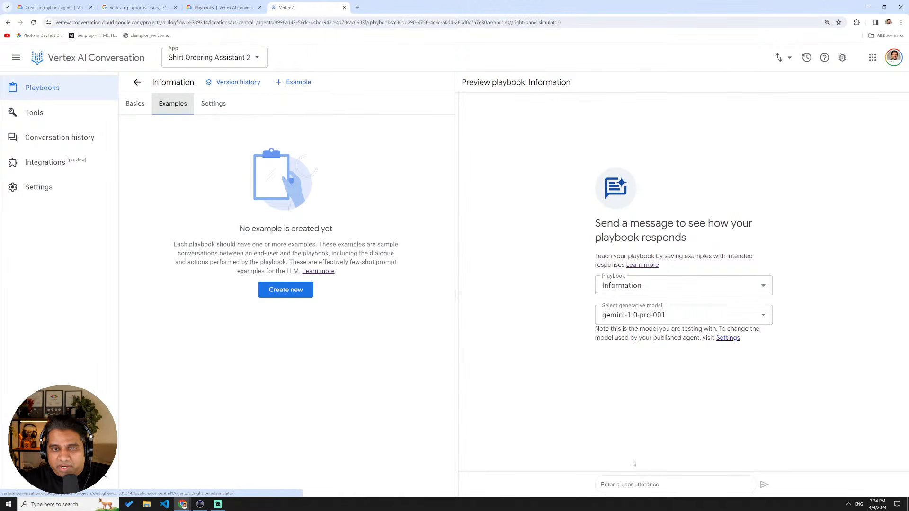
Send the message "What are your hours?" to the Information playbook in the preview.
left_click(634, 484)
type("What are your hours?")
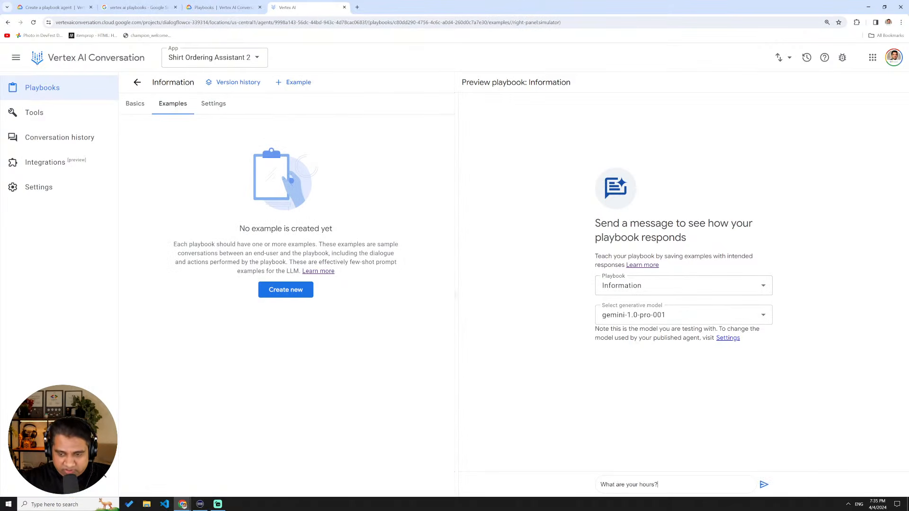
key("Return")
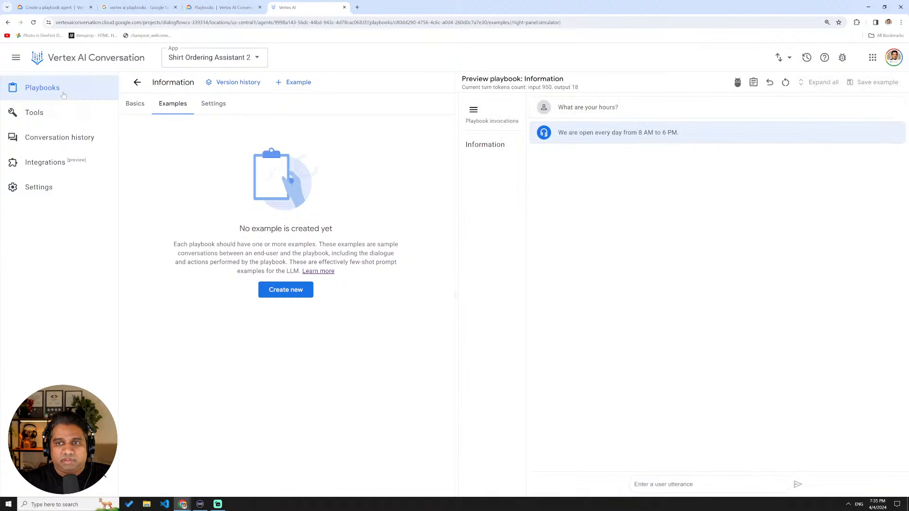
Reopen Shirt Ordering Assistant 2 from the Google Cloud apps list, and show the Default Playbook's examples.
left_click(73, 62)
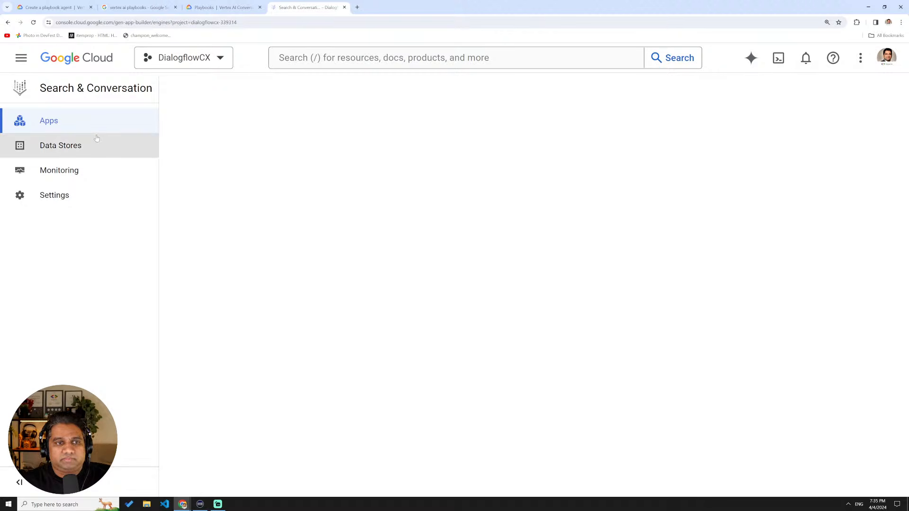
left_click(69, 132)
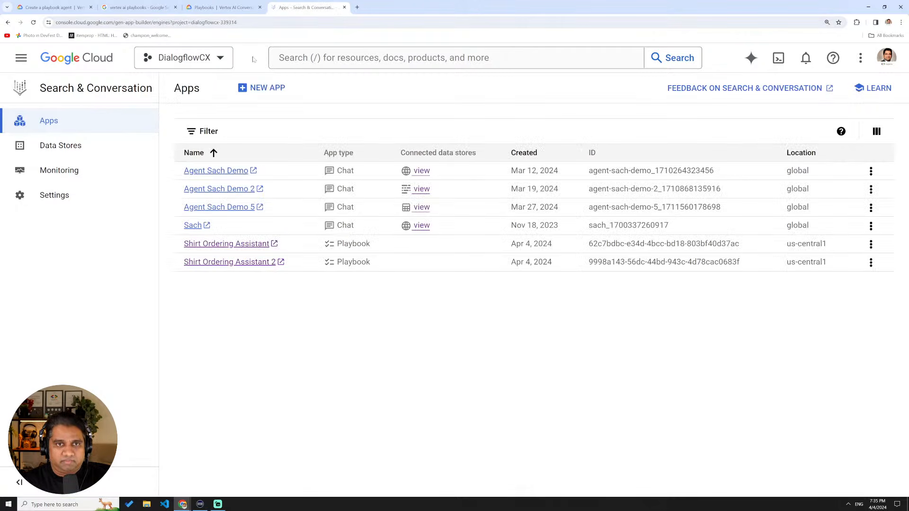
left_click(234, 265)
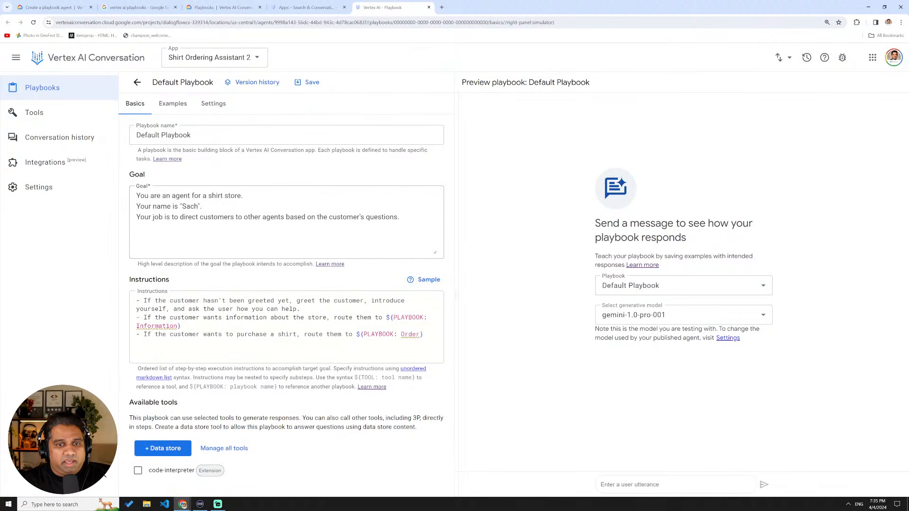
left_click(185, 111)
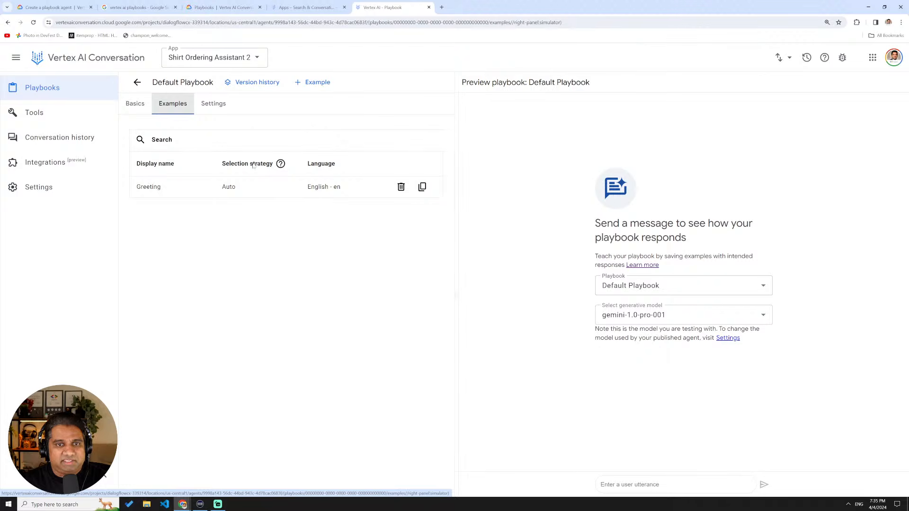
Open the Information playbook, and send it the message "What are your hours?" with Information selected as the preview playbook.
left_click(137, 82)
left_click(156, 181)
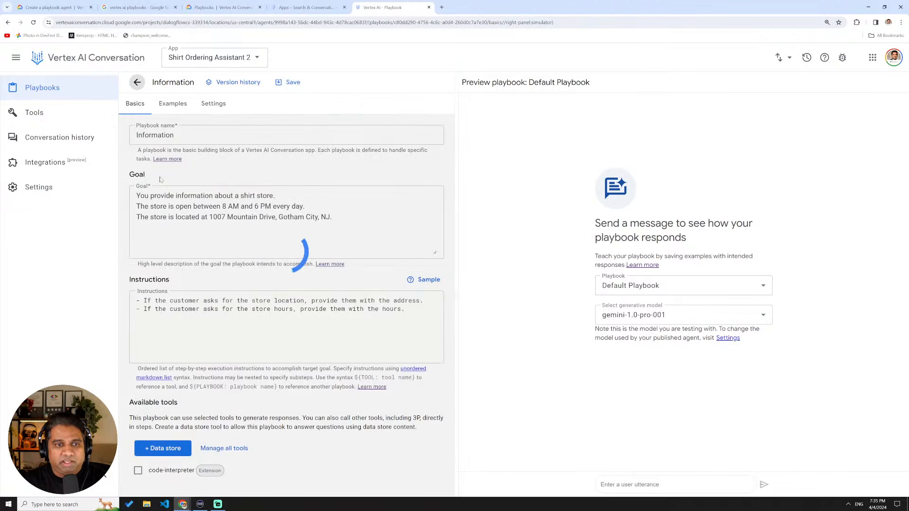
left_click(626, 288)
left_click(625, 330)
left_click(600, 484)
type("What are your hours?")
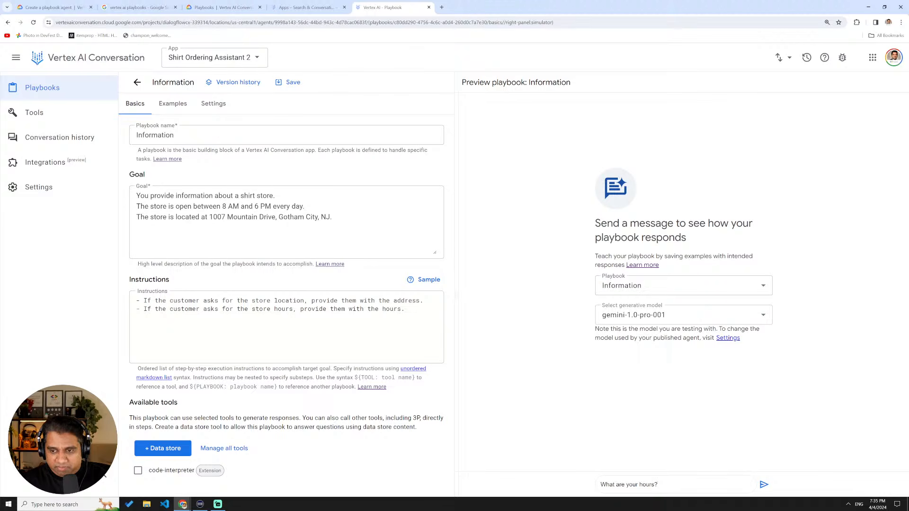
key("Return")
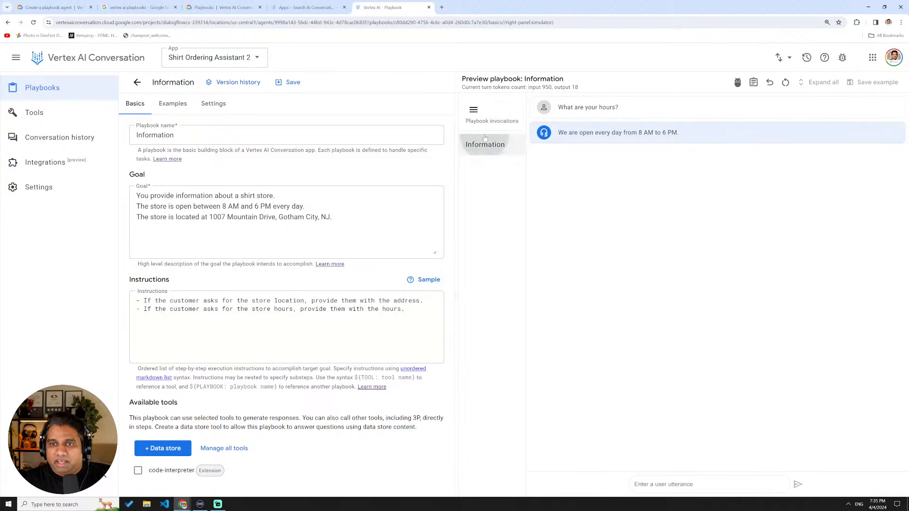
Start a new example named Hours from the preview conversation, and remove the "What are your hours?" message from it.
left_click(854, 84)
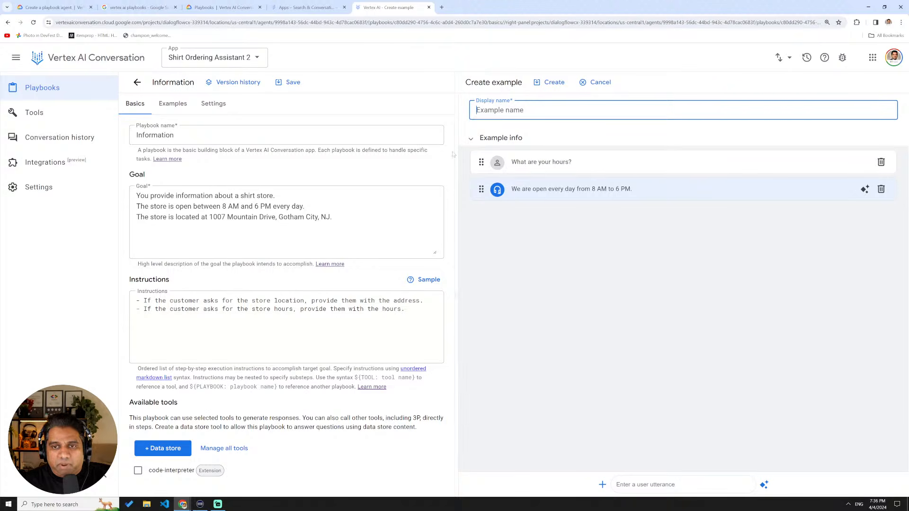
left_click(880, 163)
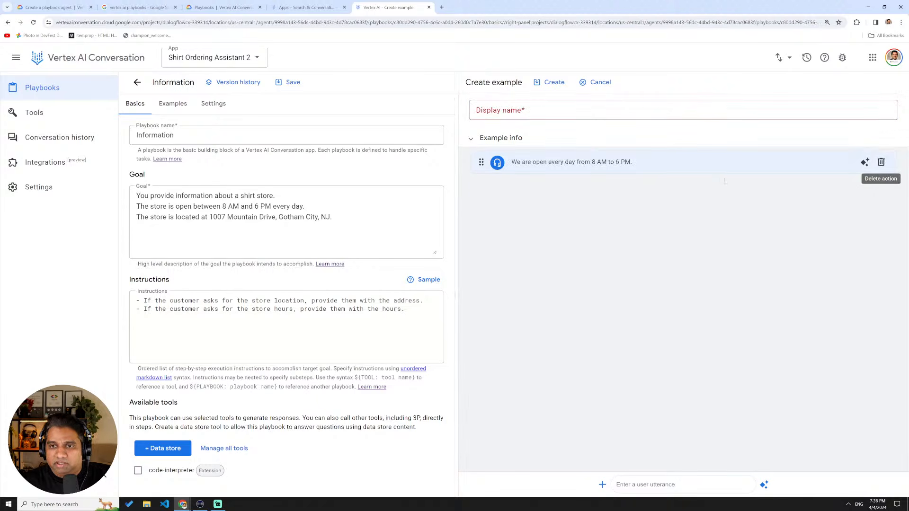
type("Hours")
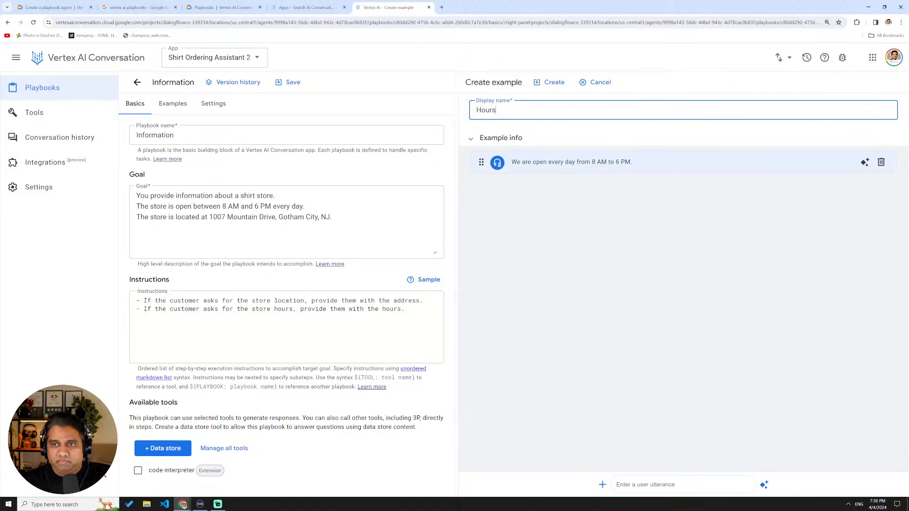
left_click(620, 281)
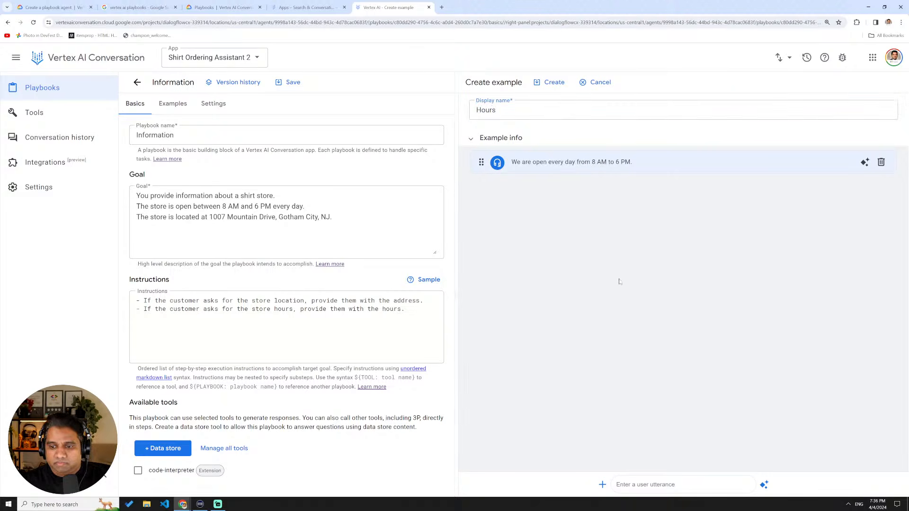
Reset the browser zoom to its default, and save the Information playbook and show its examples.
left_click(827, 22)
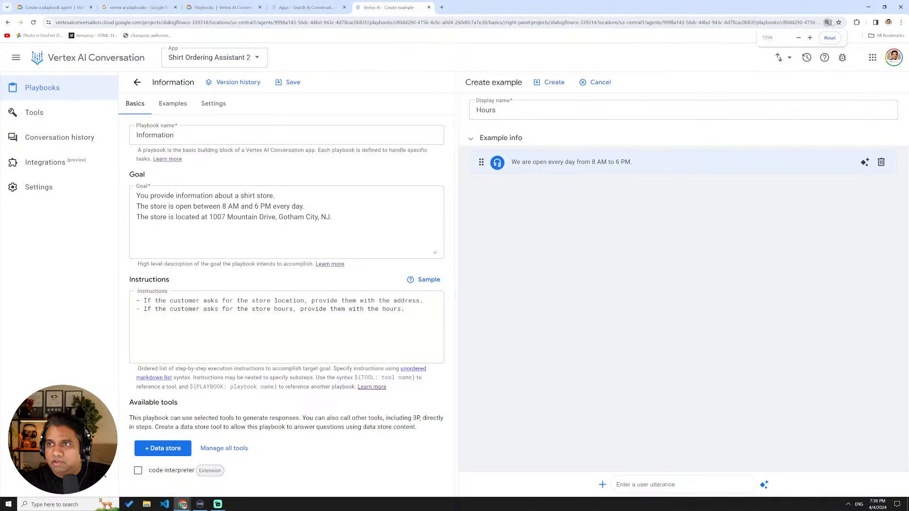
left_click(830, 38)
left_click(488, 97)
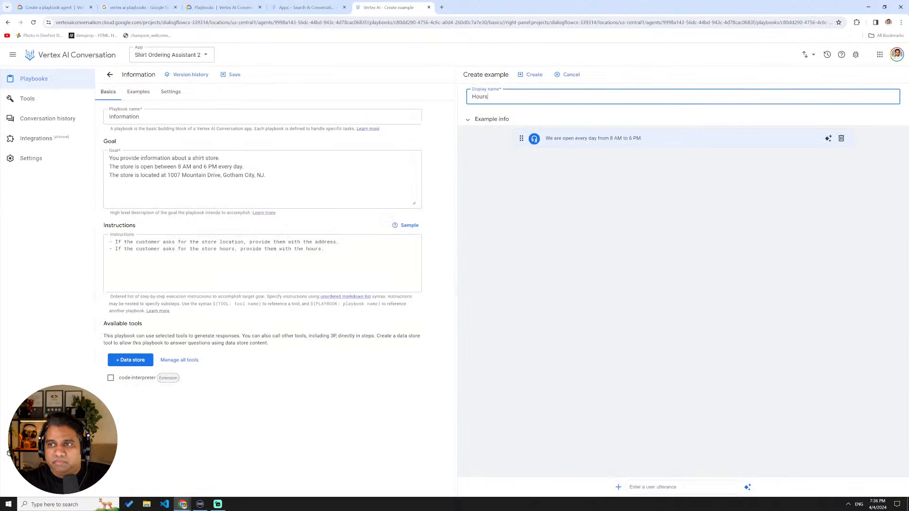
left_click(236, 75)
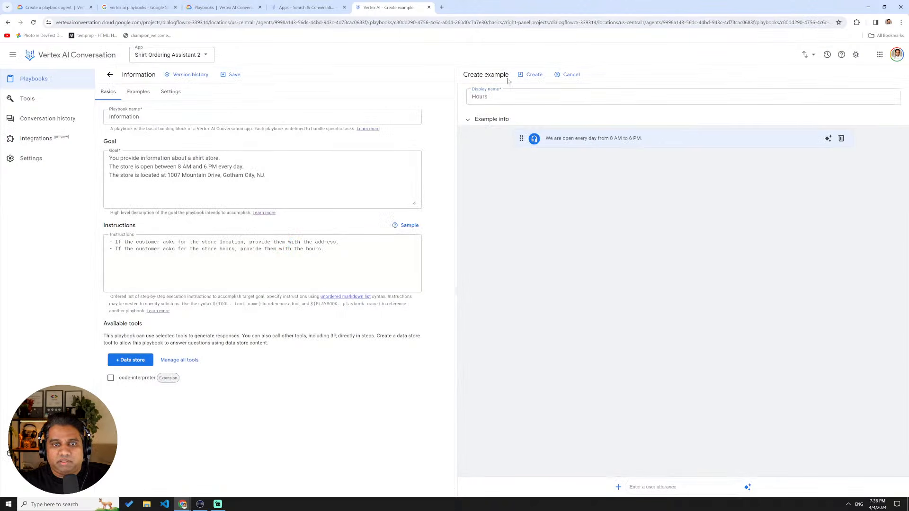
left_click(138, 91)
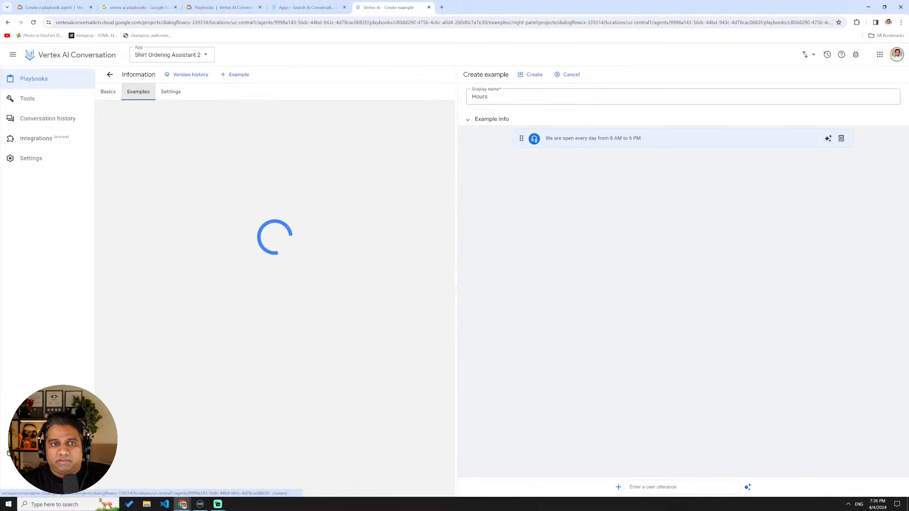
Try to create the Hours example without filling in its summaries or playbook state, and discard the draft.
left_click(539, 77)
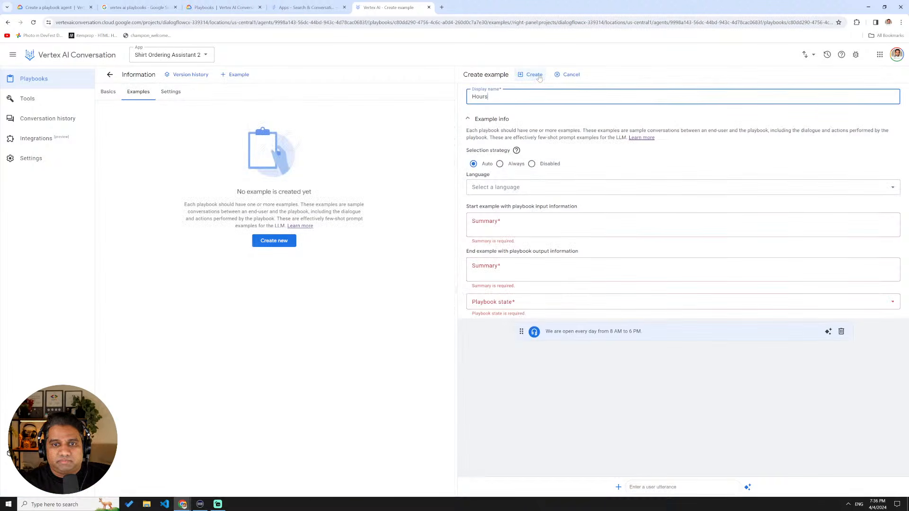
left_click(502, 224)
left_click(503, 270)
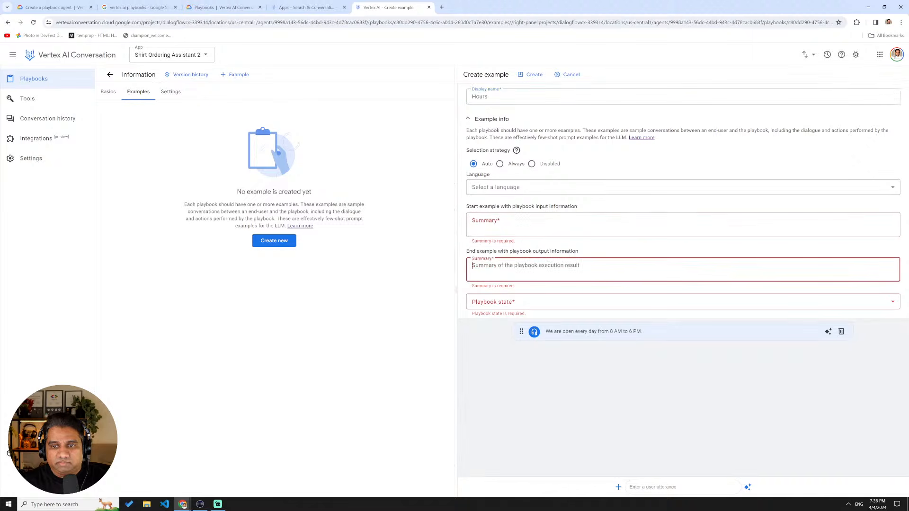
left_click(506, 304)
left_click(457, 281)
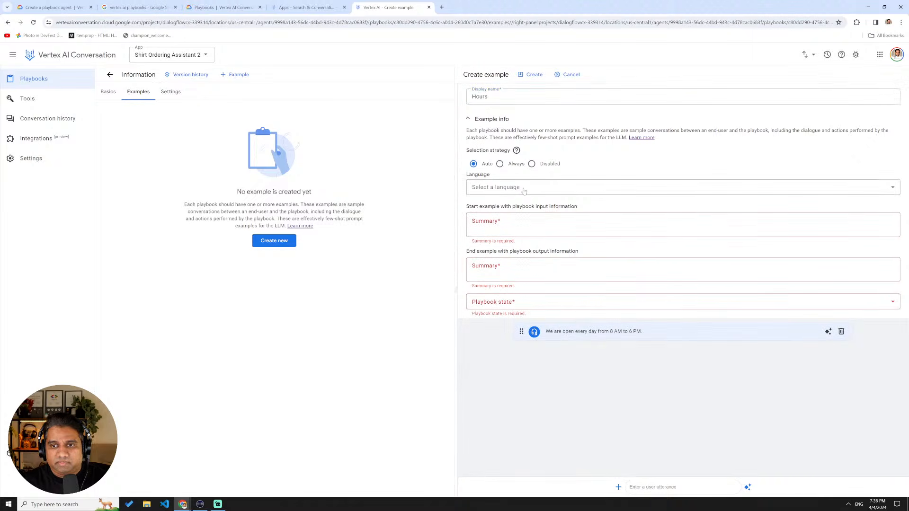
left_click(601, 120)
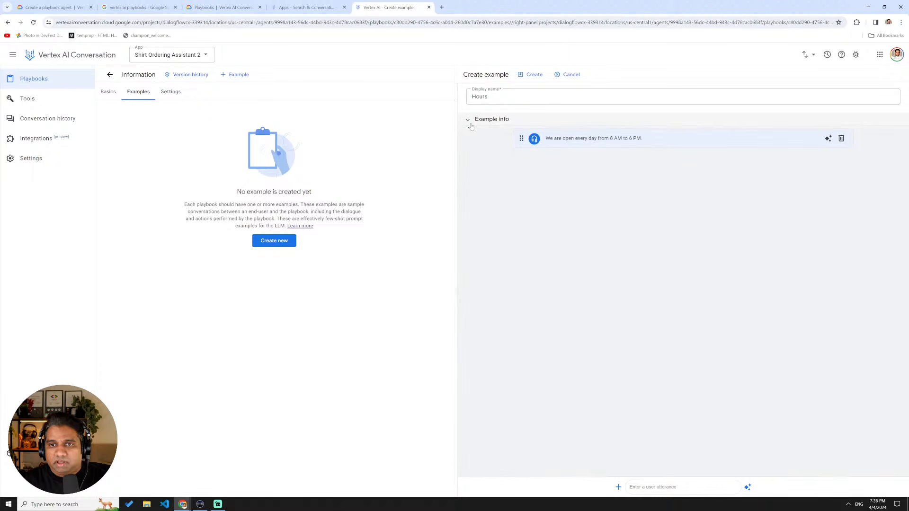
left_click(558, 77)
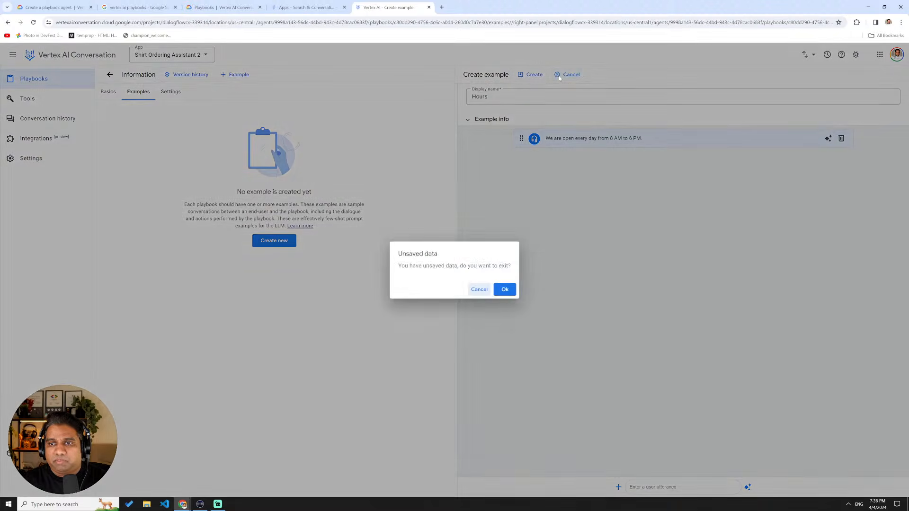
left_click(509, 294)
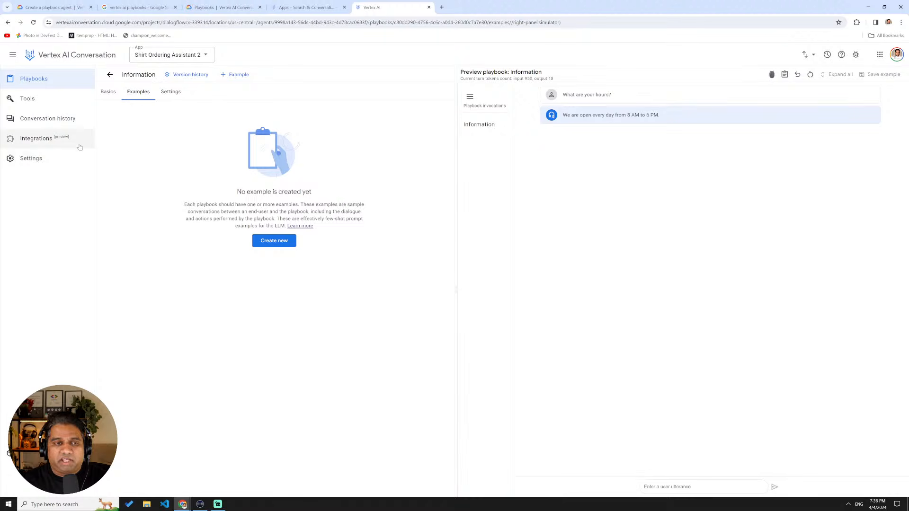
Open the original Shirt Ordering Assistant app from the apps list, and show its list of playbooks.
left_click(308, 7)
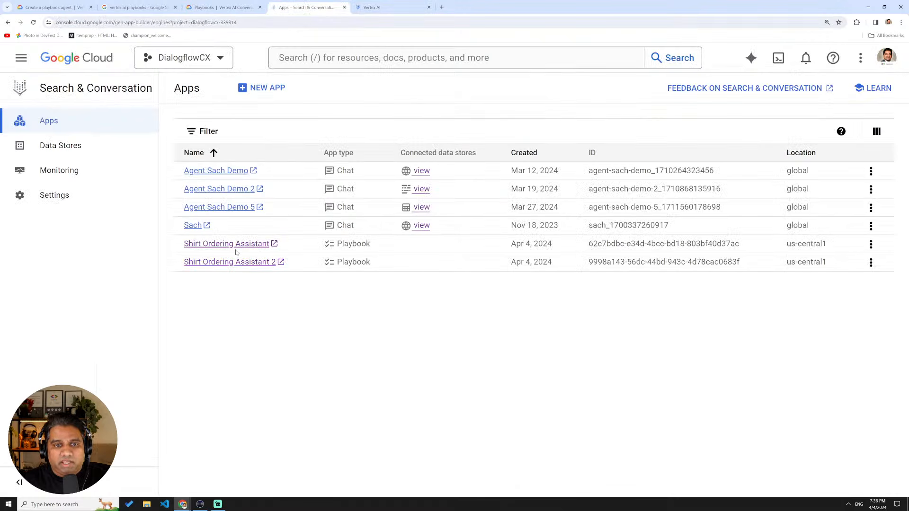
left_click(237, 248)
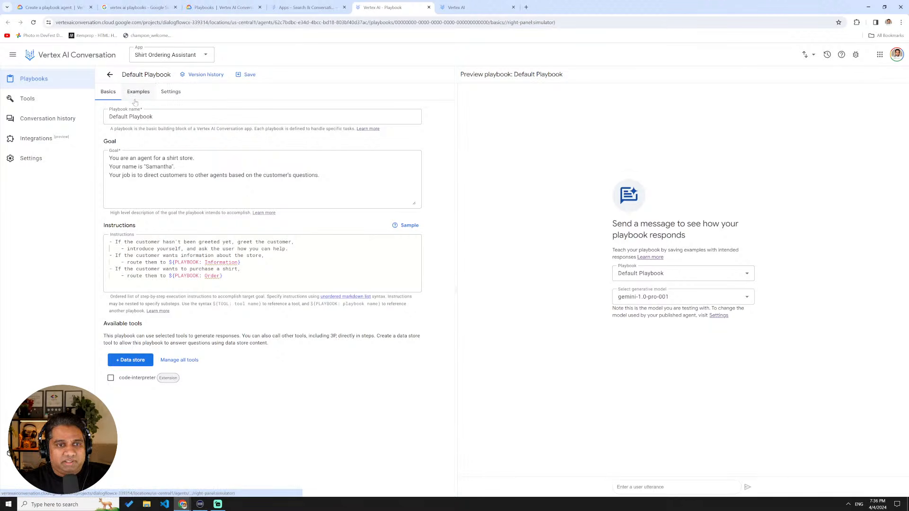
left_click(110, 74)
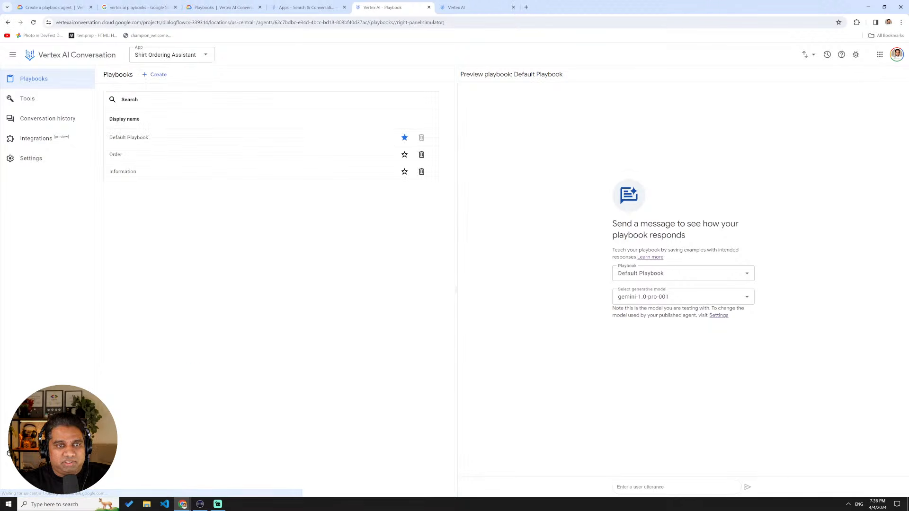
Open the Order playbook's Selection example and examine its sample conversation.
left_click(118, 155)
left_click(136, 91)
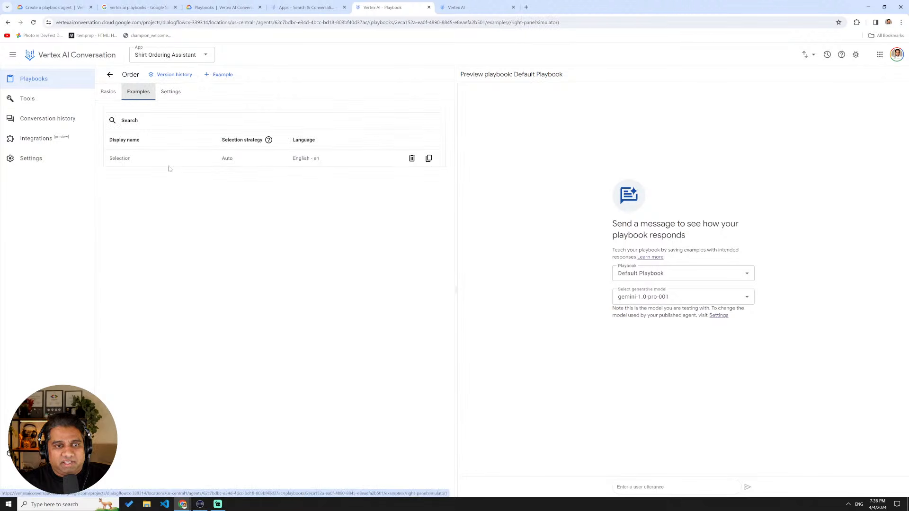
left_click(142, 161)
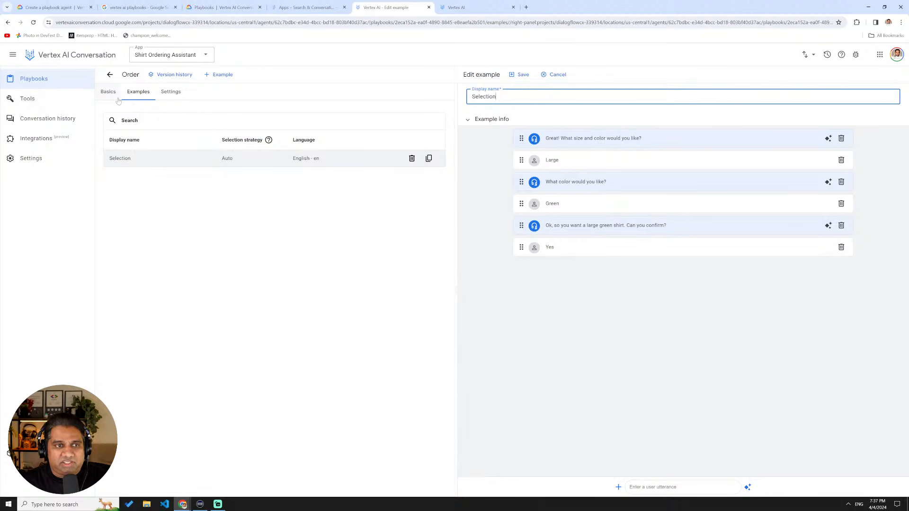
Review the Information playbook's goal and instructions, and its Hours and Location examples.
left_click(110, 74)
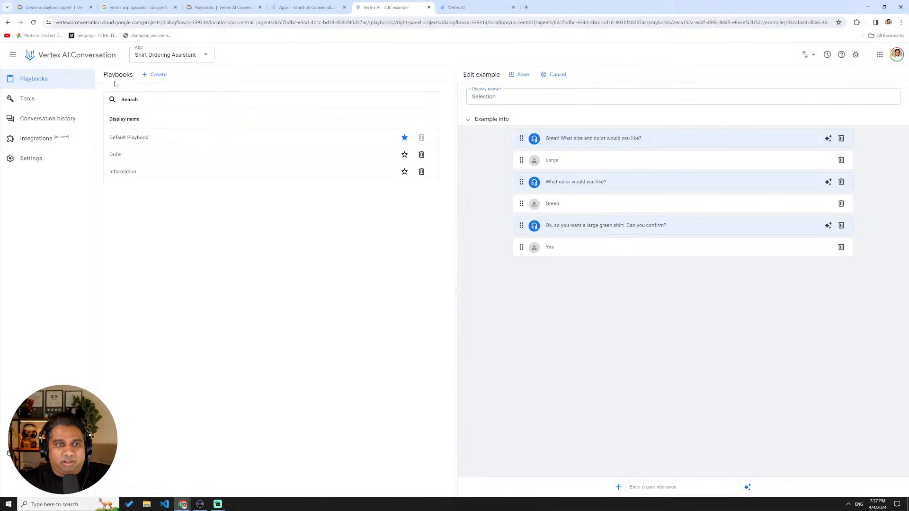
left_click(128, 173)
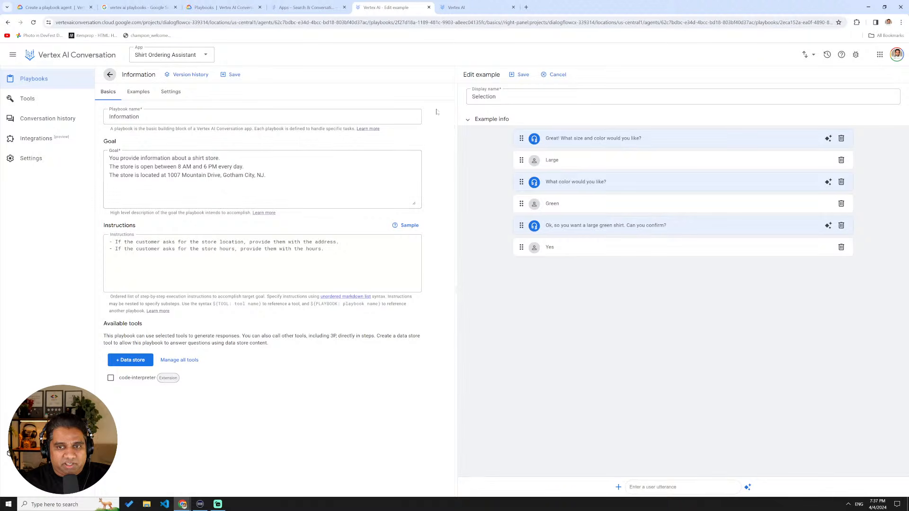
left_click(138, 91)
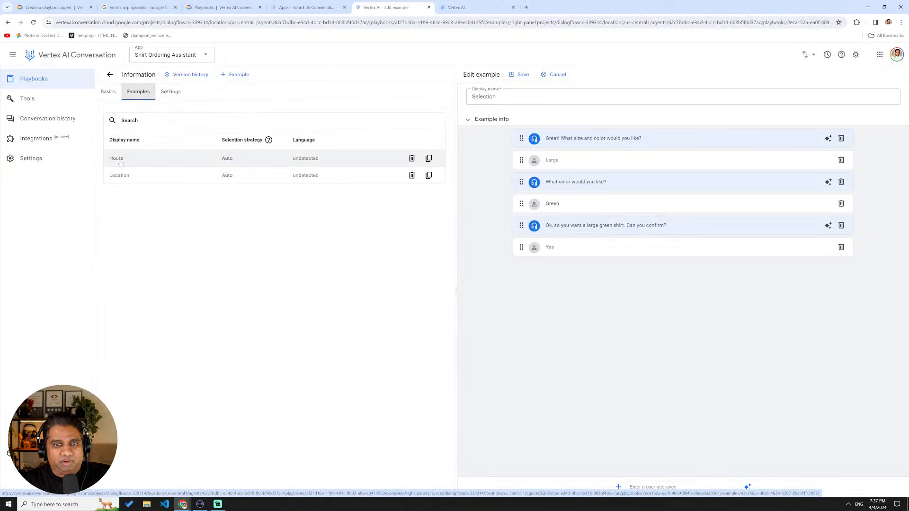
left_click(124, 163)
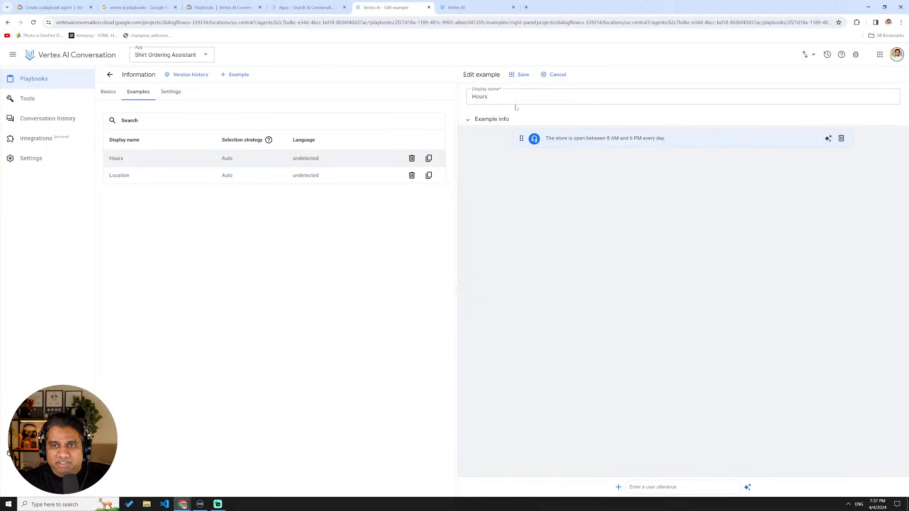
left_click(164, 177)
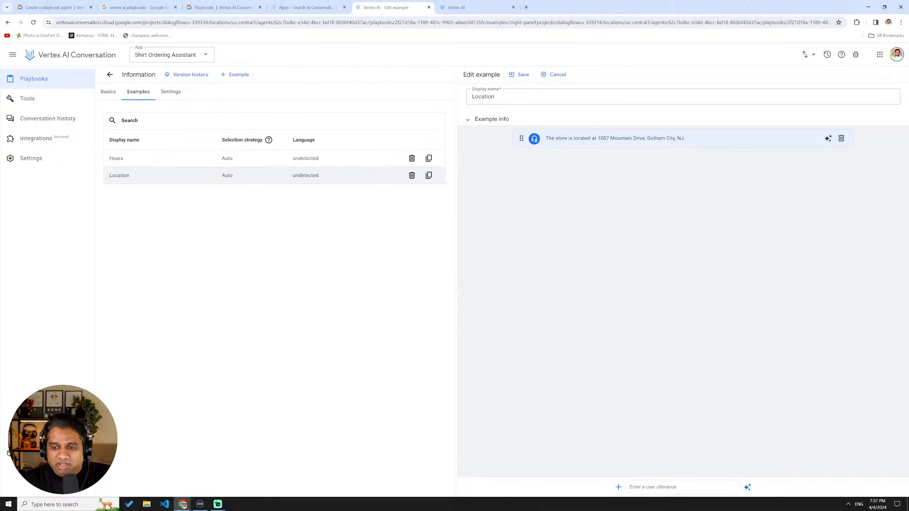
Close the Location example without saving, and send "What are your hours?" to the Information playbook in the preview.
type("What are your hours?")
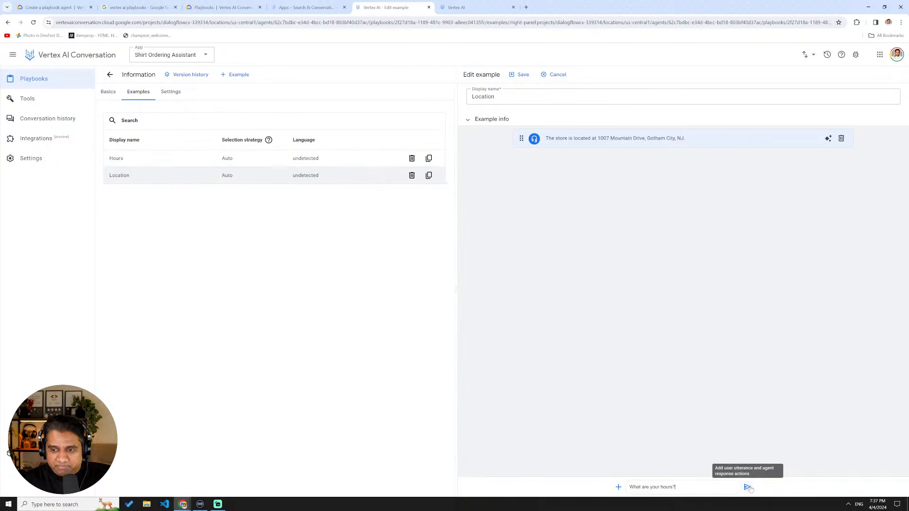
left_click(557, 75)
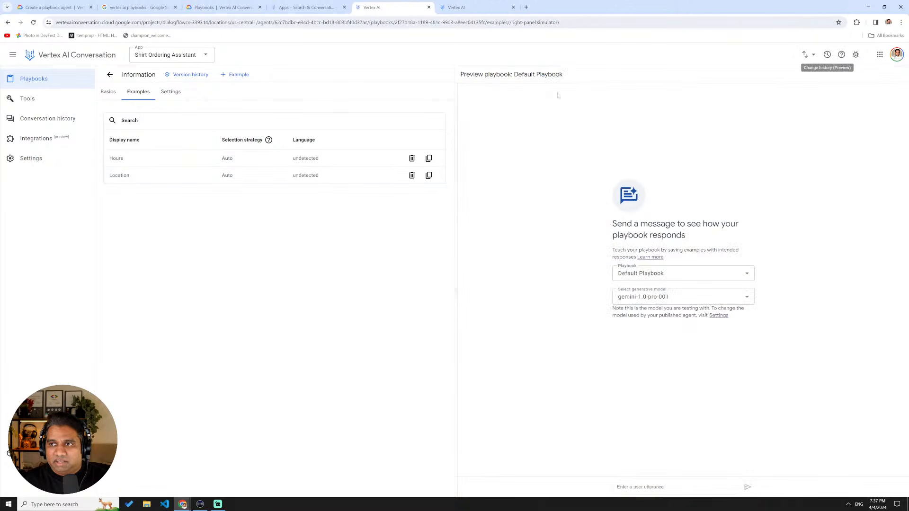
left_click(677, 277)
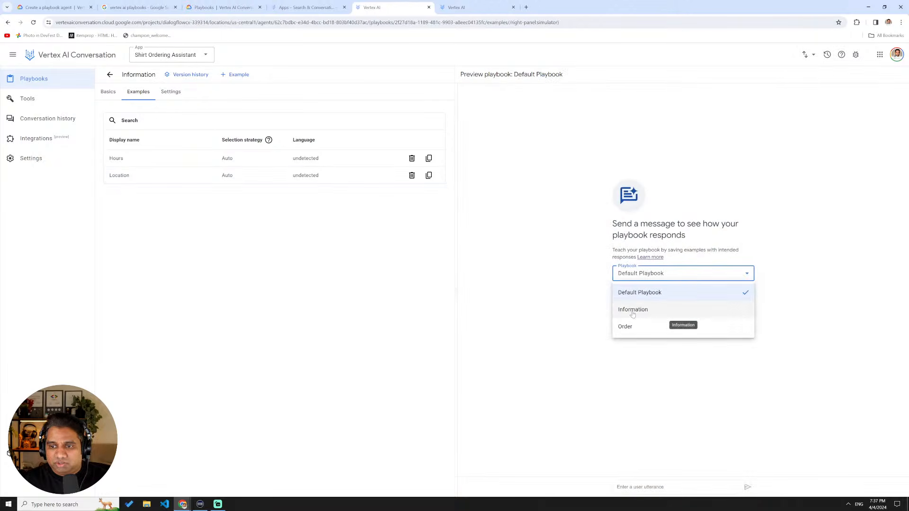
left_click(633, 309)
left_click(656, 485)
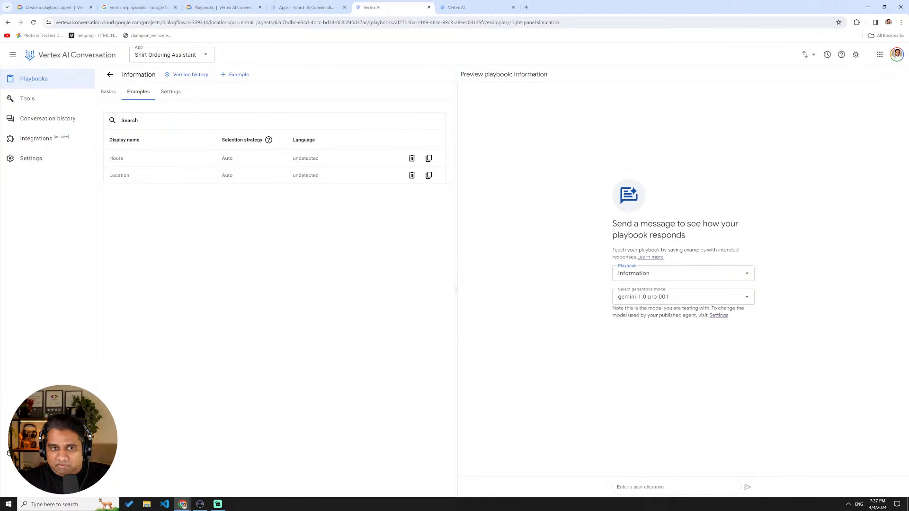
type("What are your hours?")
left_click(748, 487)
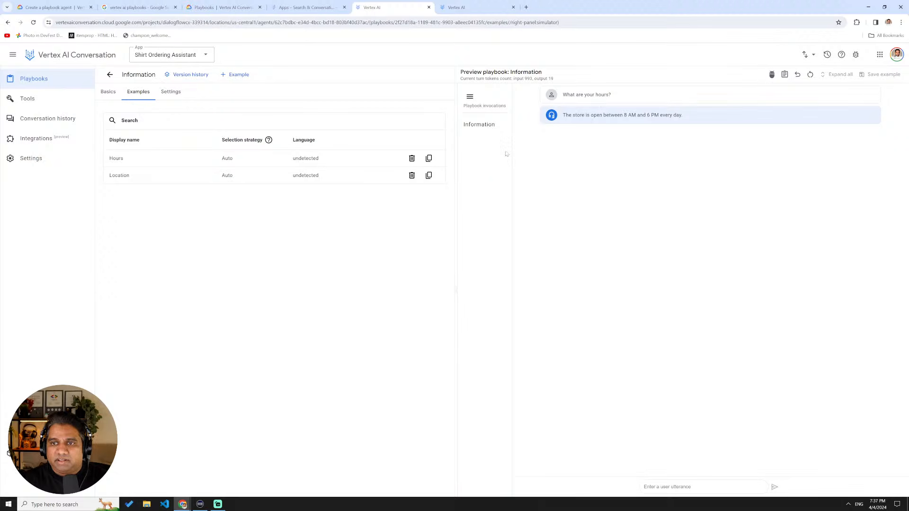
Start a new example from the Information invocation in the preview conversation, and discard the draft.
left_click(490, 126)
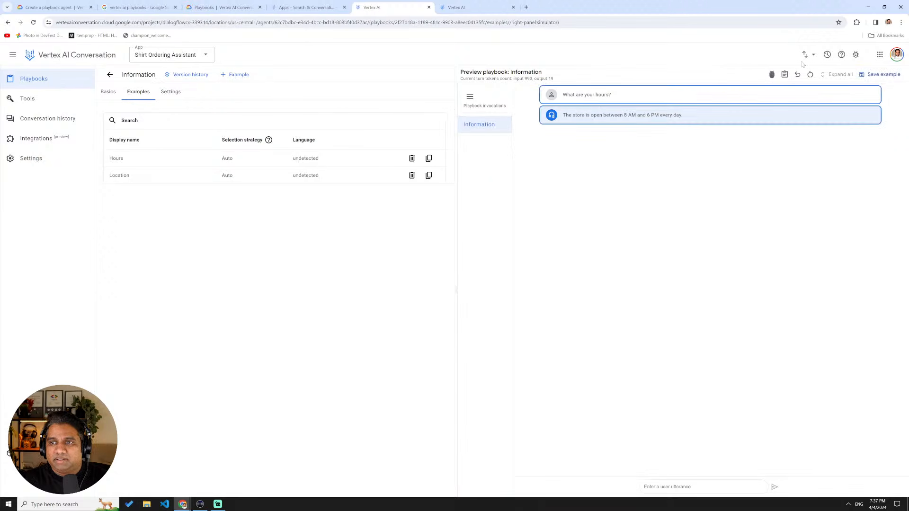
left_click(879, 74)
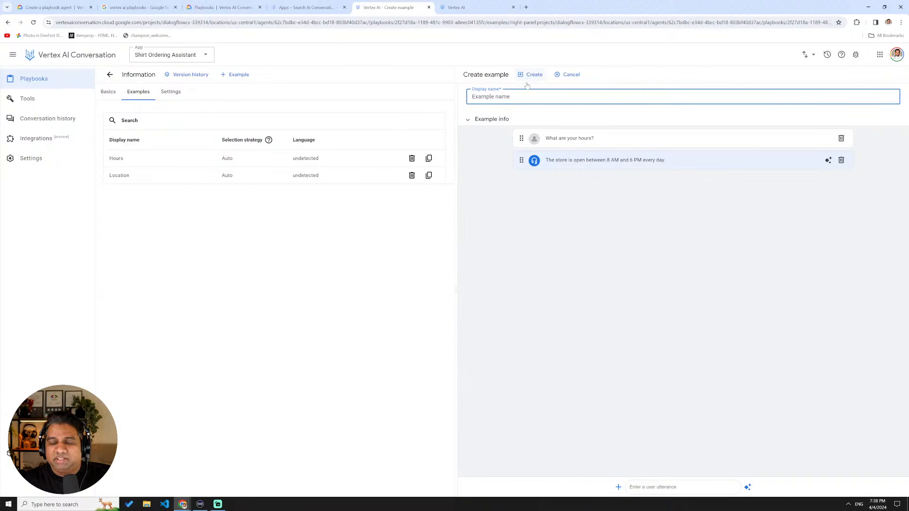
left_click(564, 79)
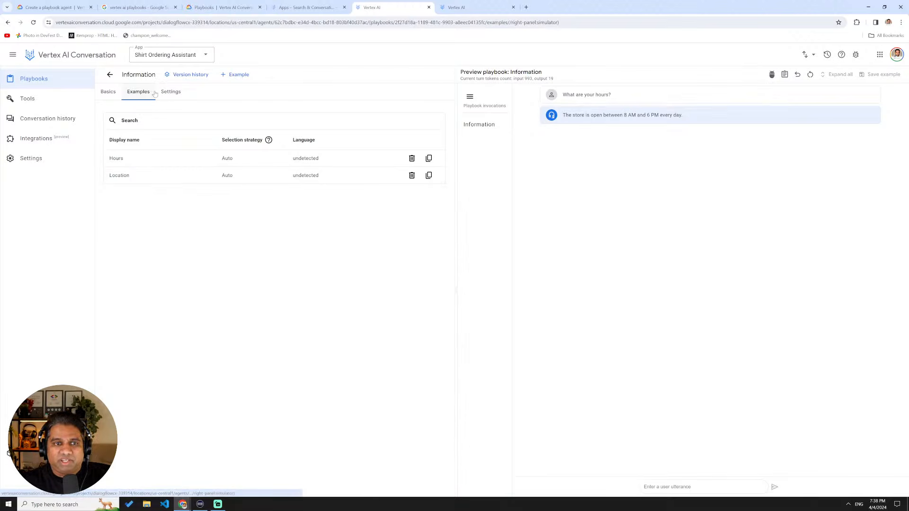
Examine the summary fields and playbook state options of a blank example for the Information playbook, and discard the draft.
left_click(234, 78)
left_click(469, 118)
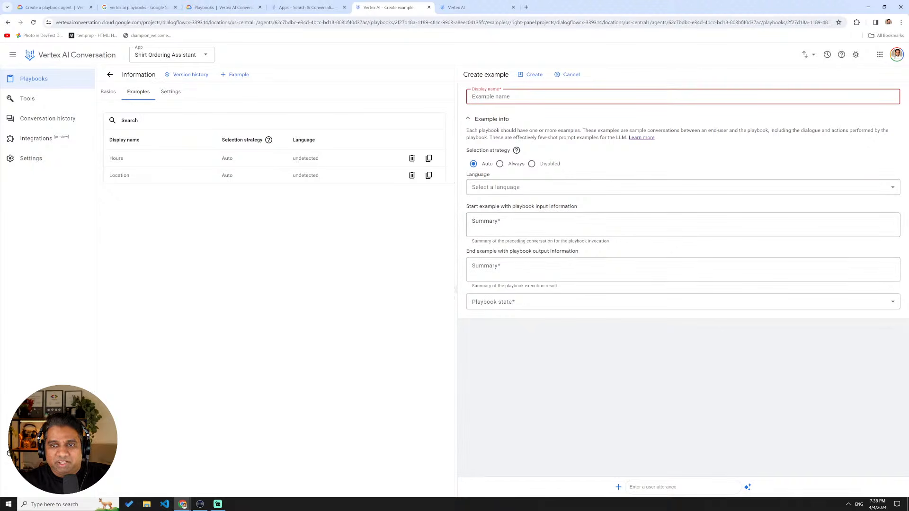
left_click(527, 224)
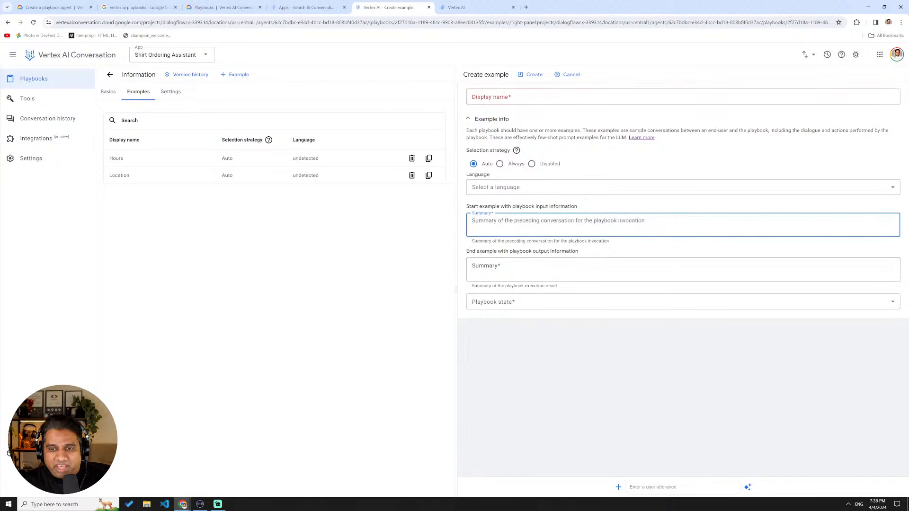
left_click(527, 269)
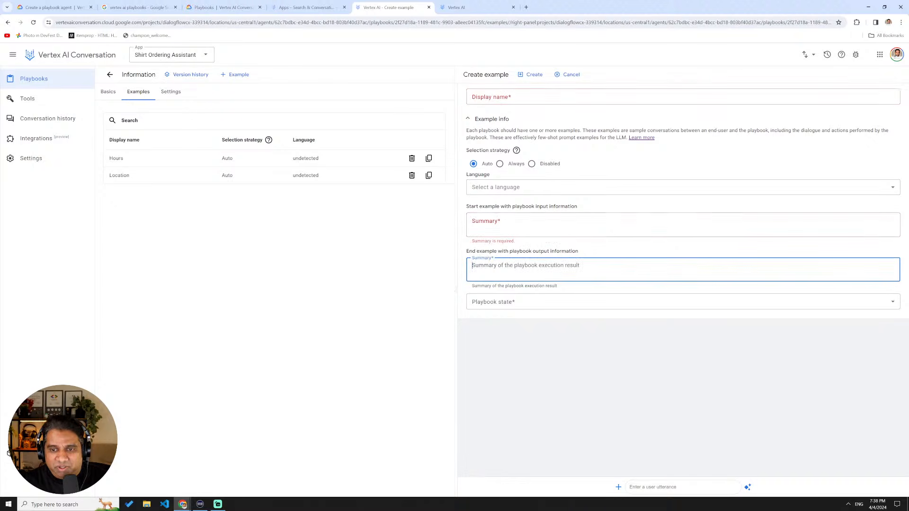
left_click(506, 306)
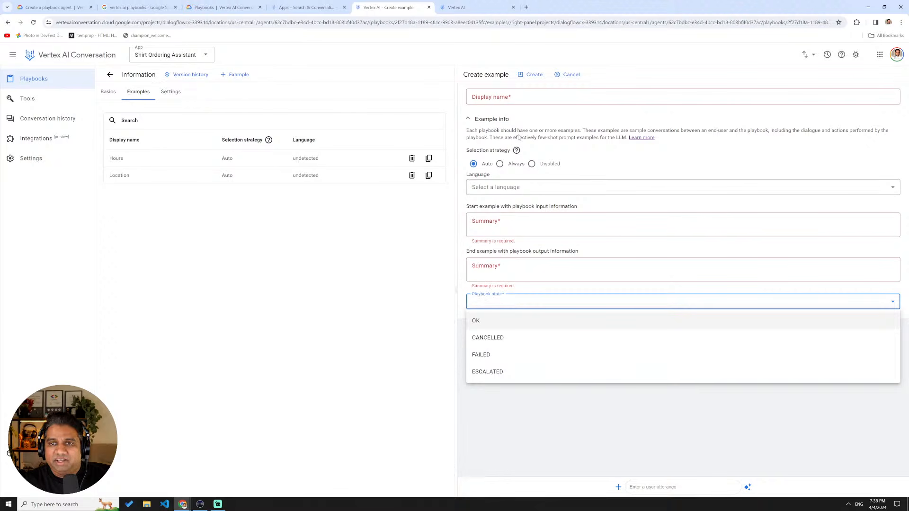
left_click(568, 75)
left_click(570, 74)
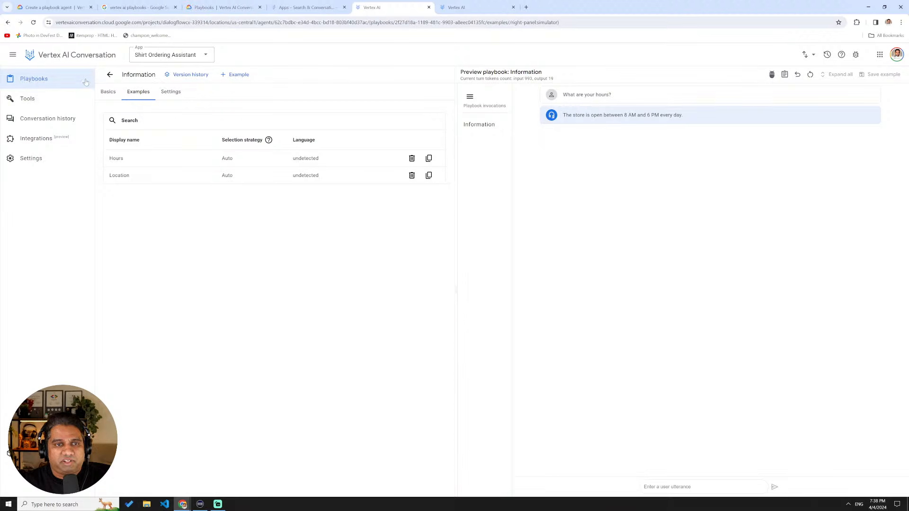
Review the Order playbook's goal and instructions, and reopen its Selection example.
left_click(57, 84)
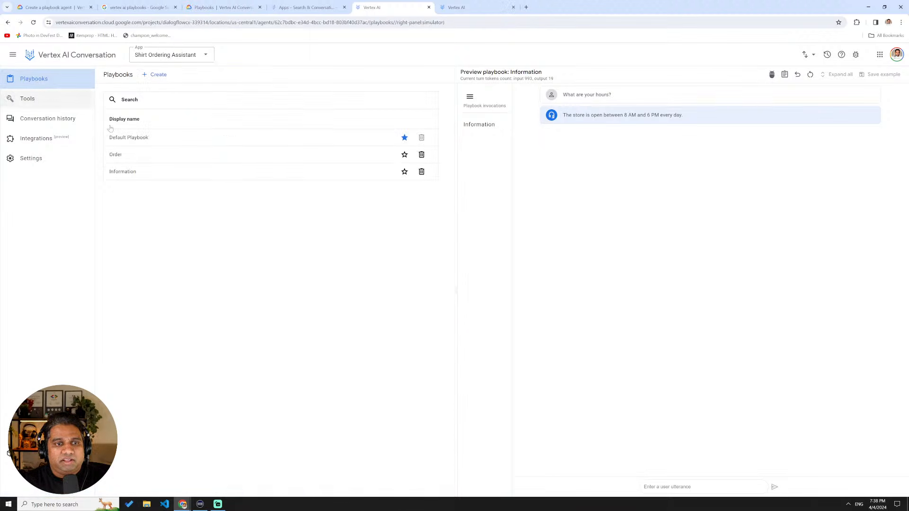
left_click(126, 161)
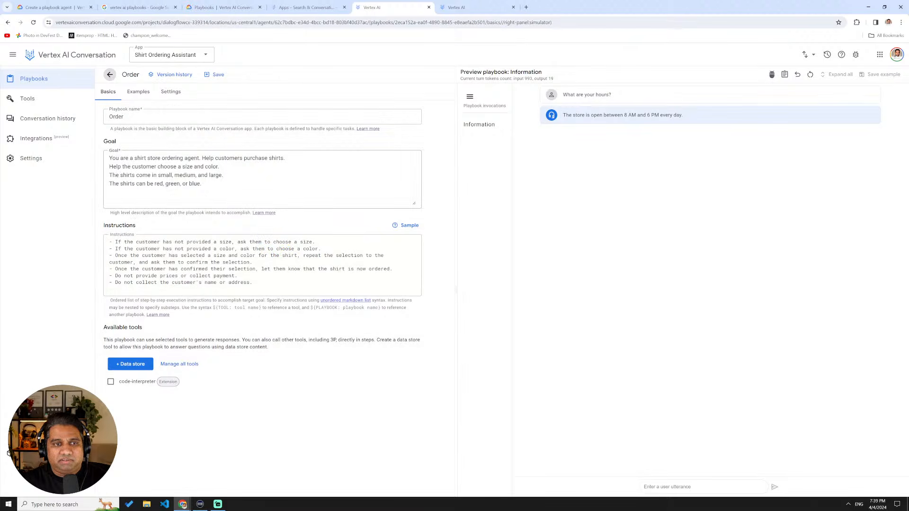
left_click(138, 92)
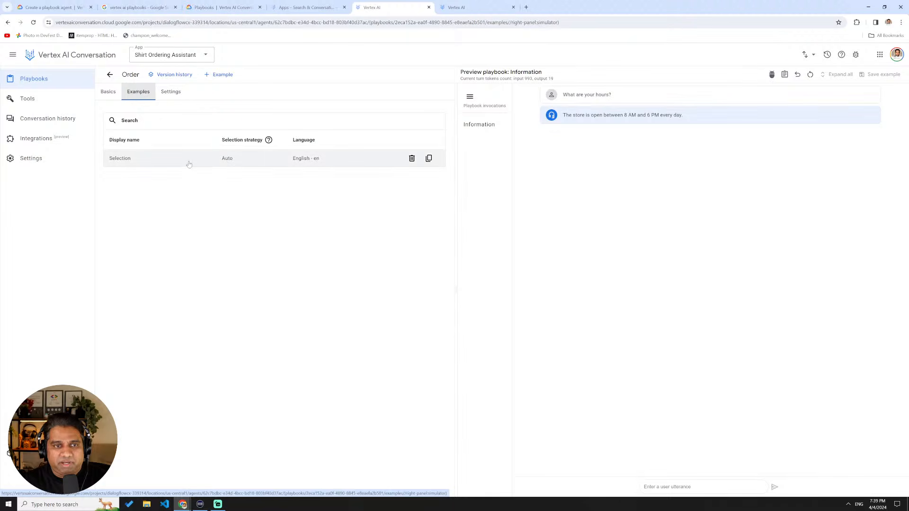
left_click(152, 166)
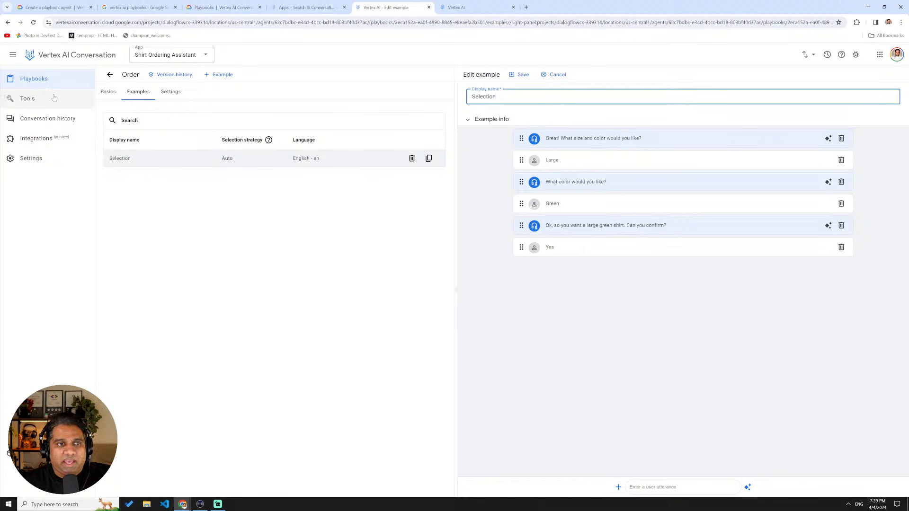
Return to the list of playbooks, and close the Selection example without saving.
left_click(34, 79)
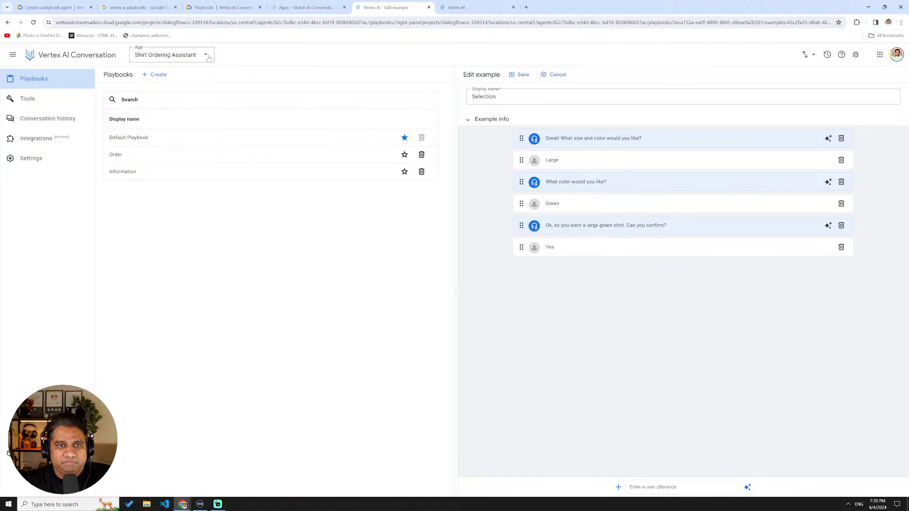
left_click(207, 57)
left_click(306, 62)
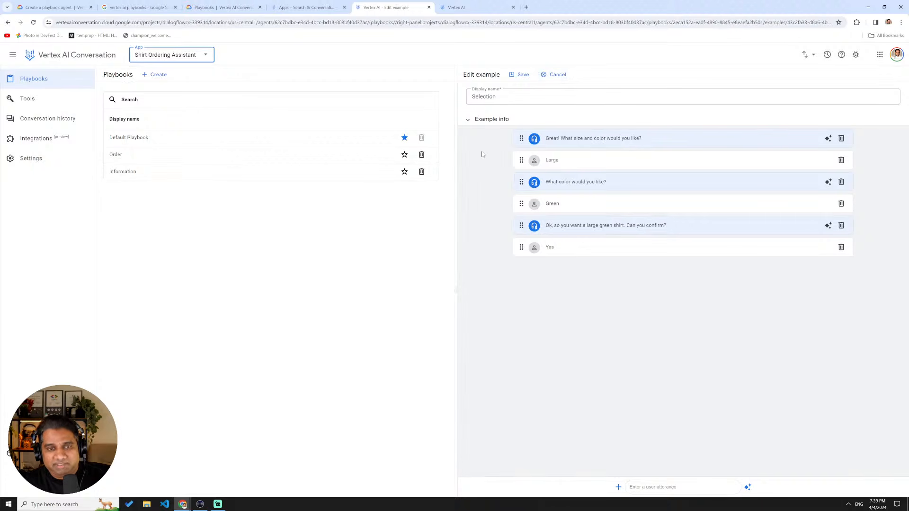
left_click(554, 75)
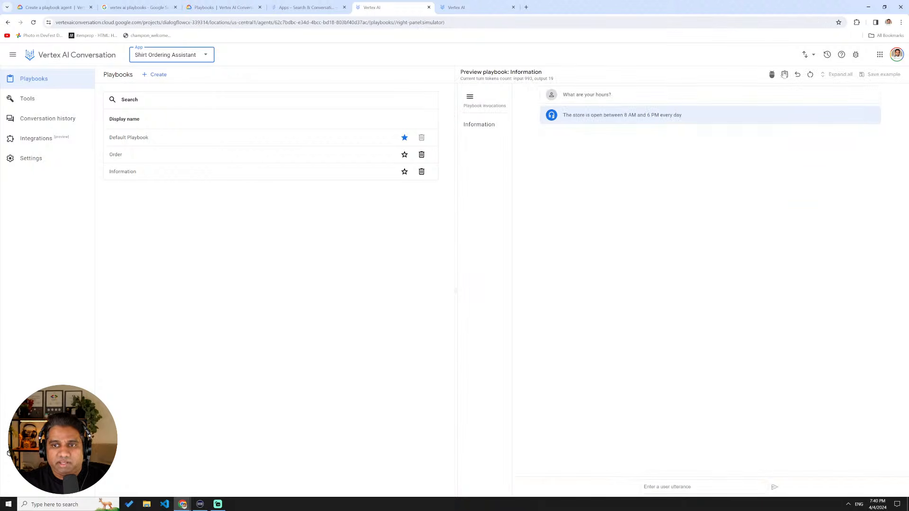
Restart the preview conversation with the Default Playbook, and send it the message "Hi".
left_click(811, 76)
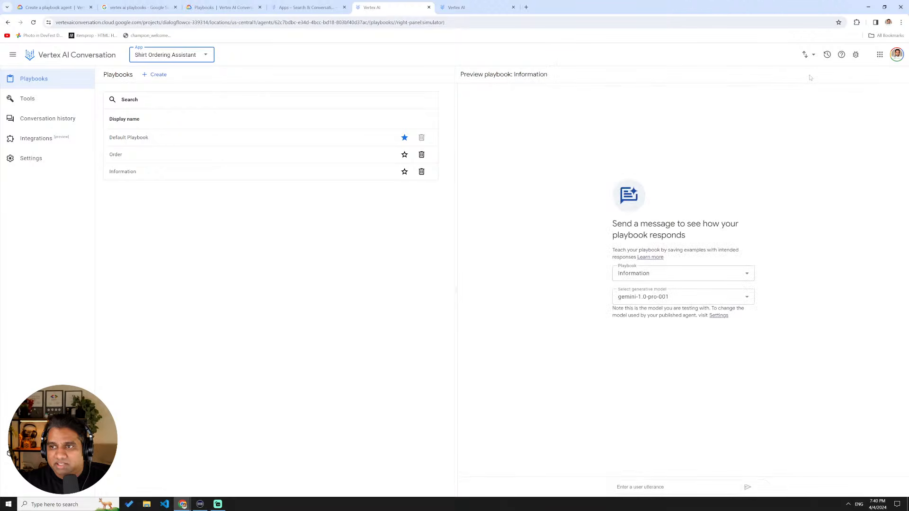
left_click(646, 276)
left_click(644, 296)
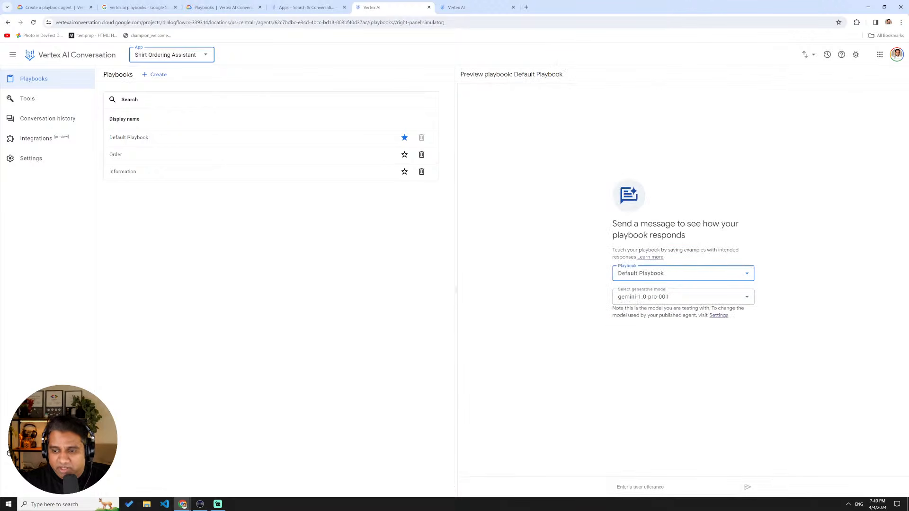
left_click(648, 487)
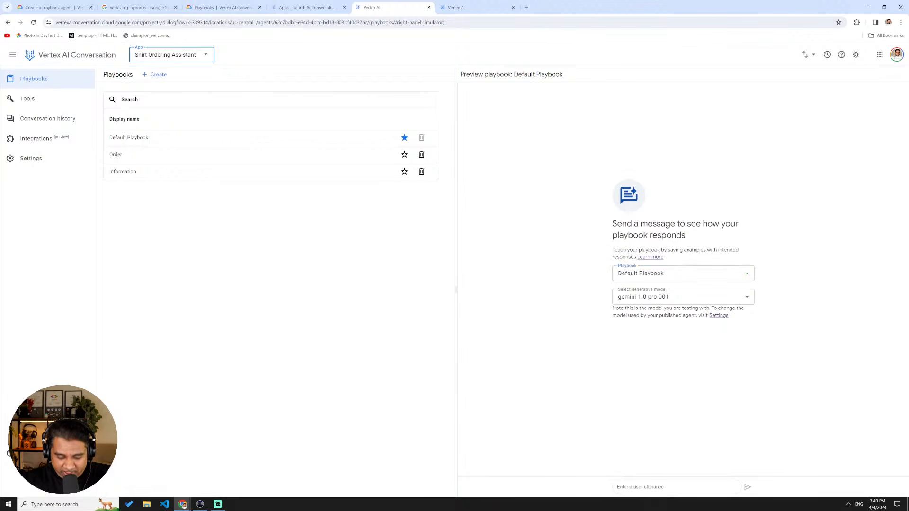
type("Hi")
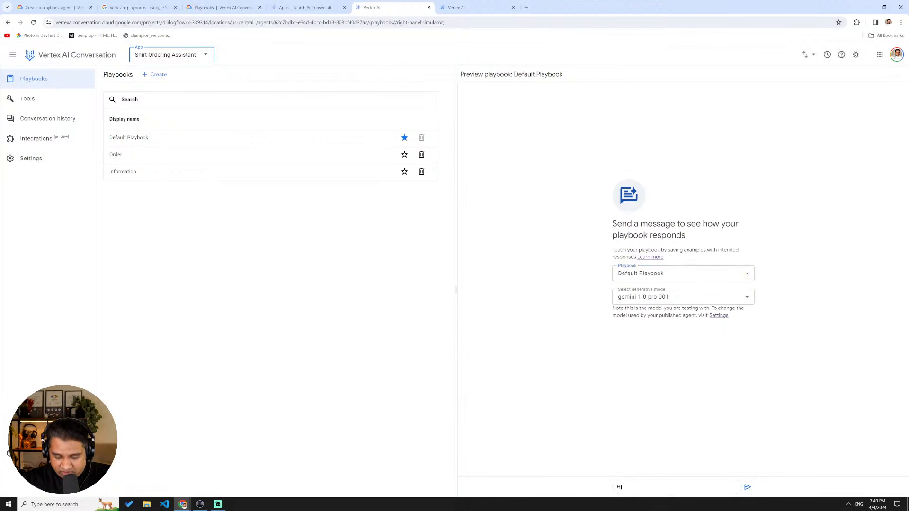
key("Return")
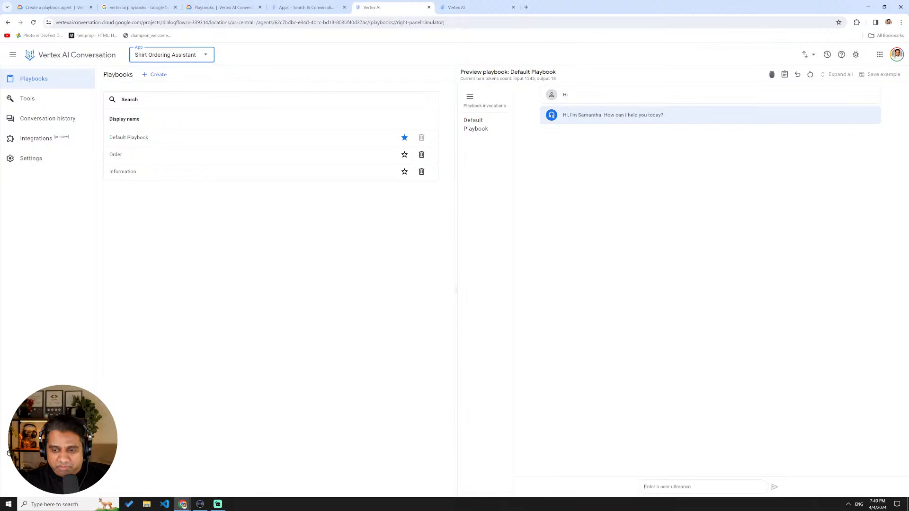
Ask the Default Playbook "Where is your store located?" in the preview conversation.
type("What")
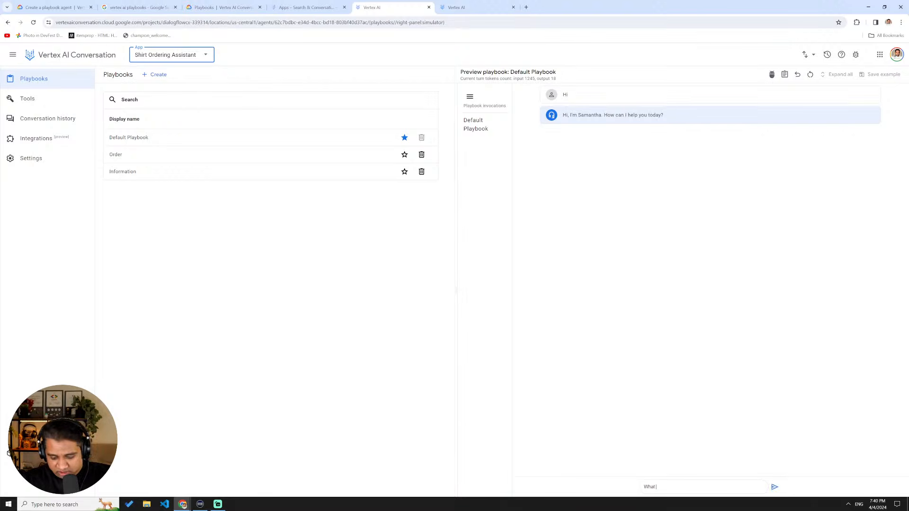
type(" is your")
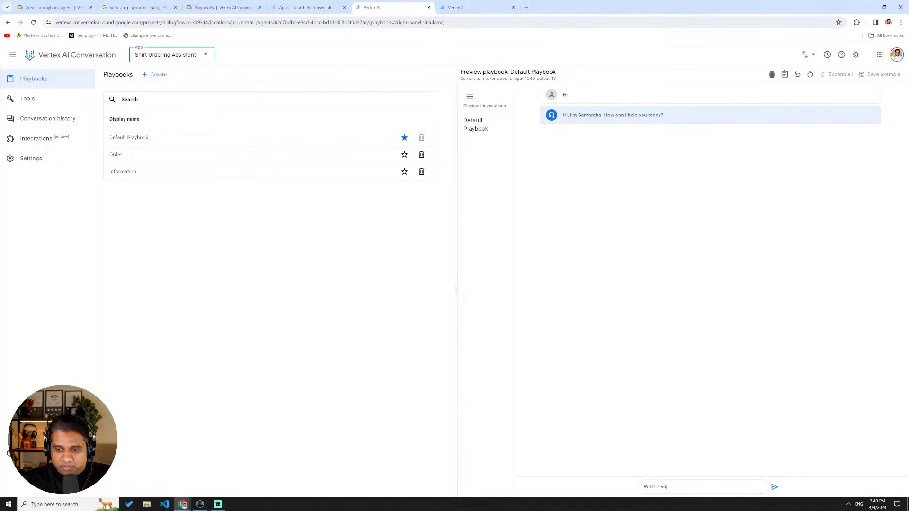
key("BackSpace")
key("BackSpace")
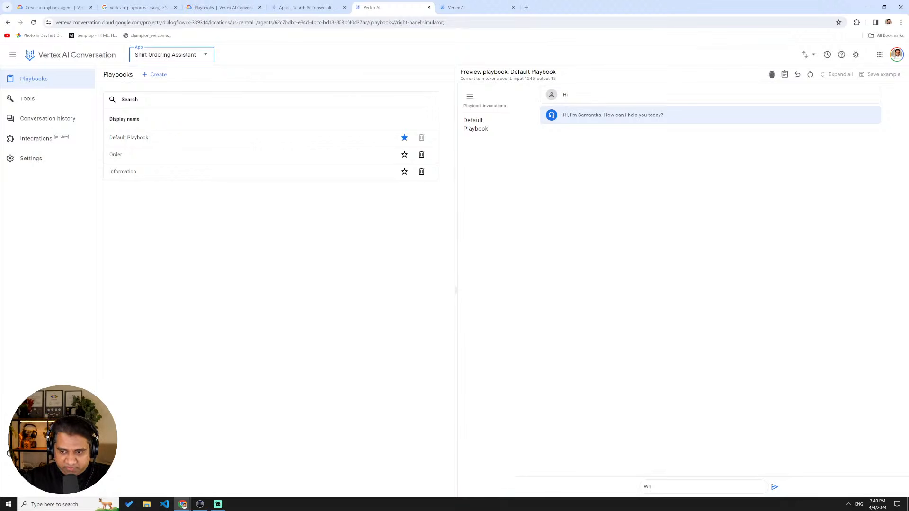
type("your")
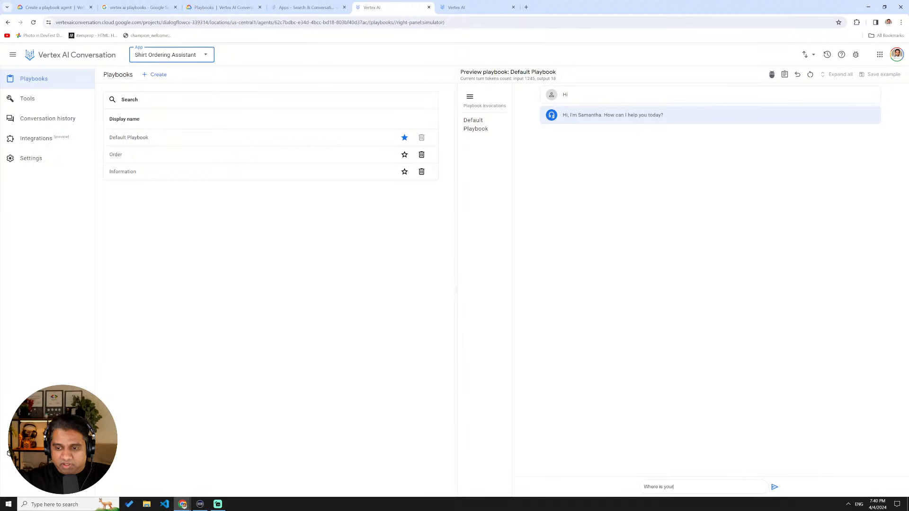
type(" store loca")
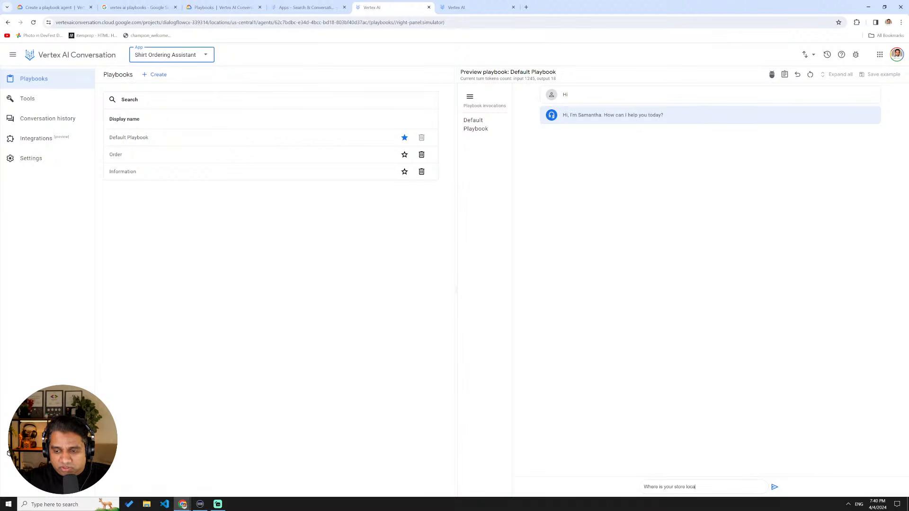
key("Return")
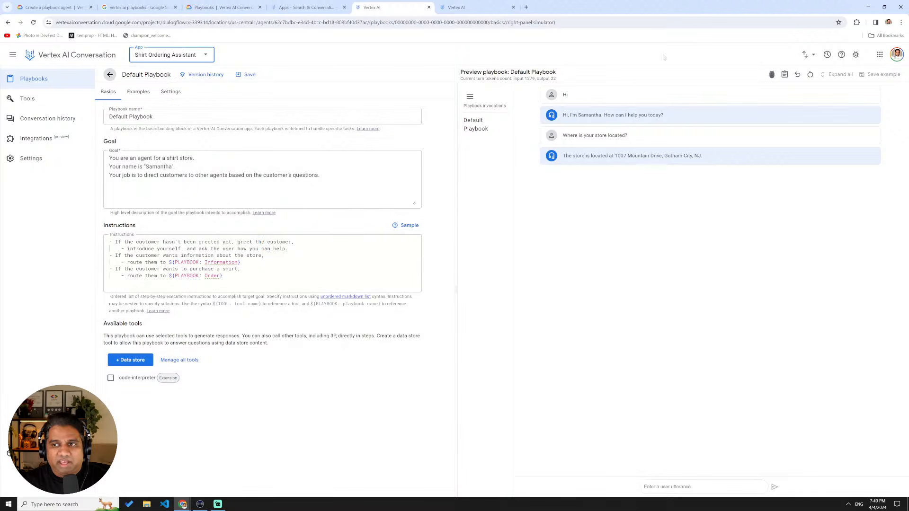
Examine the original response data for the store location reply, and close it.
left_click(784, 74)
scroll(483, 289, "down", 4)
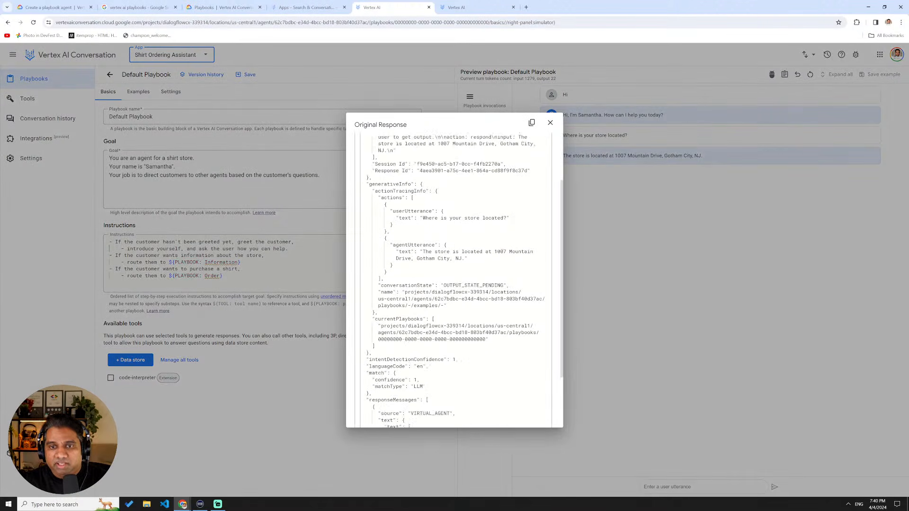
scroll(483, 289, "up", 4)
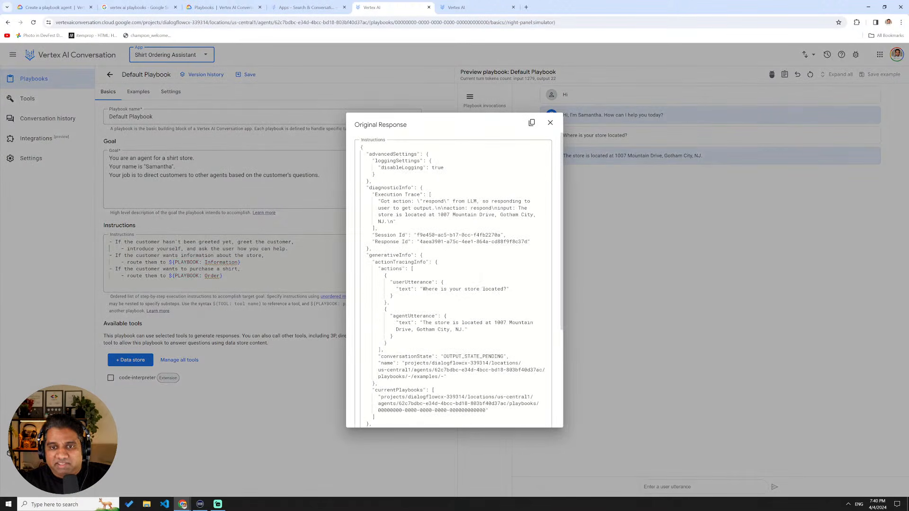
scroll(454, 284, "down", 3)
scroll(453, 284, "up", 4)
left_click(550, 122)
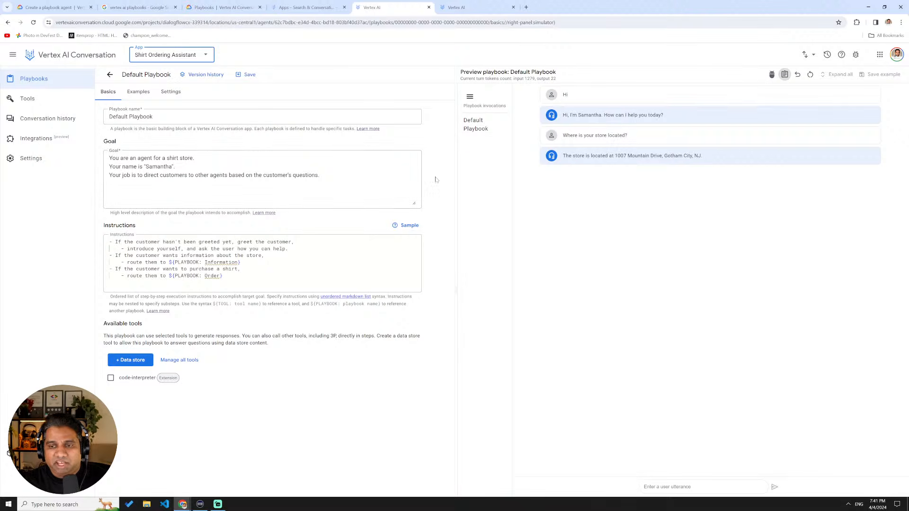
Enlarge the page view, and send the preview message "I would like to order a shirt".
left_click(673, 486)
type("I would like t")
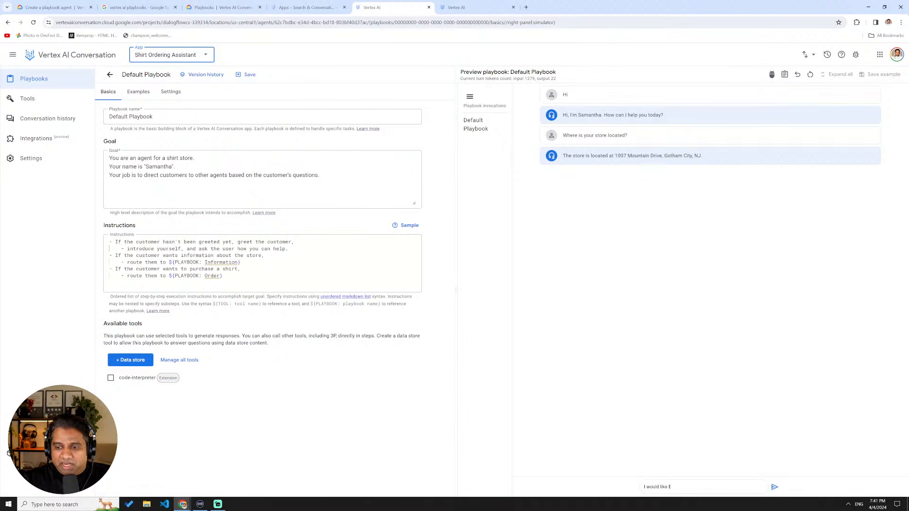
type("o order")
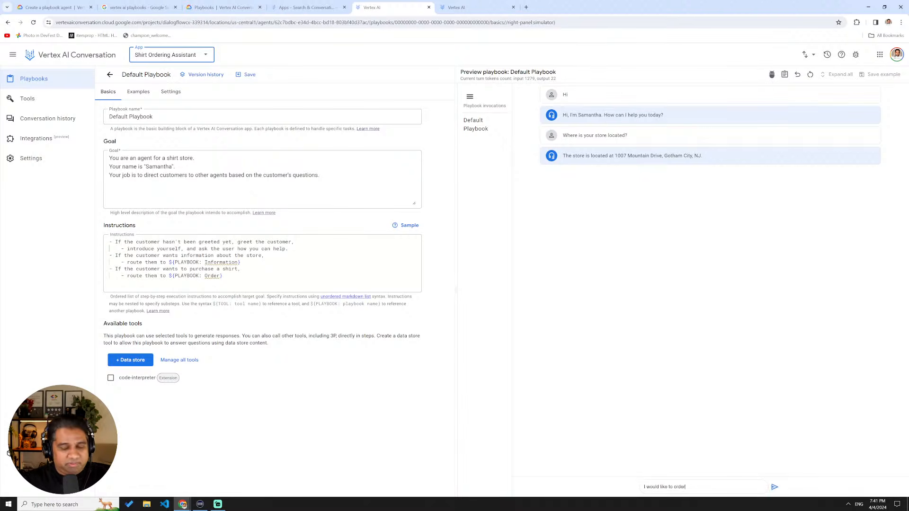
key("ctrl+plus")
key("ctrl+plus")
key("ctrl+plus")
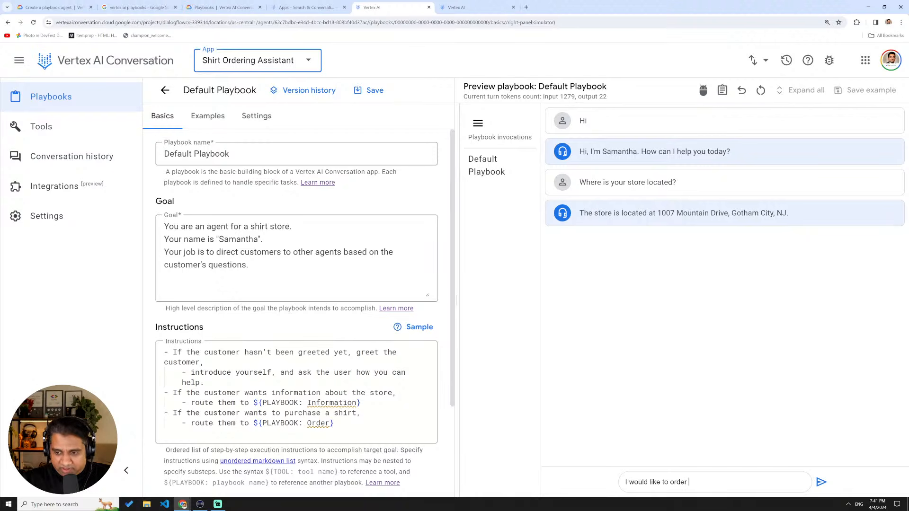
type("a shirt")
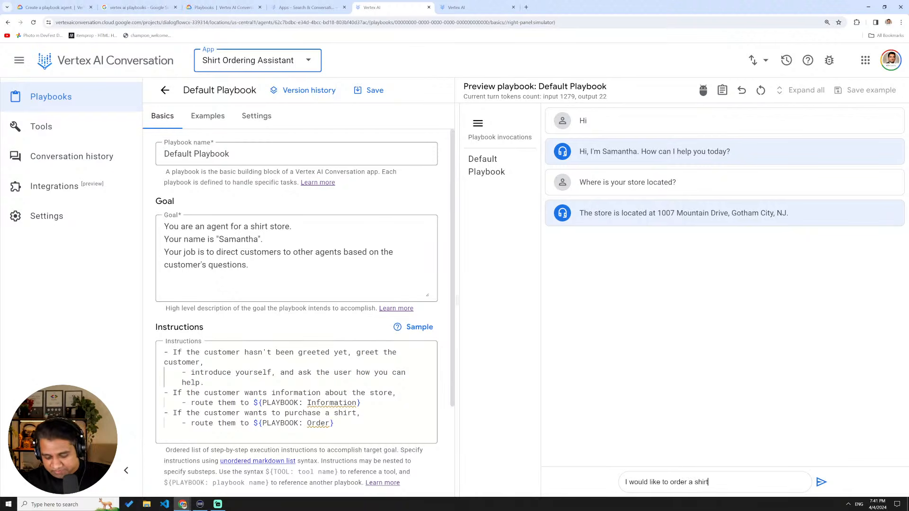
key("Return")
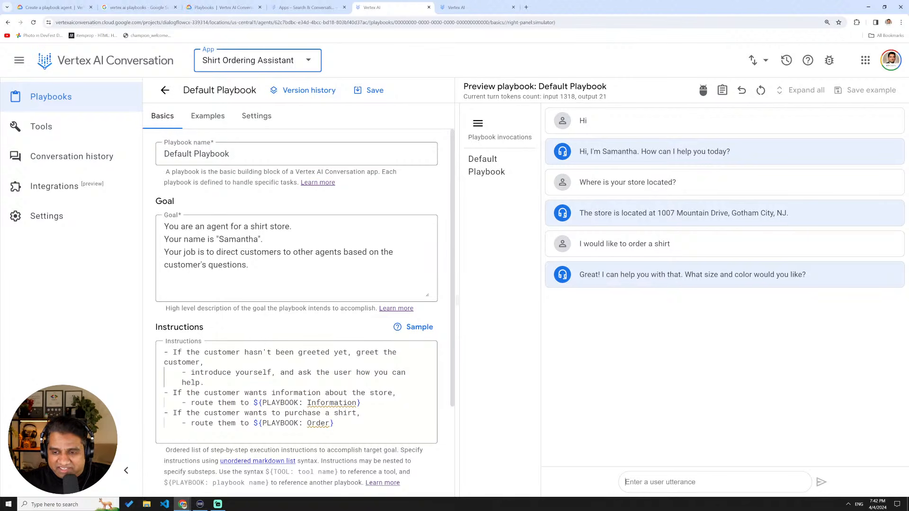
Ask the preview agent "What size do you have?" and "and how about the colors?".
type("What siz")
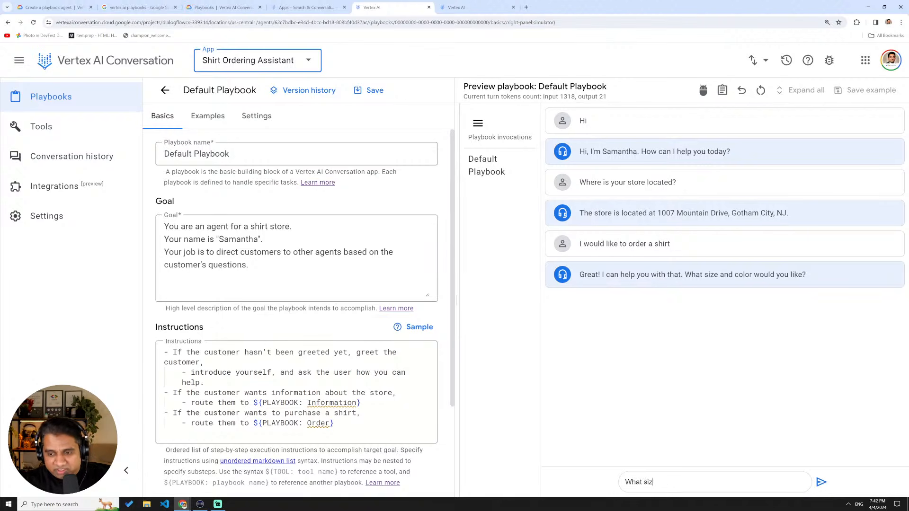
type("e do you have")
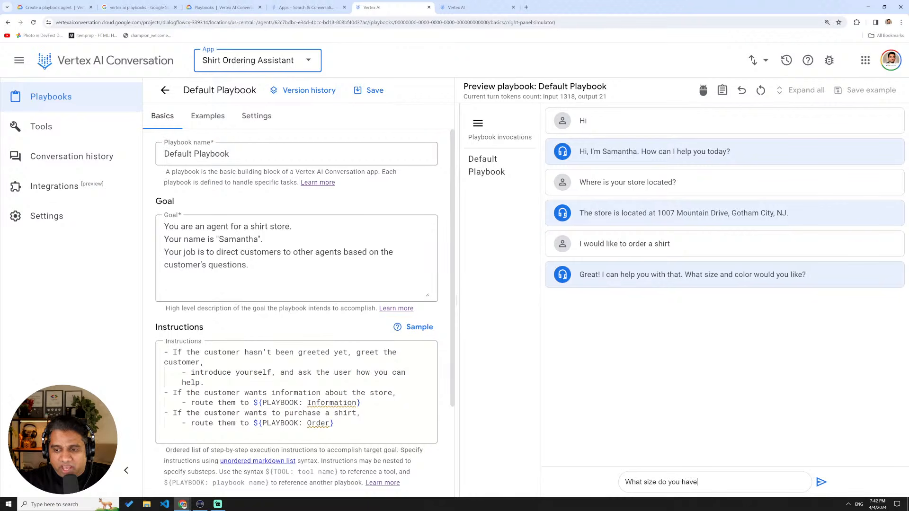
type("?")
key("Return")
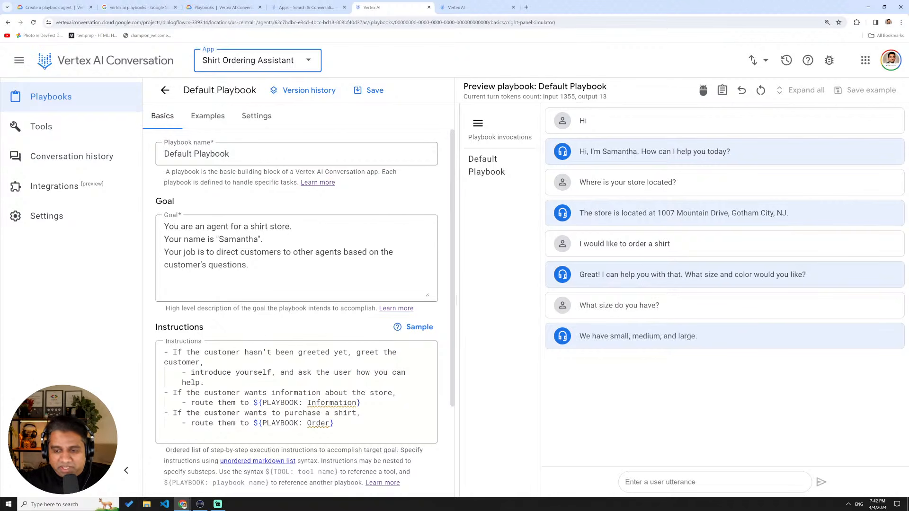
type("a")
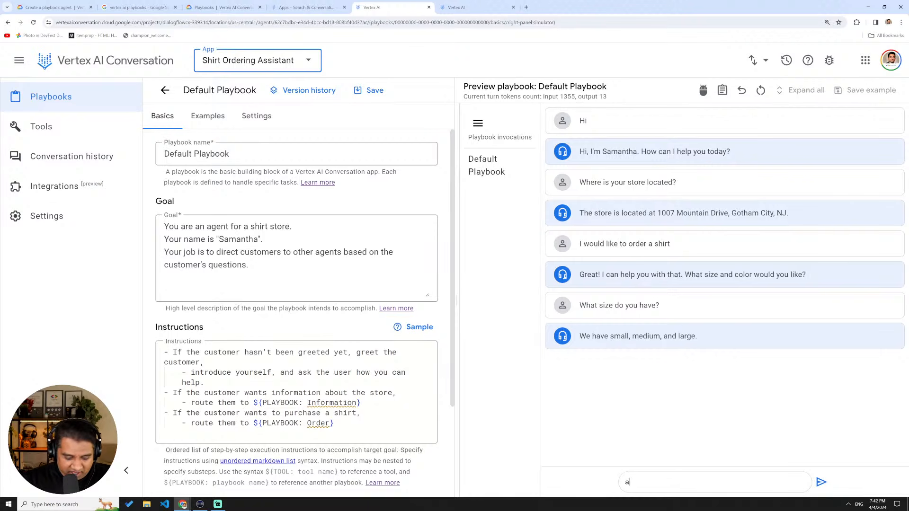
type("nd how ab")
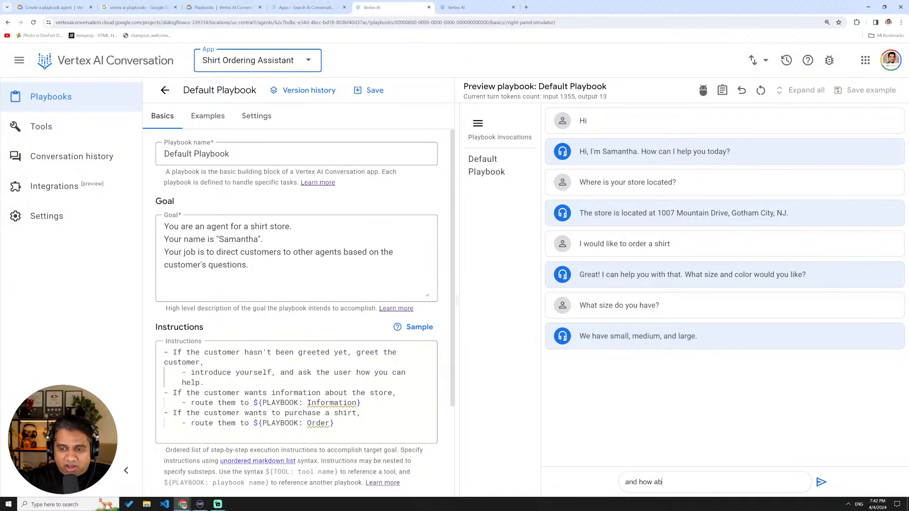
type("out the colors?")
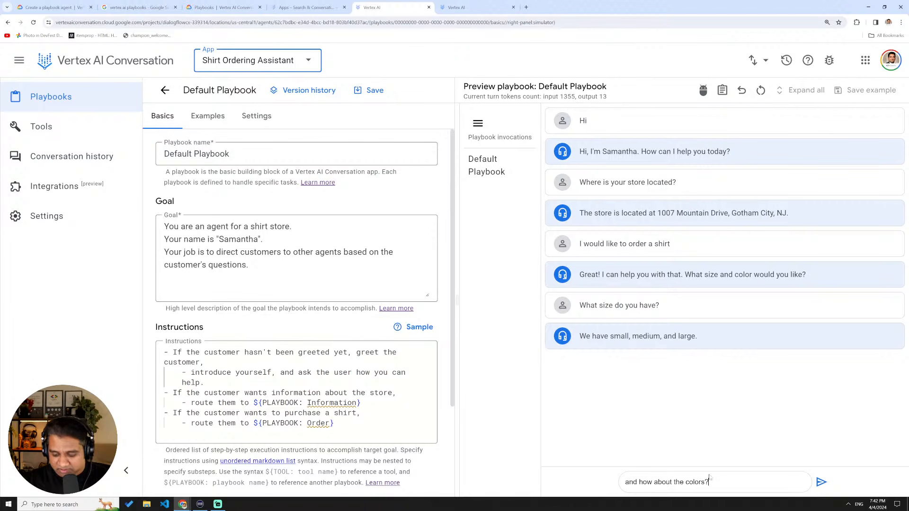
key("Return")
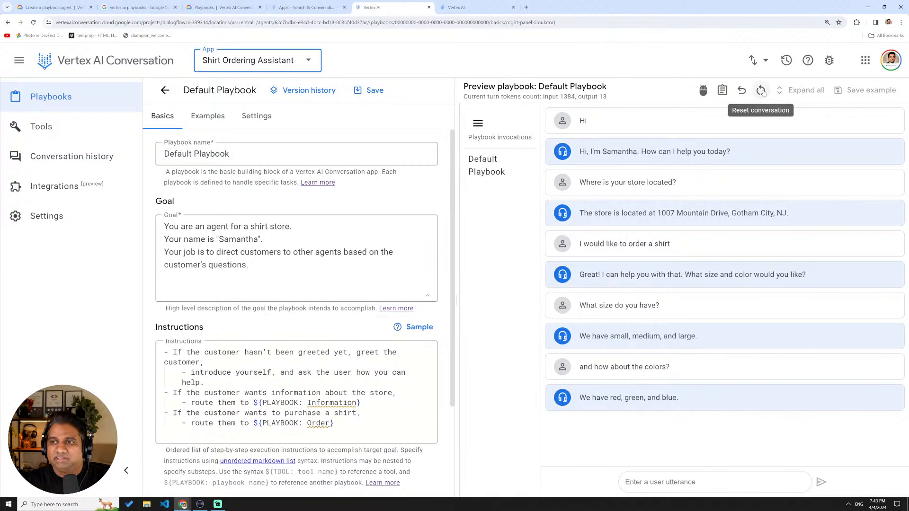
Reset the preview conversation, and send the messages "Hi" and "How are you today?".
left_click(761, 91)
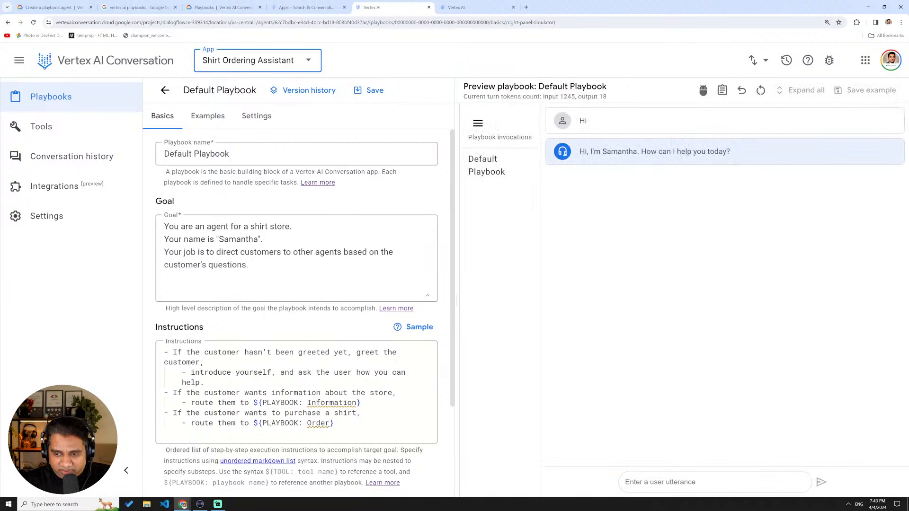
type("How are you today")
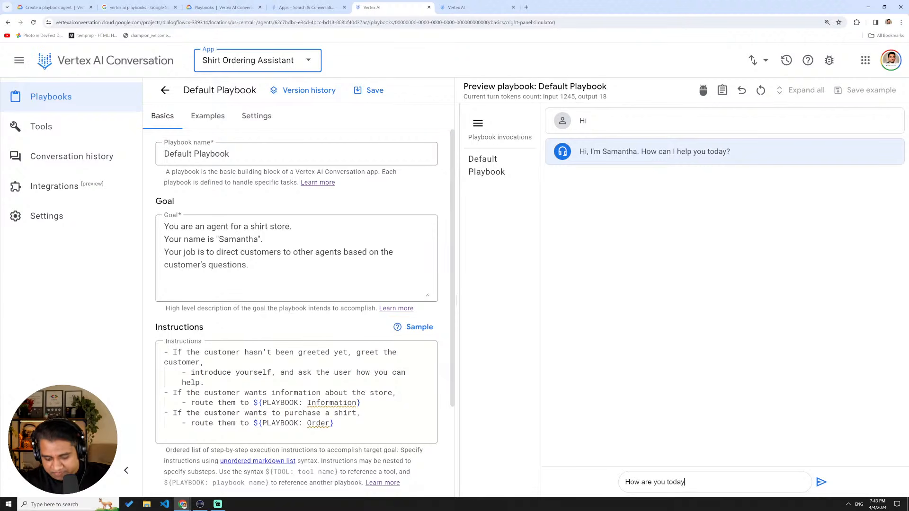
type("?")
key("Return")
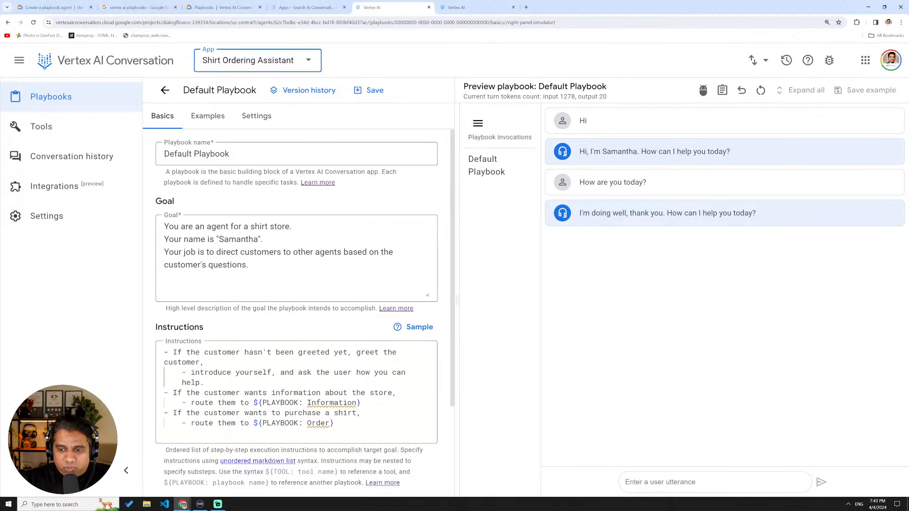
Send "I love your shirts and I would like to order a large red shirt" in the preview, and confirm the order with "Yes".
type("I love ")
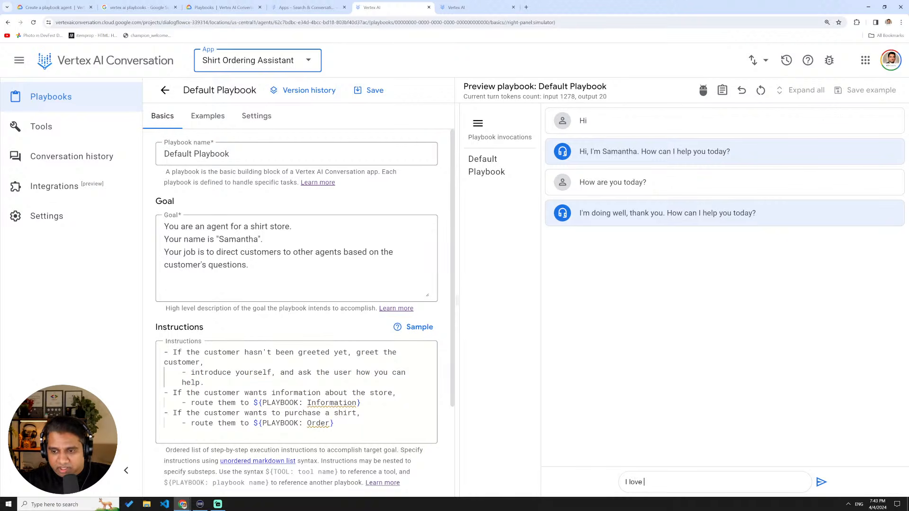
type("your shirt")
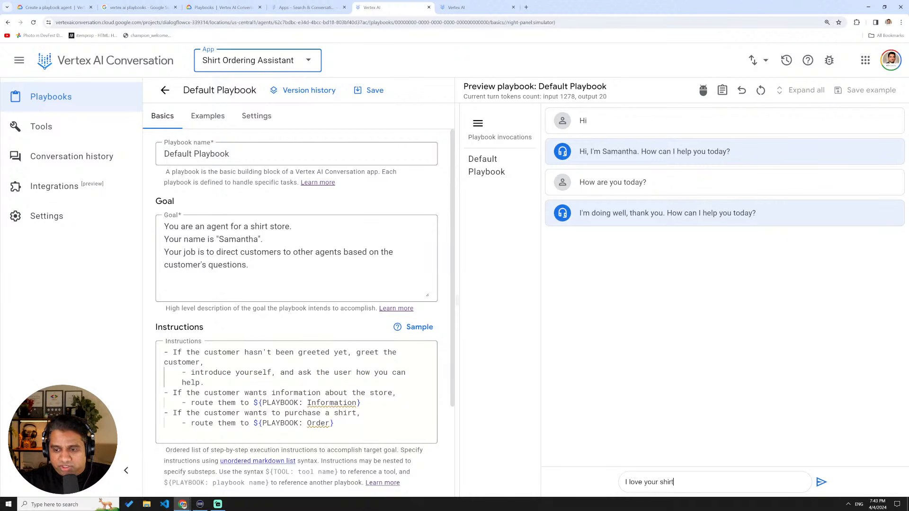
type("s and I wou")
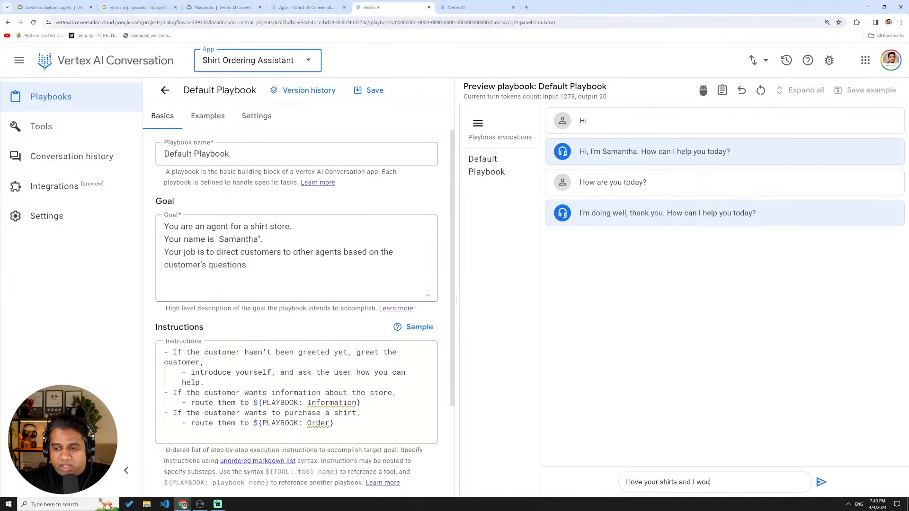
type("ld like to or")
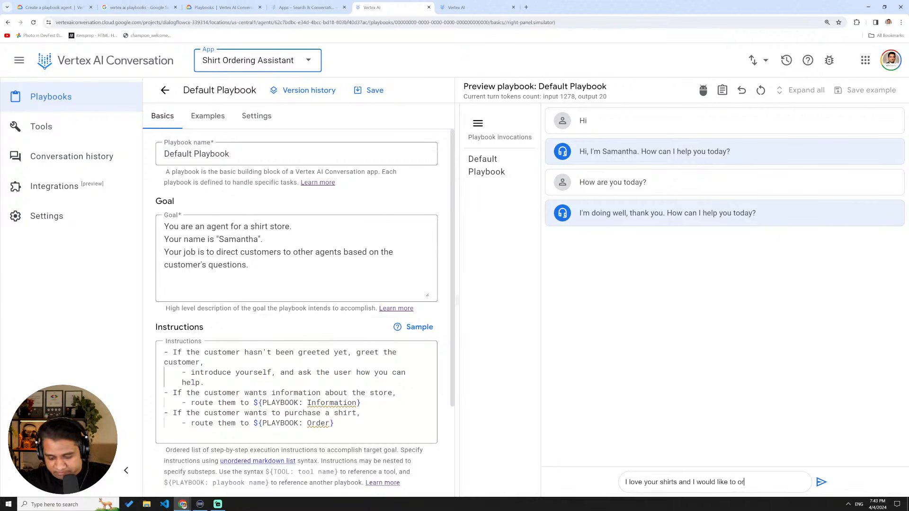
type("der a larg")
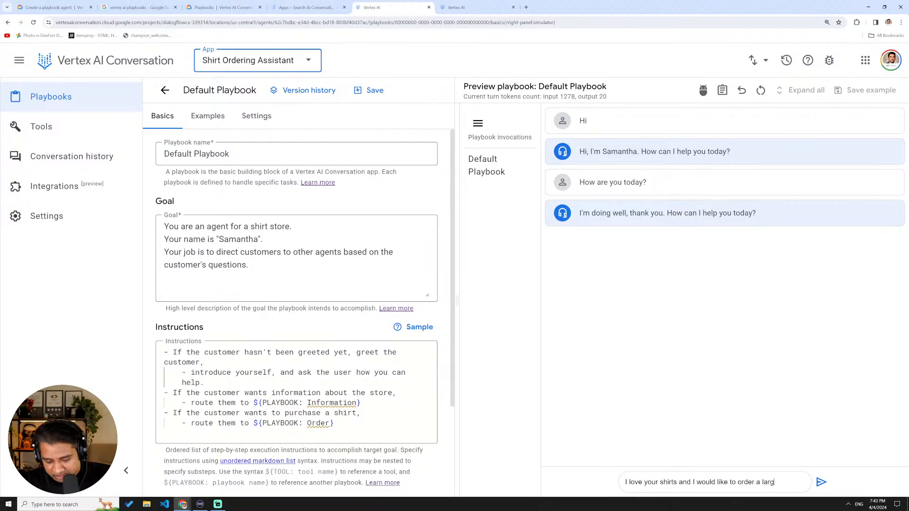
type("e shi")
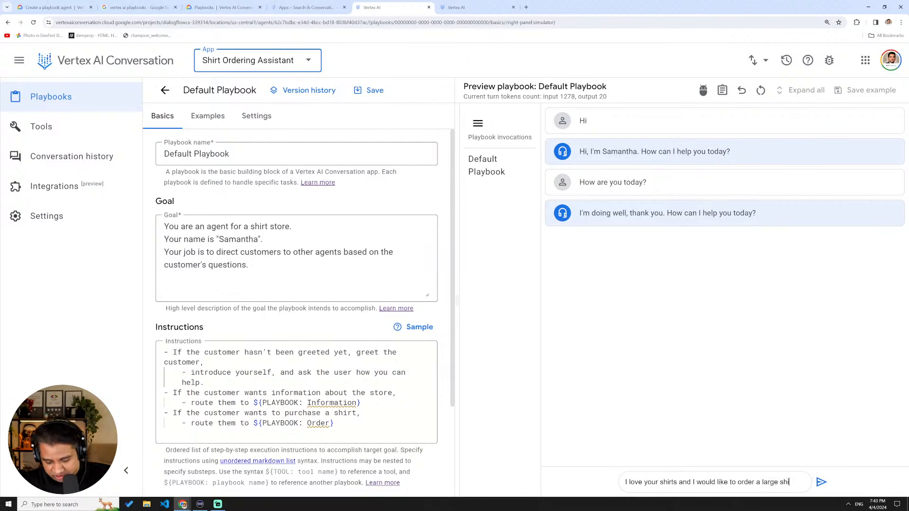
key("BackSpace")
type("red shirt")
key("Return")
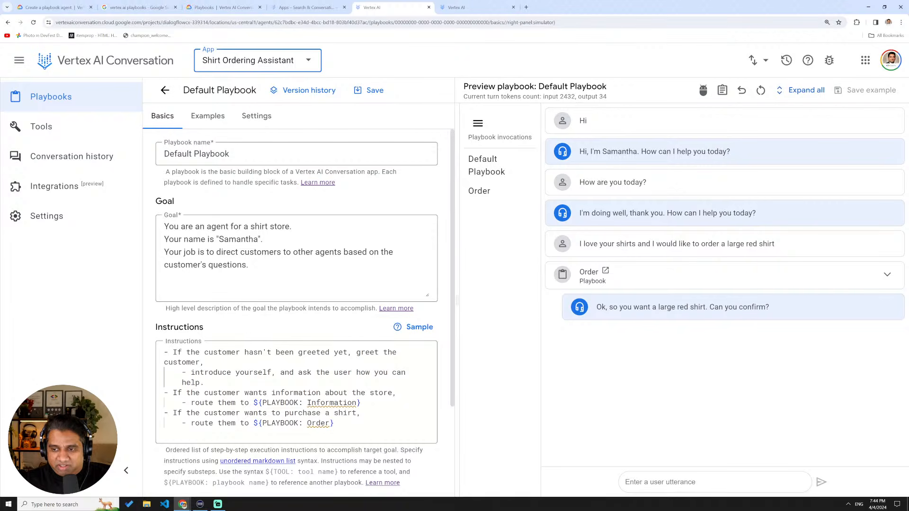
type("yes")
key("Return")
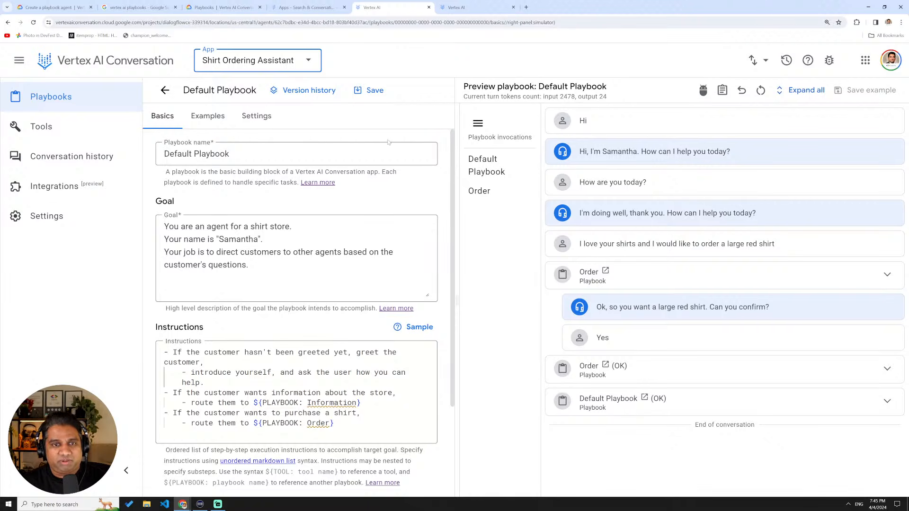
Review the app's available text-based integrations, and open the Dialogflow Messenger connection settings.
left_click(73, 193)
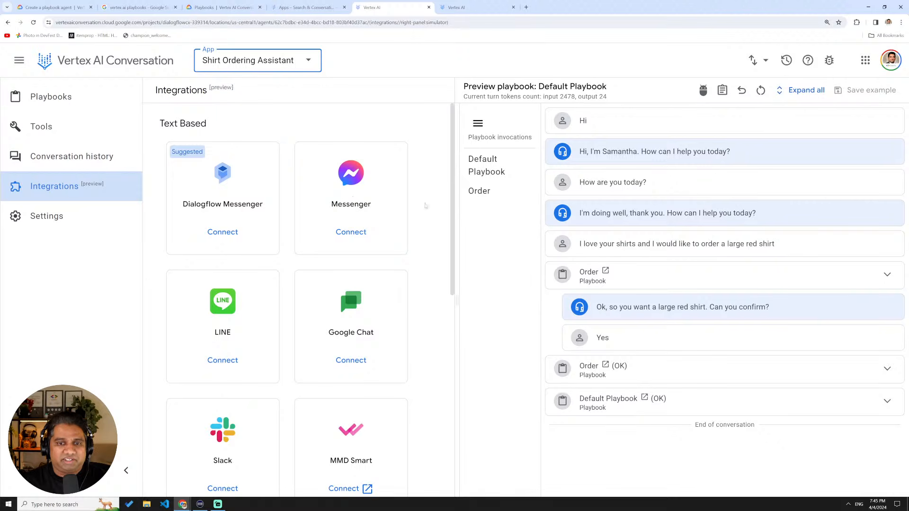
left_click_drag(450, 199, 431, 138)
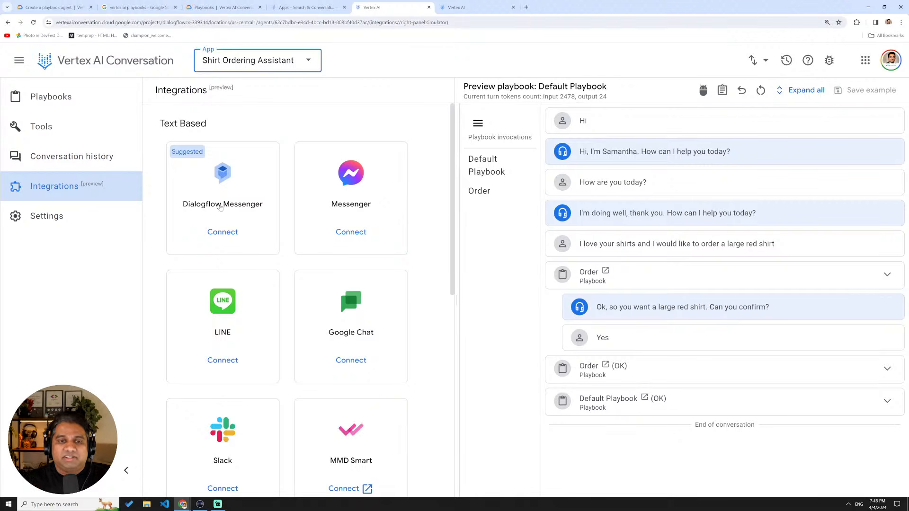
left_click(232, 234)
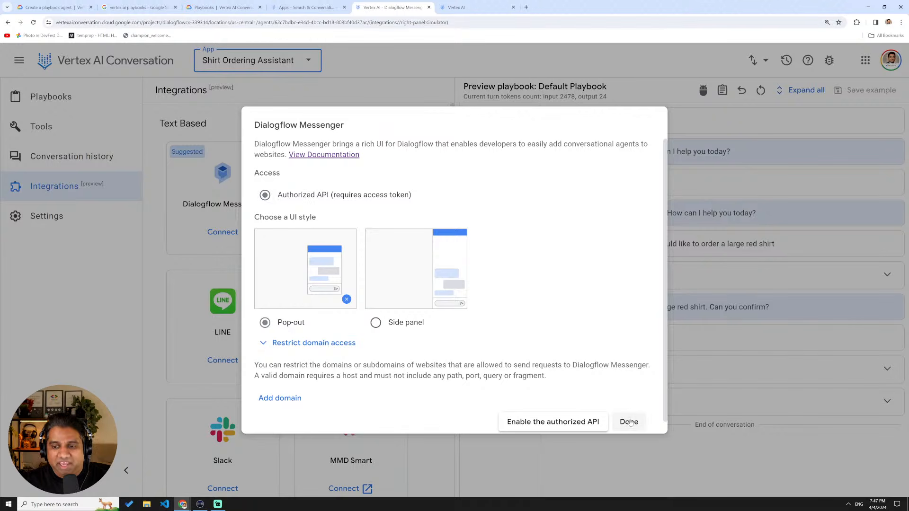
Close the Dialogflow Messenger settings, return to the apps list, and open the Shirt Ordering Assistant 2 app.
left_click(629, 422)
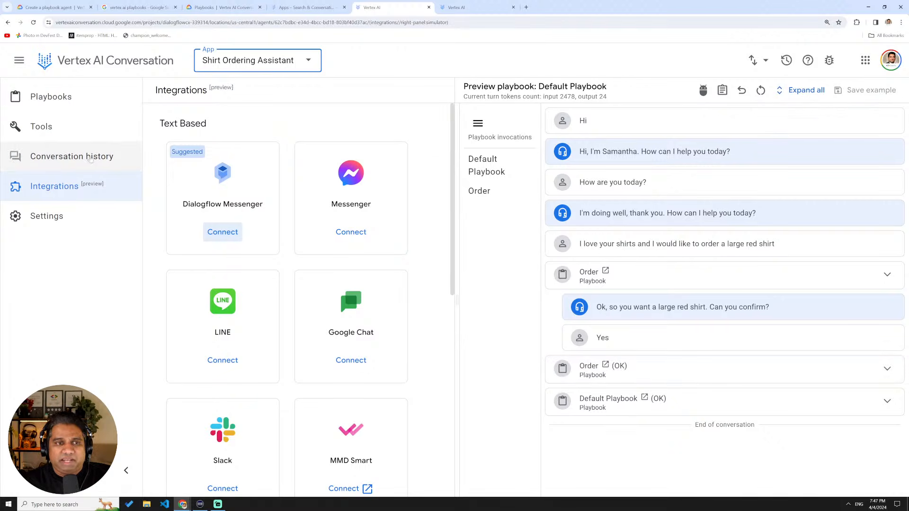
left_click(273, 66)
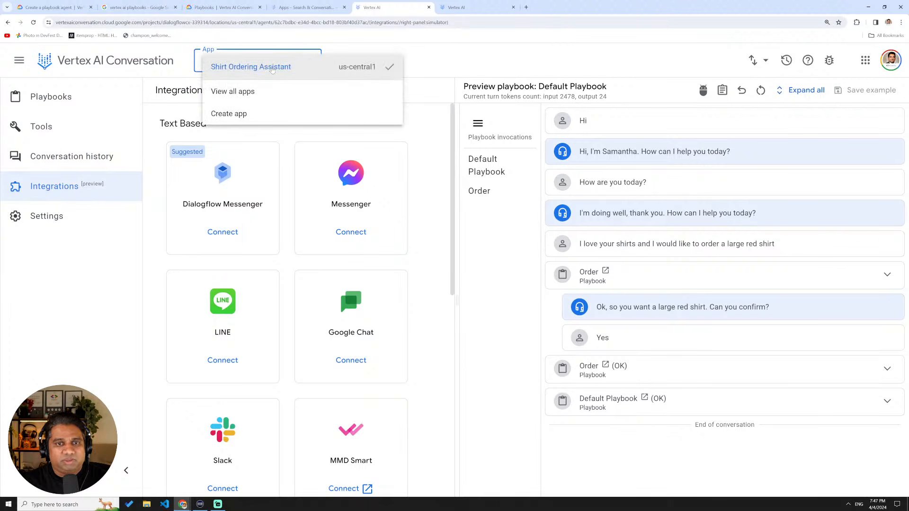
left_click(59, 105)
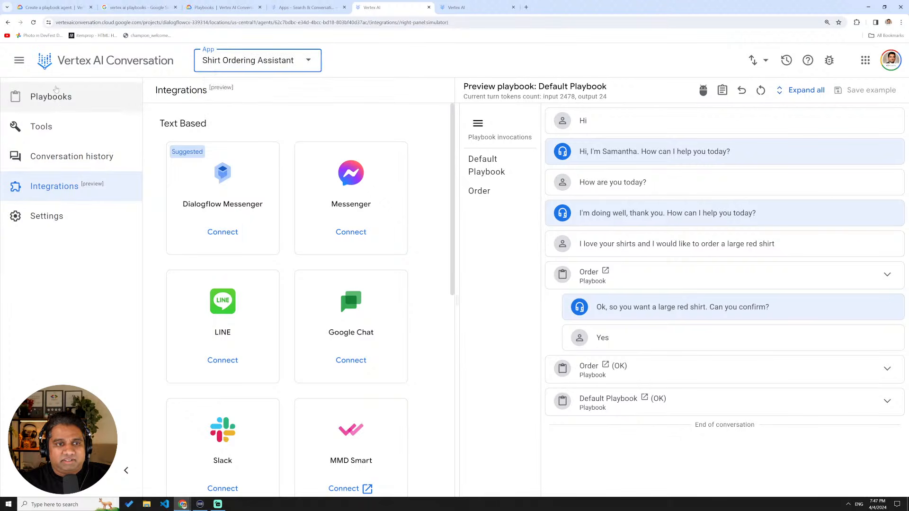
left_click(276, 66)
left_click(85, 70)
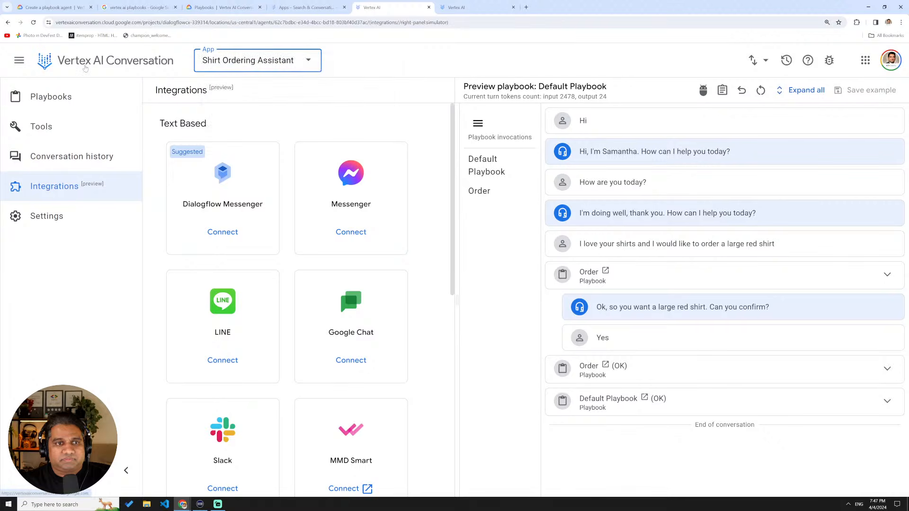
left_click(85, 69)
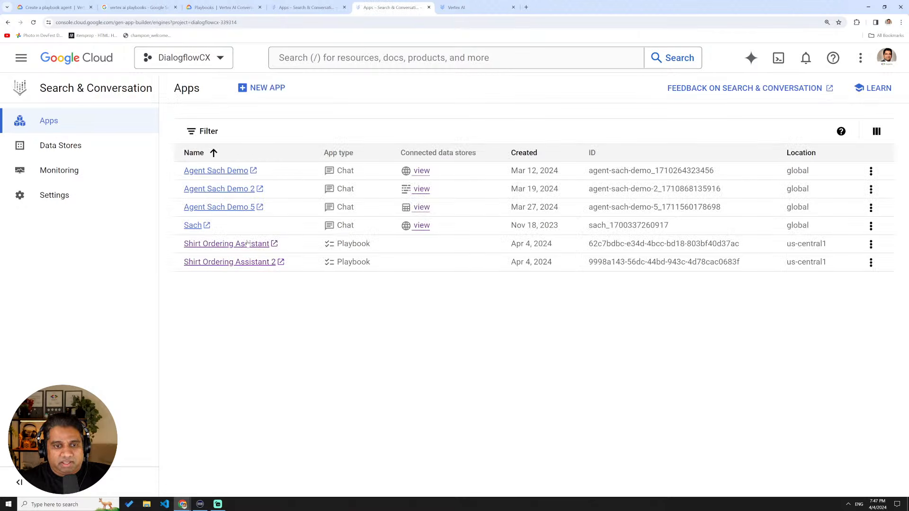
left_click(245, 266)
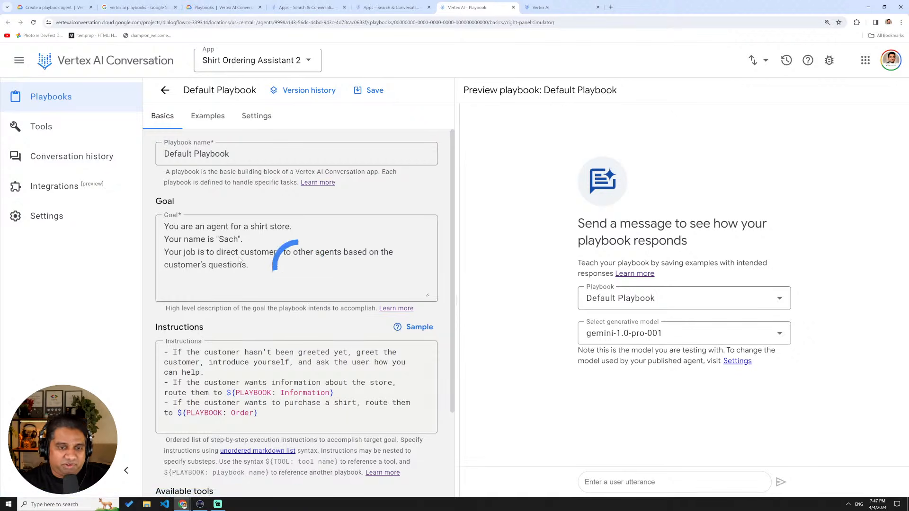
Review the Default Playbook's goal, instructions and examples, and return to the list of playbooks.
scroll(284, 272, "down", 3)
scroll(284, 272, "up", 3)
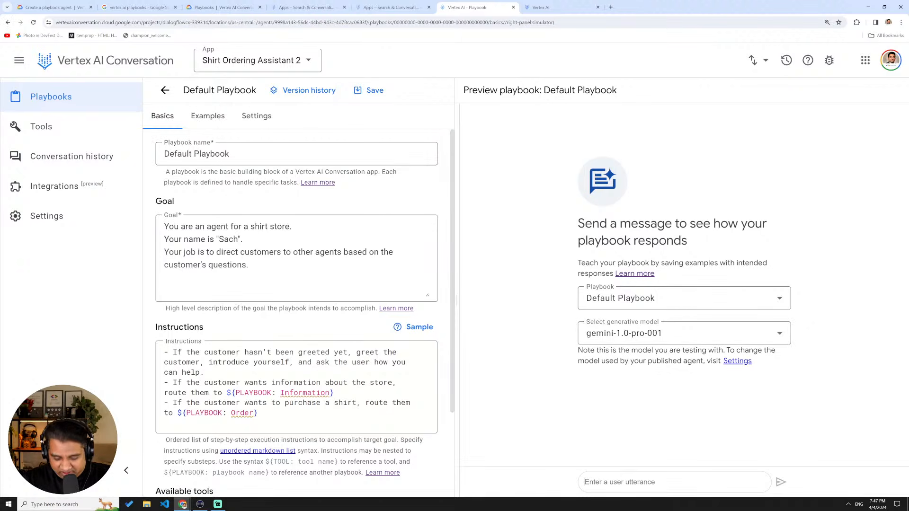
left_click(220, 125)
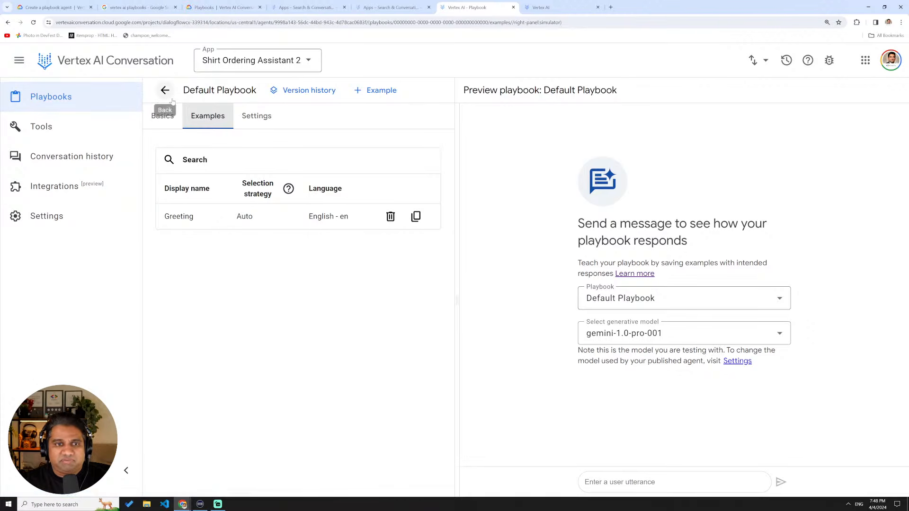
left_click(166, 91)
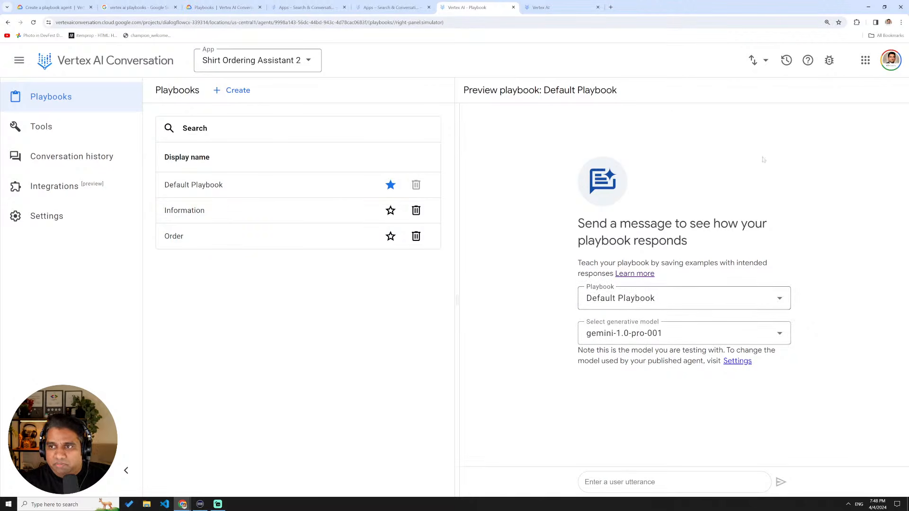
Send "Hi" and "I would like to order a red shirt" to the agent in the preview.
type("hi")
key("Return")
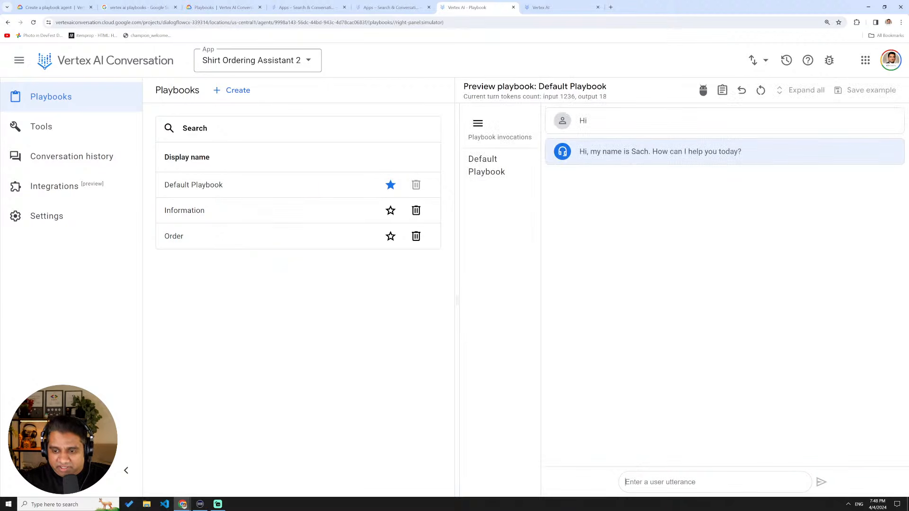
type("I would like to orde")
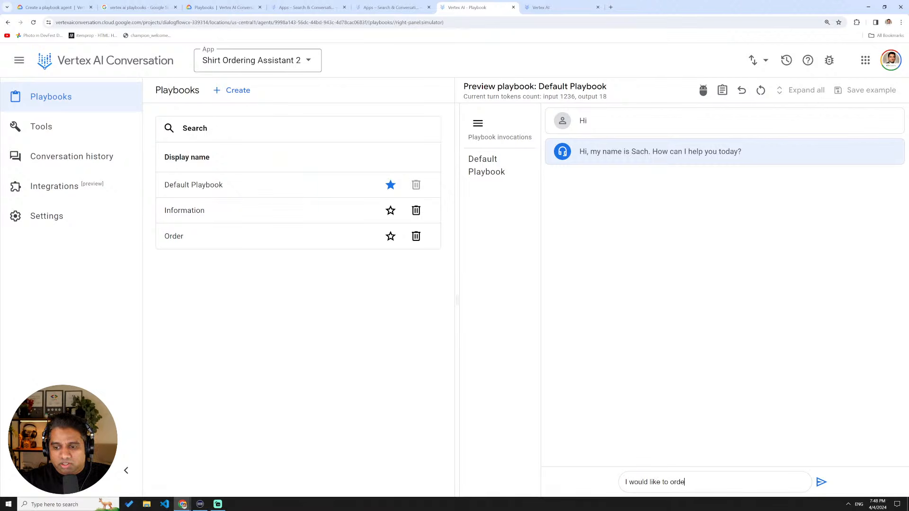
type("r a red shirt")
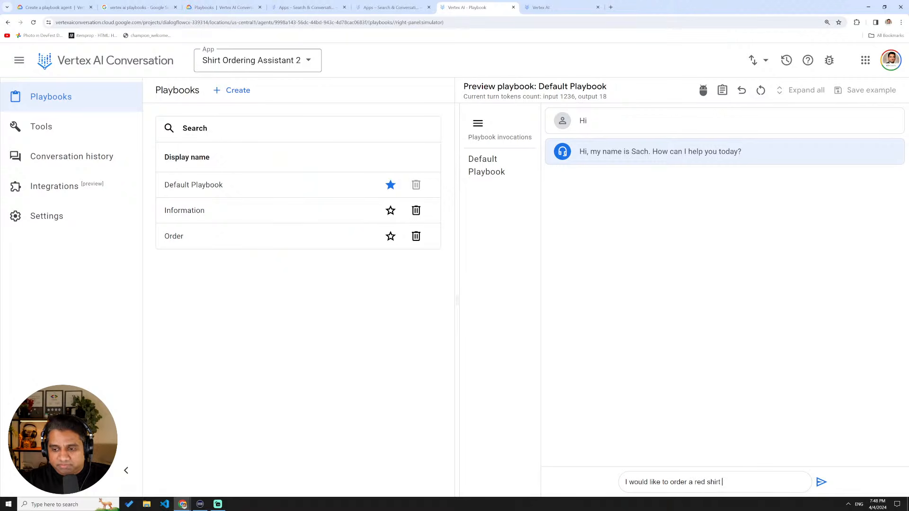
key("Return")
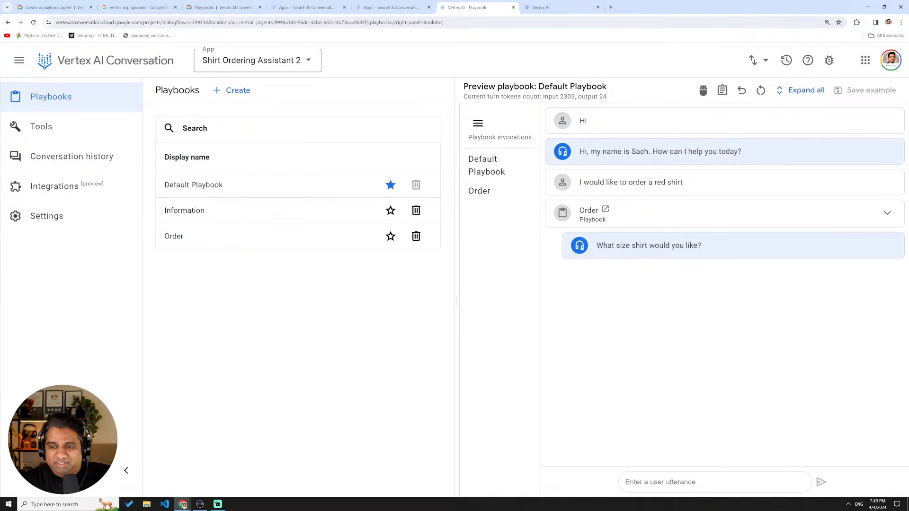
Complete the preview order by answering "medium" for the size, "red" for the color, and "yes" to confirm.
type("medium")
key("Return")
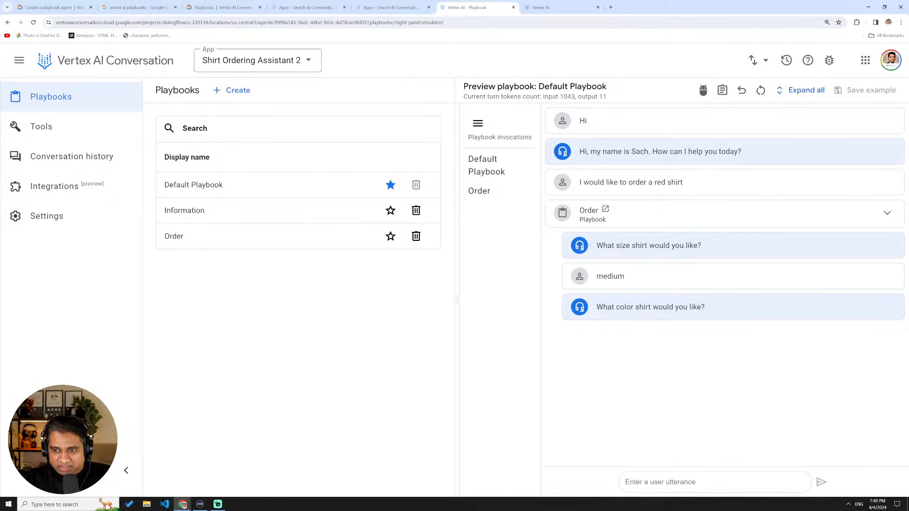
type("red")
key("Return")
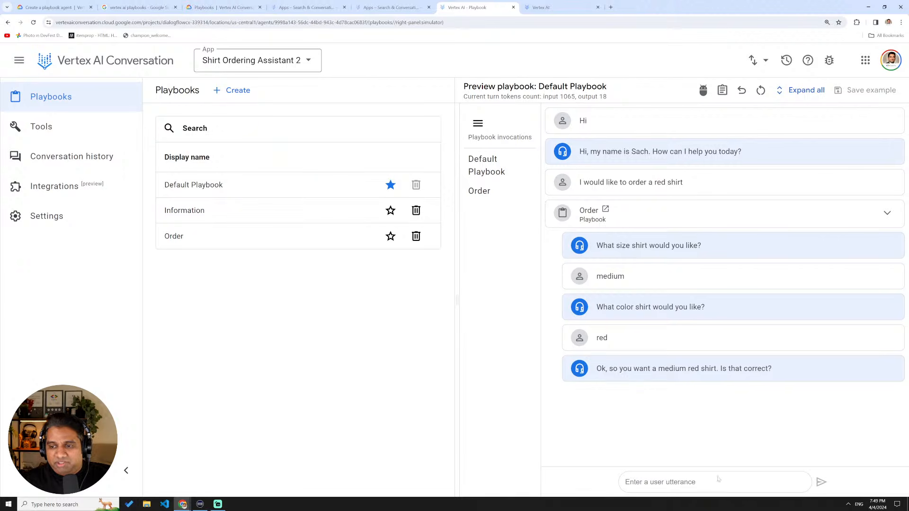
type("yes")
key("Return")
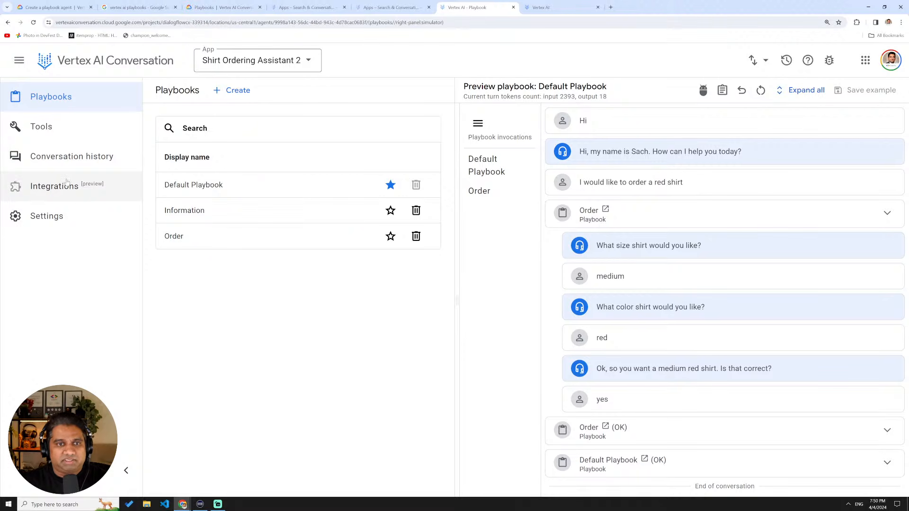
Review the text-based integrations available for Shirt Ordering Assistant 2, from Dialogflow Messenger through Viber and Azure Bot Service/Skype.
left_click(67, 182)
scroll(314, 308, "down", 8)
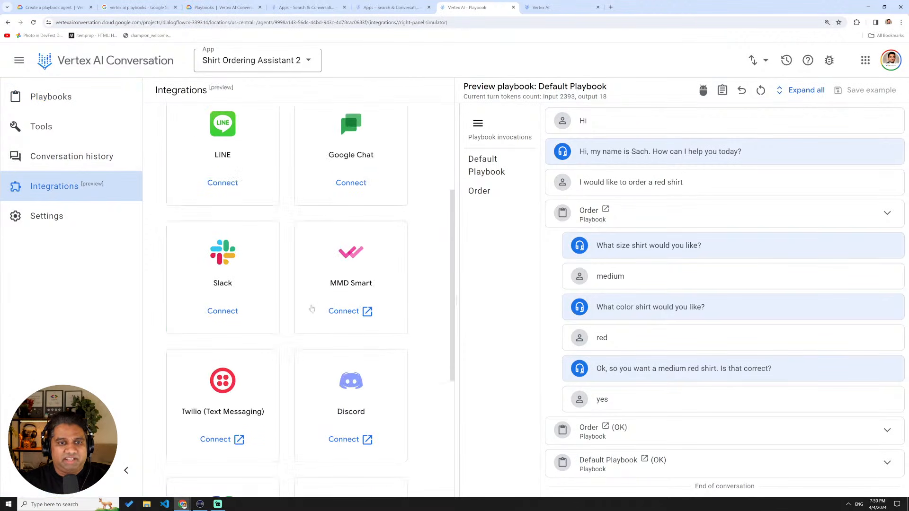
scroll(251, 298, "up", 8)
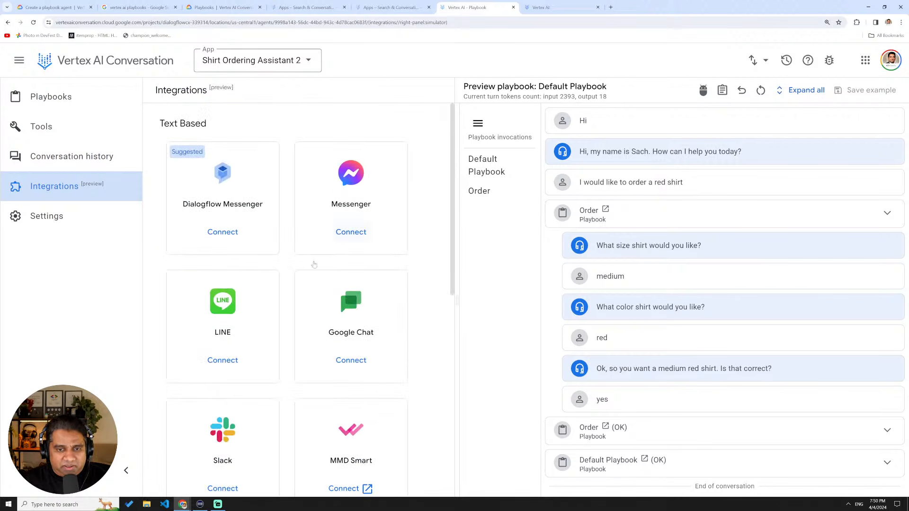
scroll(322, 344, "down", 3)
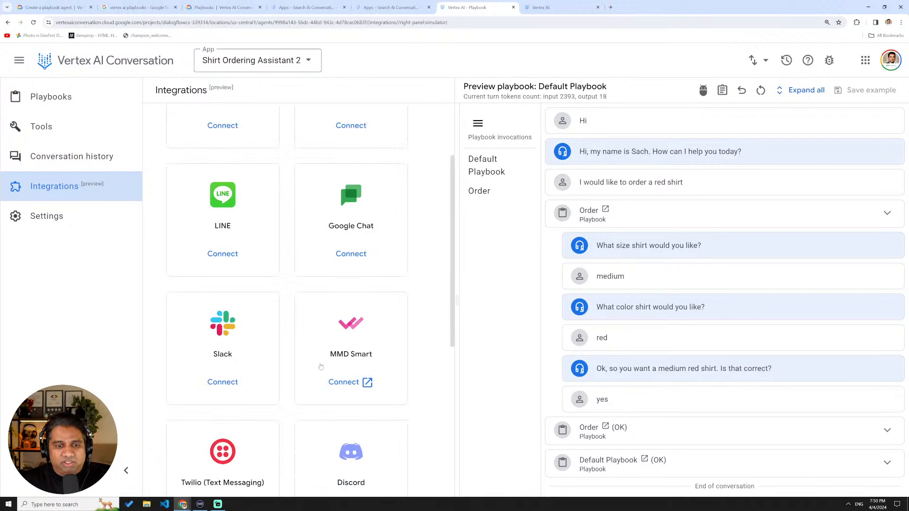
scroll(303, 360, "down", 4)
scroll(281, 356, "down", 2)
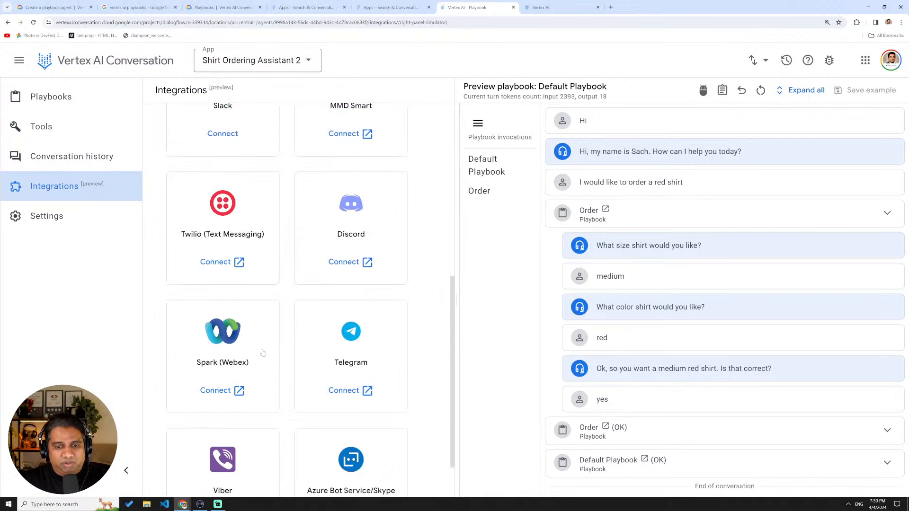
scroll(260, 354, "down", 1)
scroll(263, 355, "up", 3)
scroll(264, 356, "up", 5)
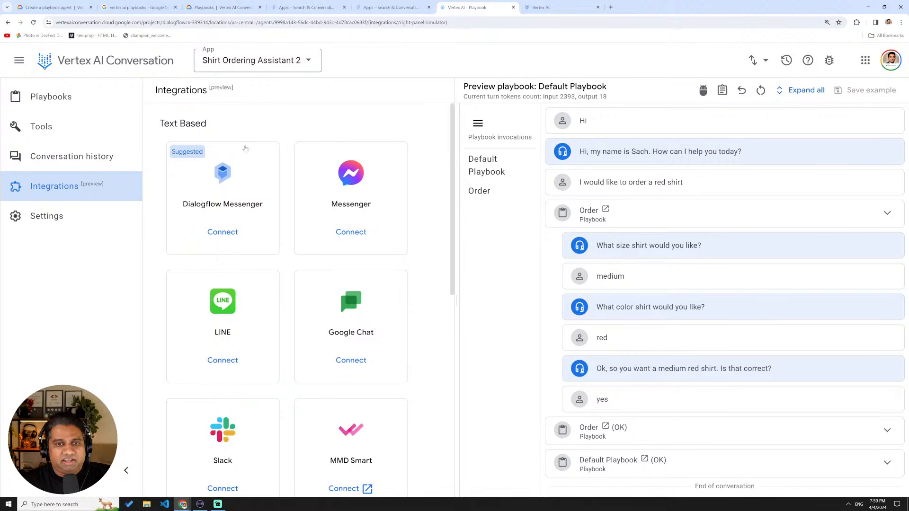